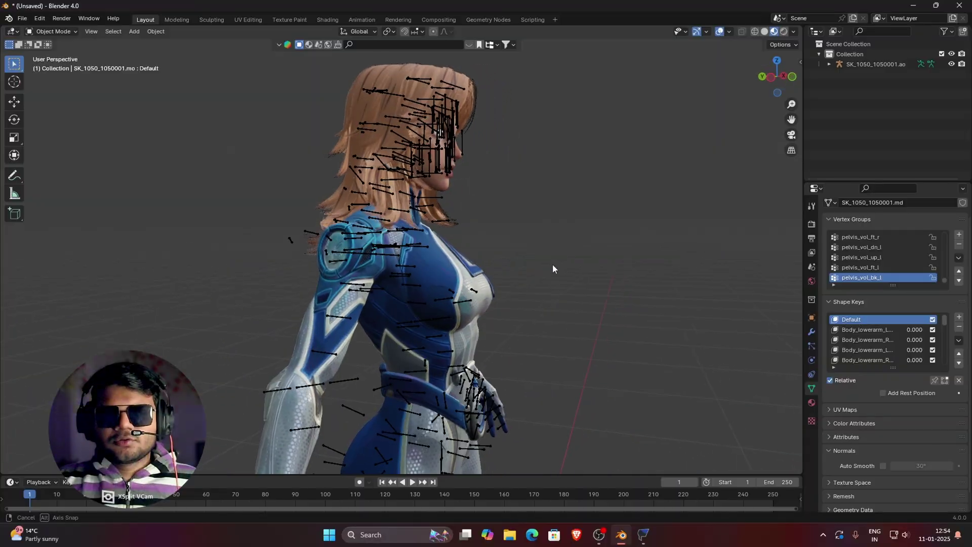
Hide the armature bones covering the character through the viewport overlay settings.
middle_drag(552, 268, 524, 267)
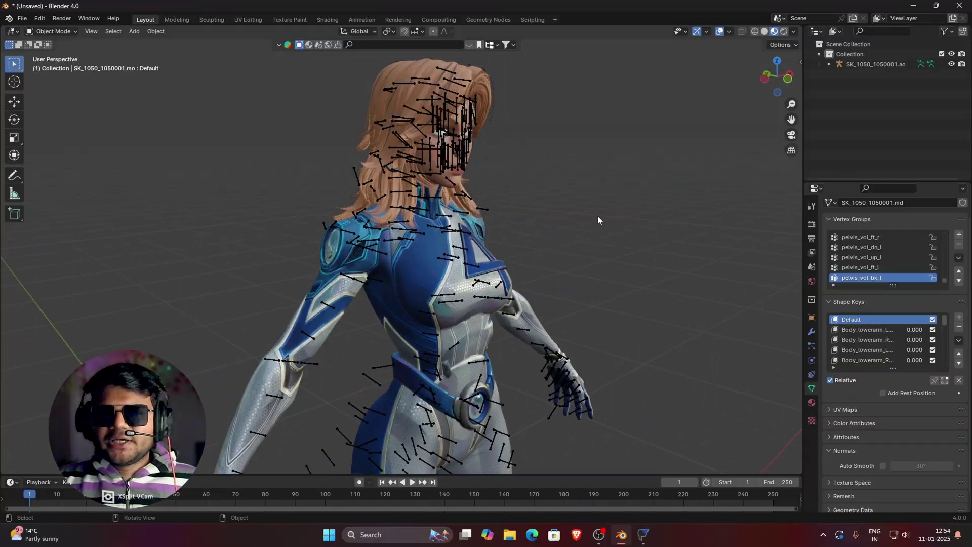
drag(791, 119, 791, 121)
scroll(553, 204, up, 3)
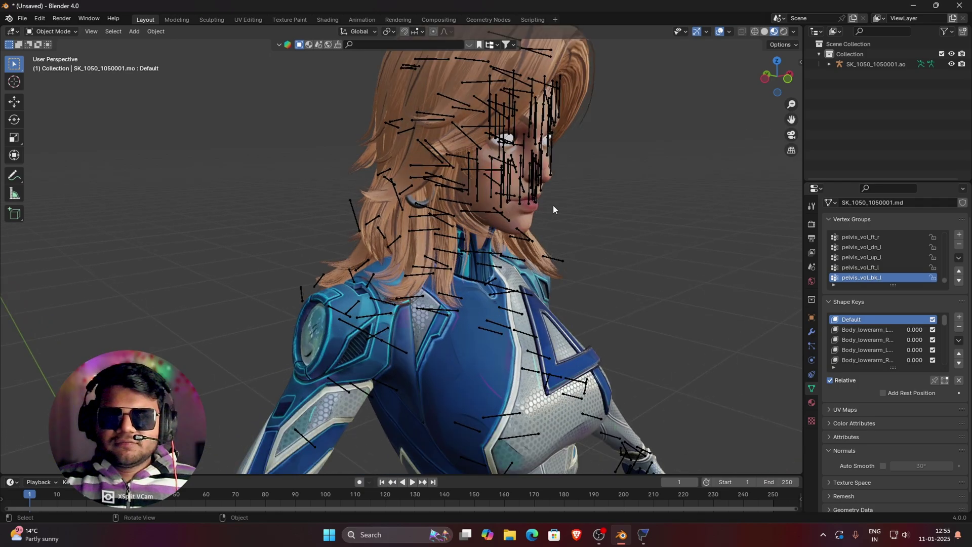
middle_drag(553, 205, 509, 199)
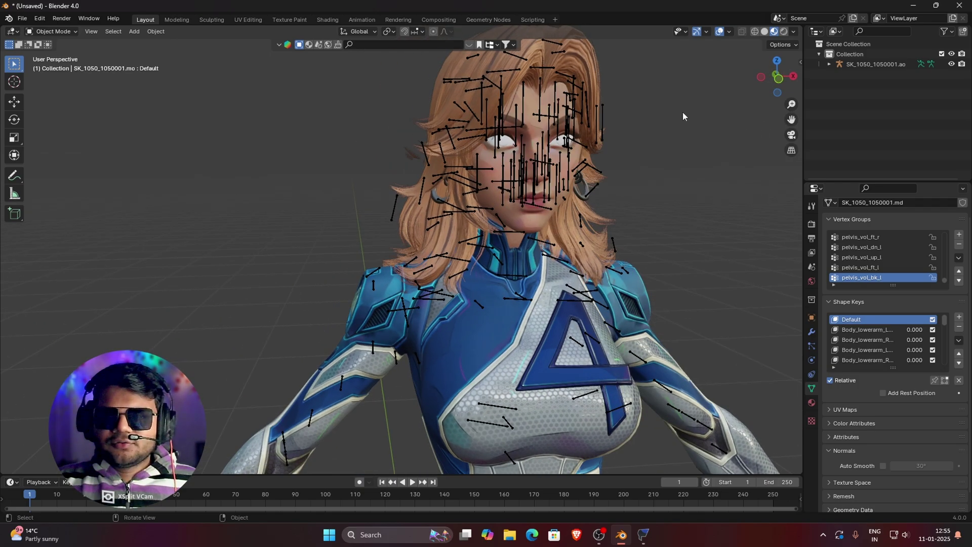
click(729, 32)
click(744, 154)
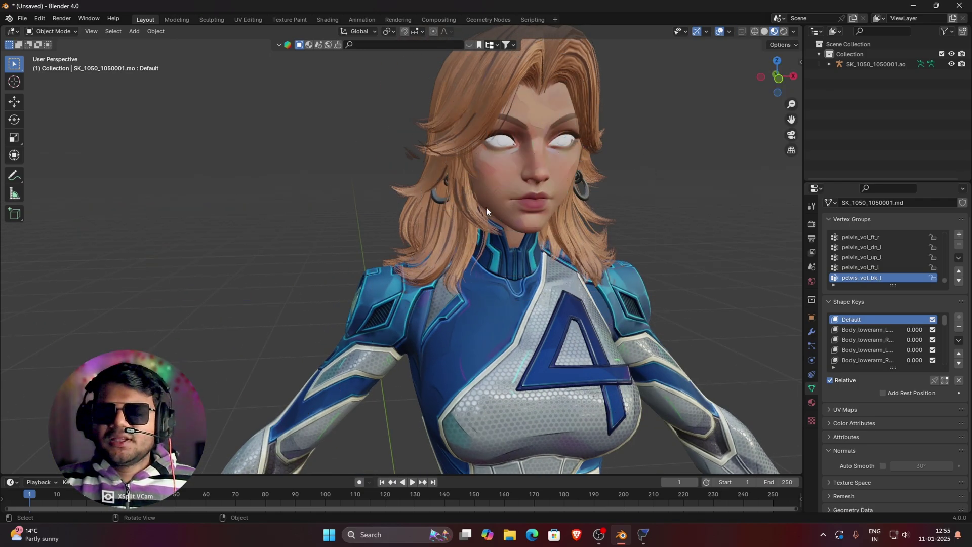
Display the material slots of the character mesh.
middle_drag(476, 220, 561, 195)
scroll(528, 214, up, 2)
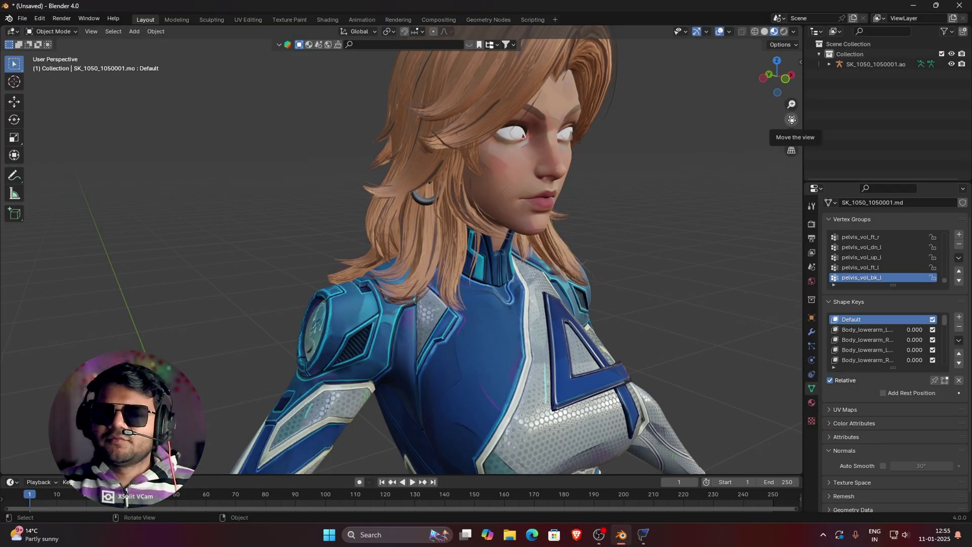
drag(791, 119, 790, 186)
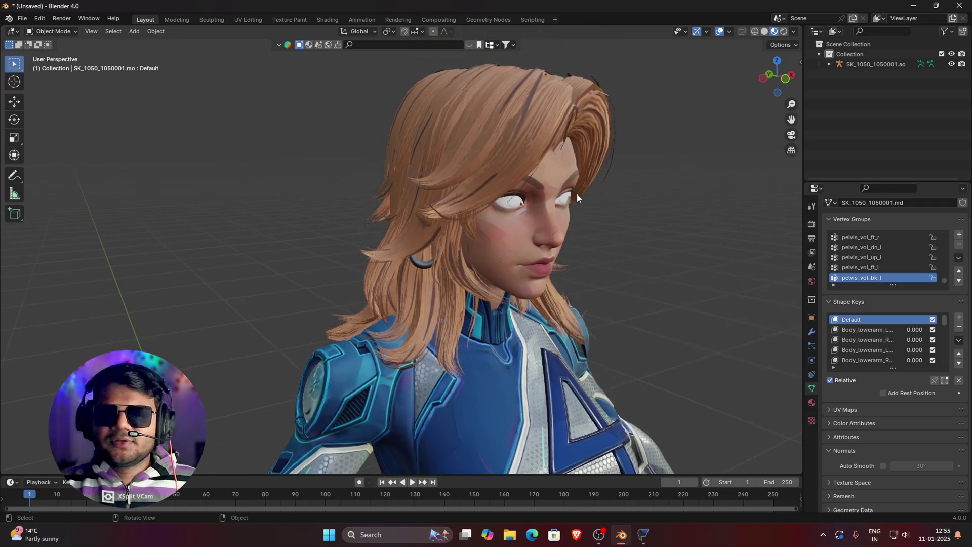
scroll(573, 193, down, 3)
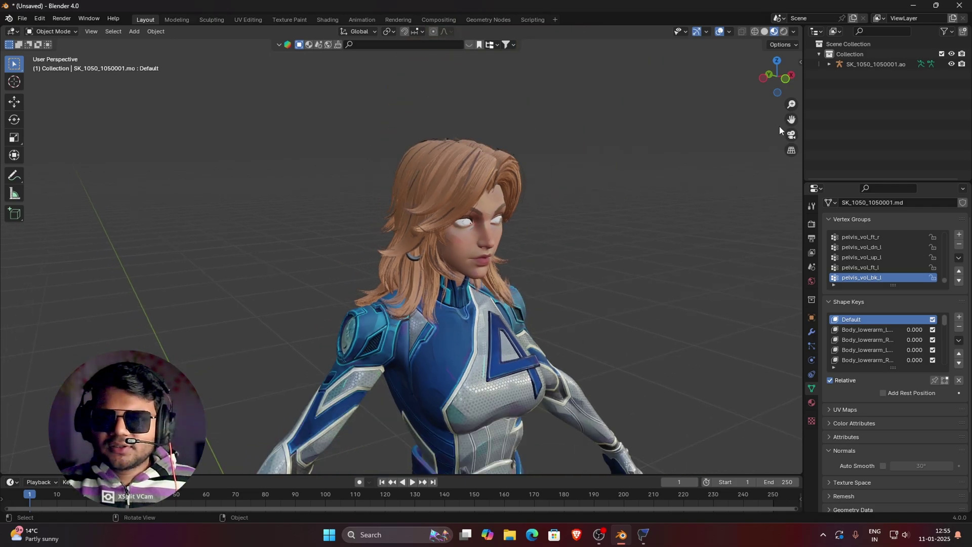
drag(791, 119, 820, 53)
click(812, 402)
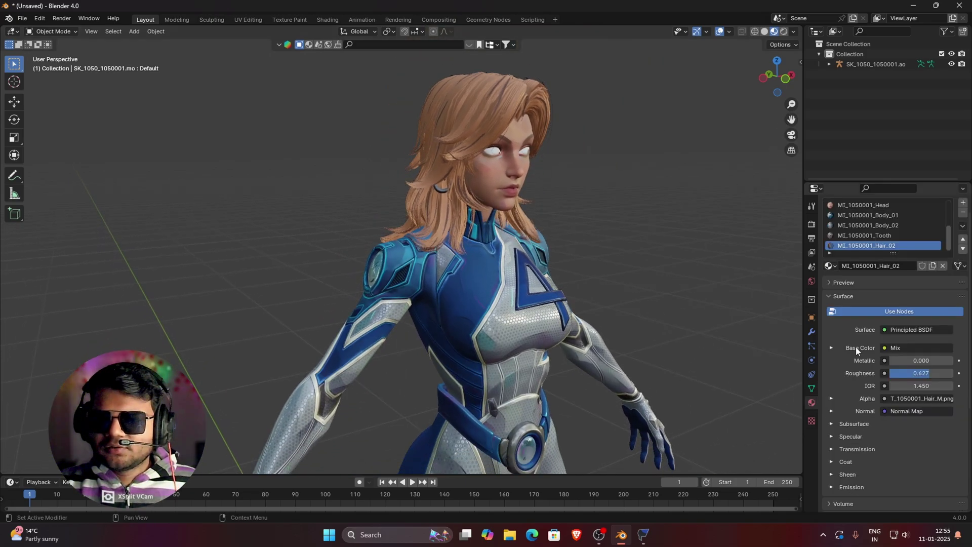
scroll(881, 233, up, 2)
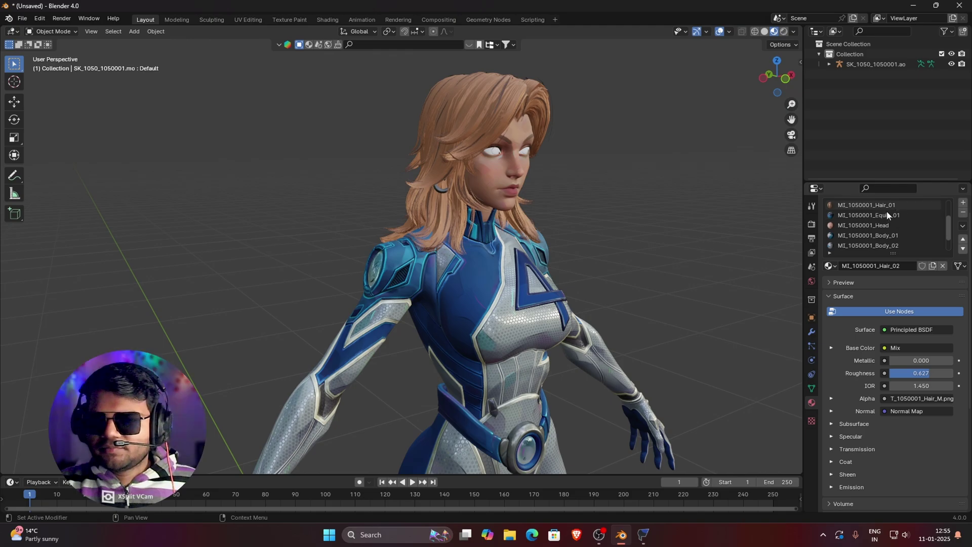
Examine the character's hair, face and eyes from several angles.
middle_drag(424, 180, 387, 178)
scroll(471, 151, up, 4)
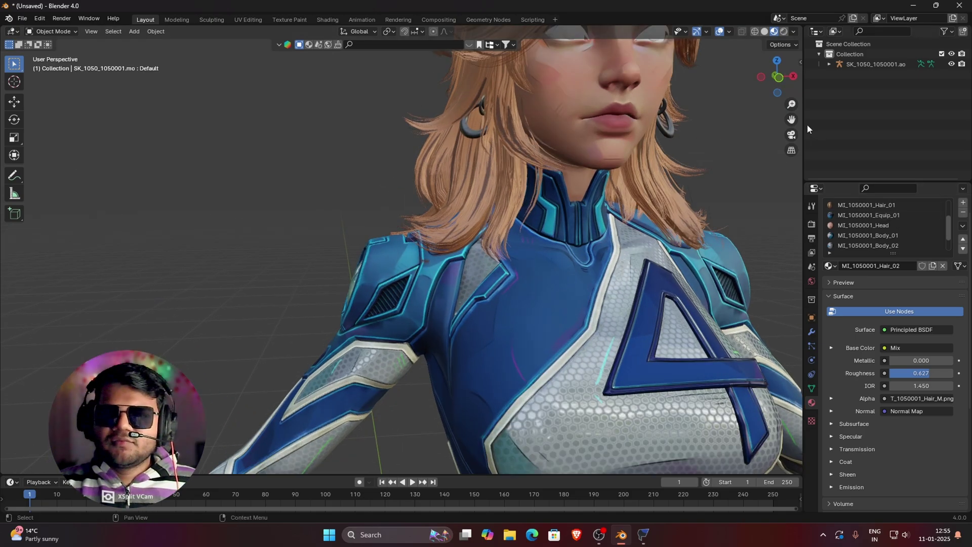
drag(792, 119, 717, 299)
scroll(642, 187, up, 4)
middle_drag(644, 236, 667, 240)
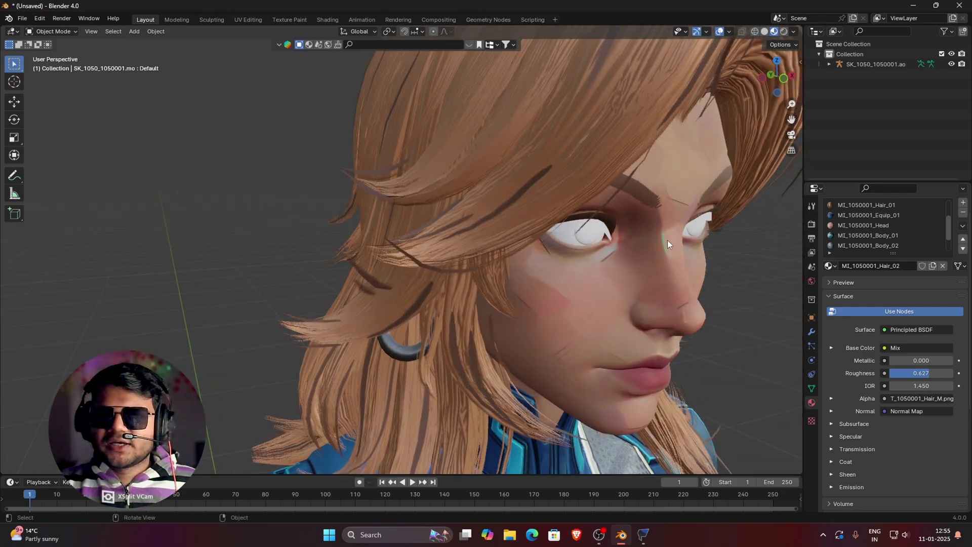
scroll(667, 240, down, 6)
scroll(491, 337, up, 4)
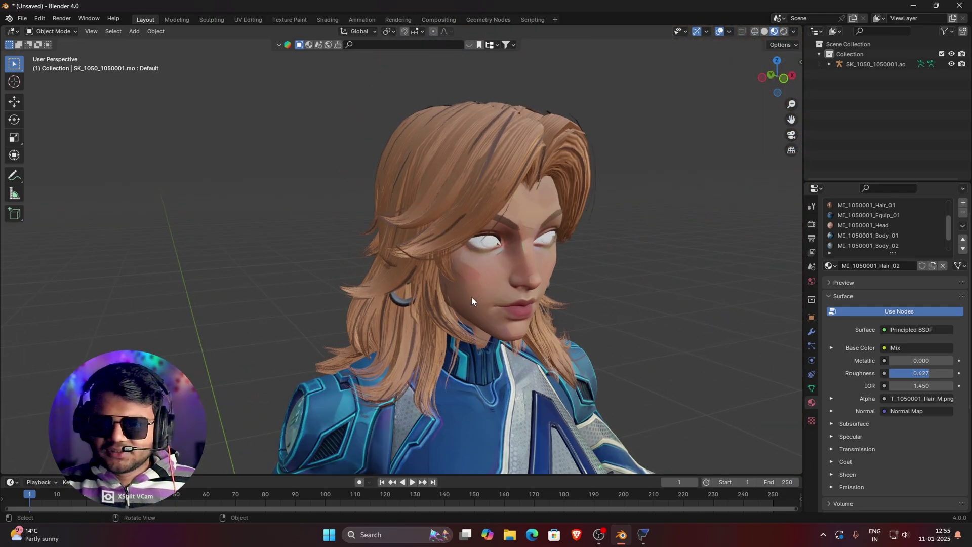
middle_drag(472, 300, 714, 61)
Toggle the bones overlay on and off twice, leaving the armature hidden.
click(729, 31)
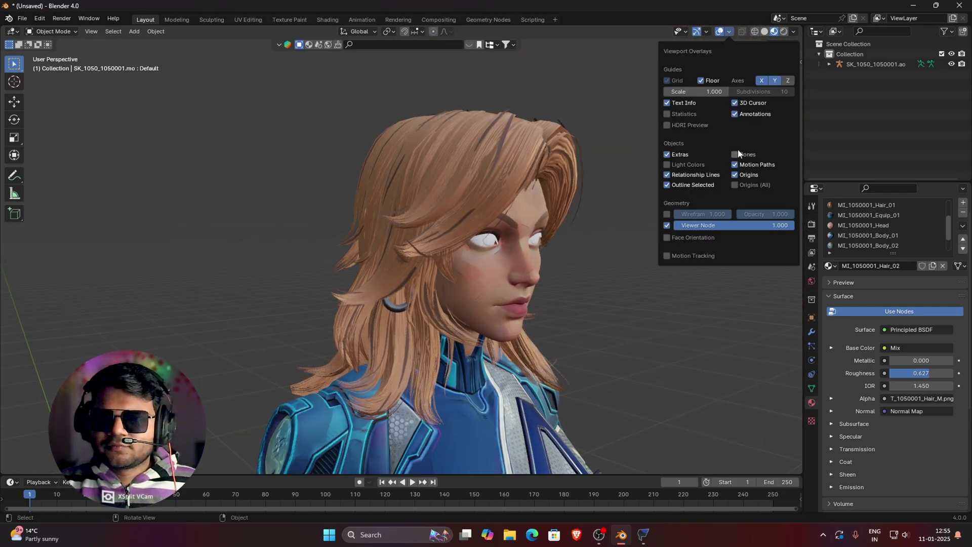
click(735, 154)
click(736, 155)
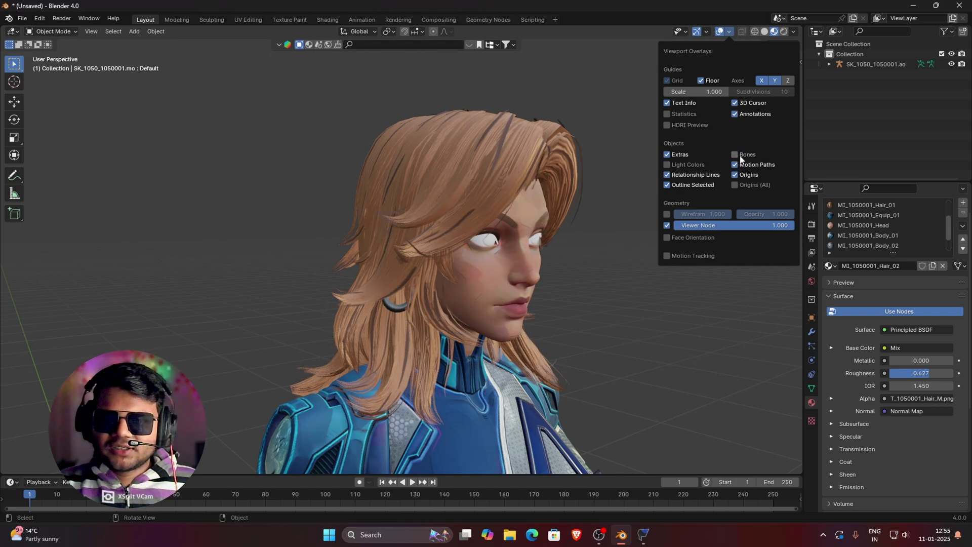
click(745, 156)
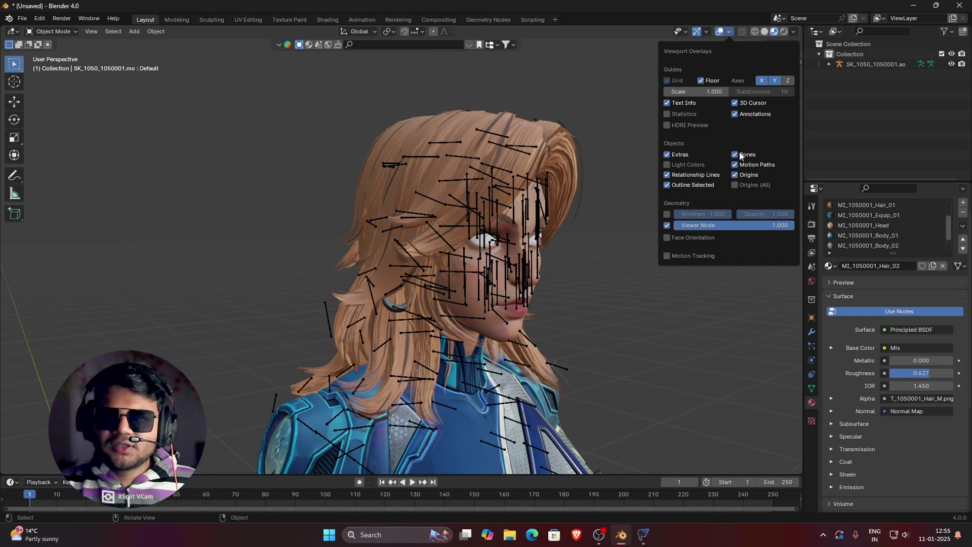
click(745, 155)
Examine the white eyes and the surrounding eyelids close up from the front and side.
middle_drag(621, 217, 482, 248)
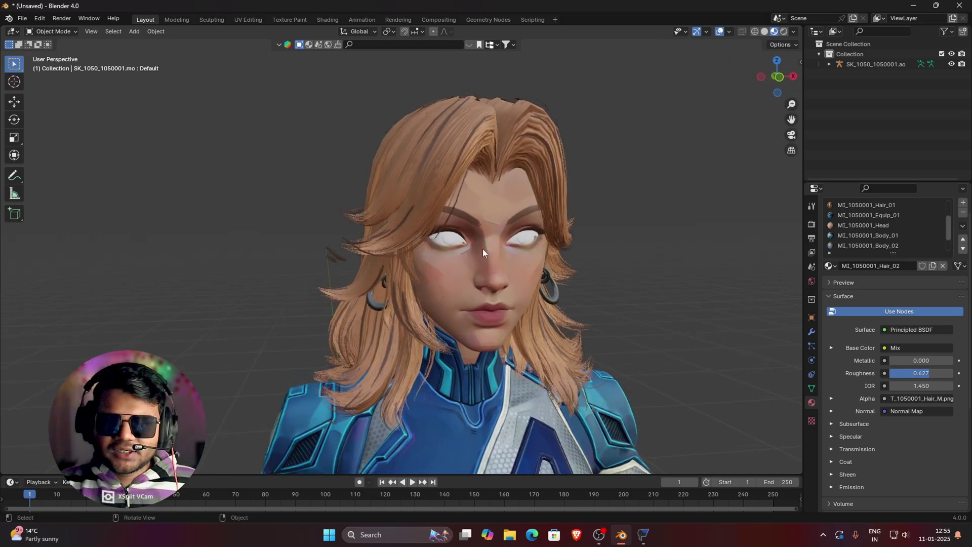
scroll(482, 248, up, 5)
drag(792, 120, 802, 94)
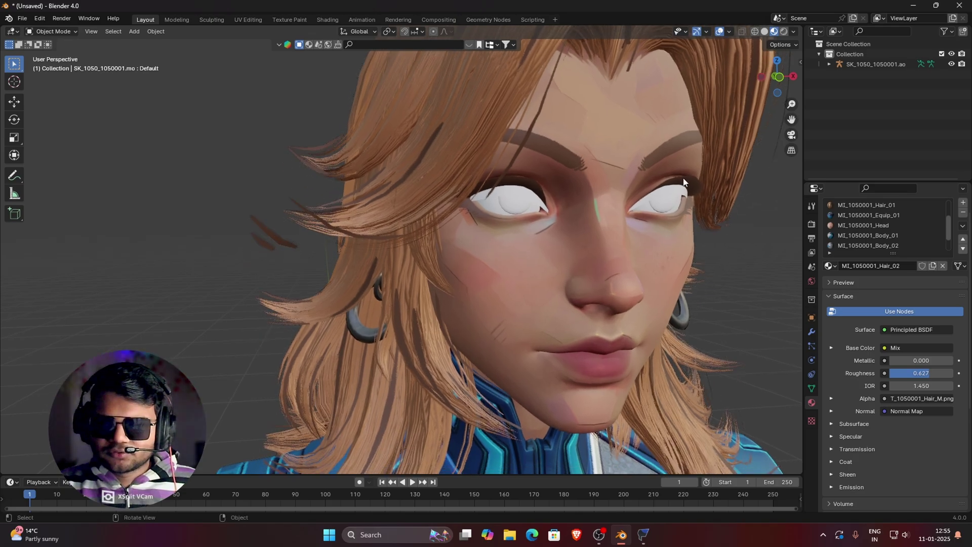
scroll(555, 224, up, 4)
middle_drag(594, 199, 730, 172)
drag(791, 119, 653, 171)
scroll(547, 198, up, 3)
middle_drag(551, 197, 542, 175)
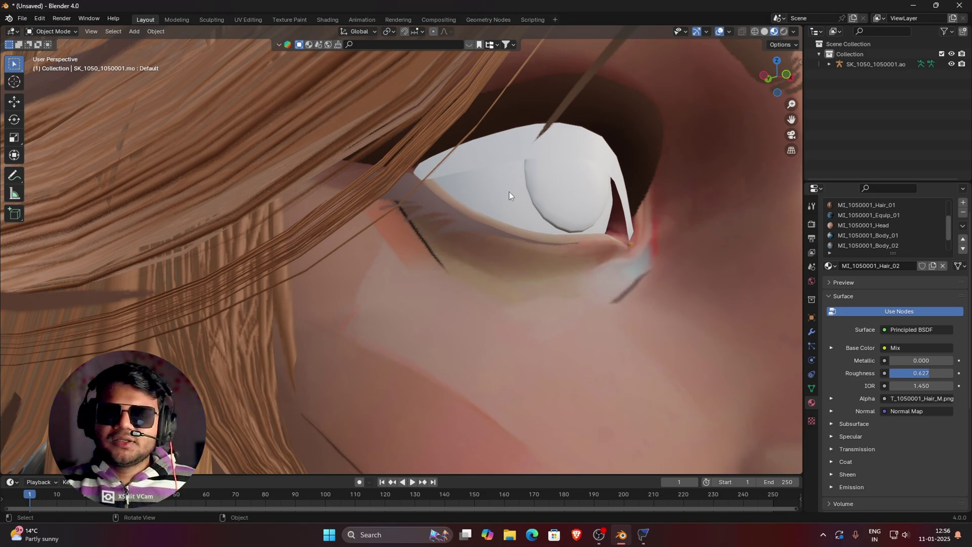
middle_drag(499, 196, 561, 202)
scroll(582, 238, down, 2)
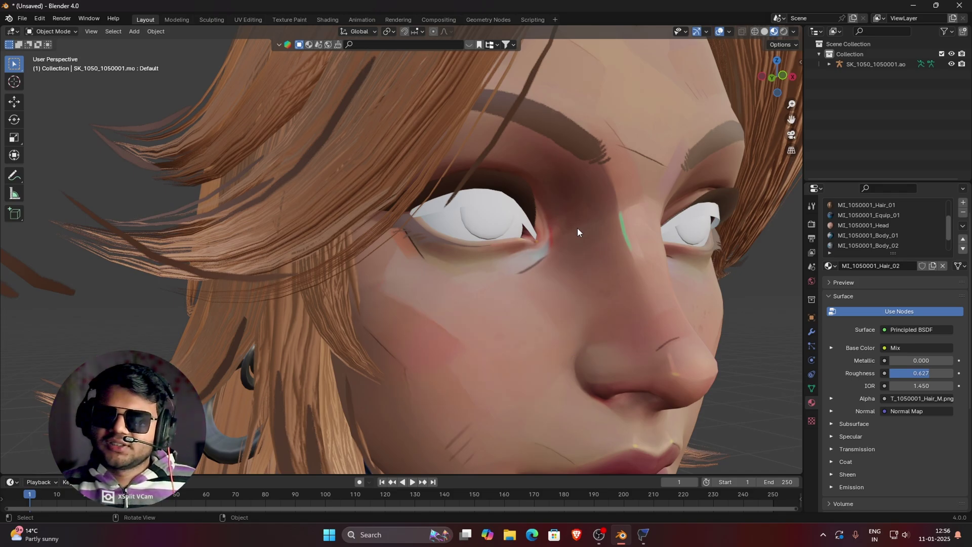
scroll(577, 228, down, 4)
scroll(604, 187, up, 5)
middle_drag(604, 187, 618, 181)
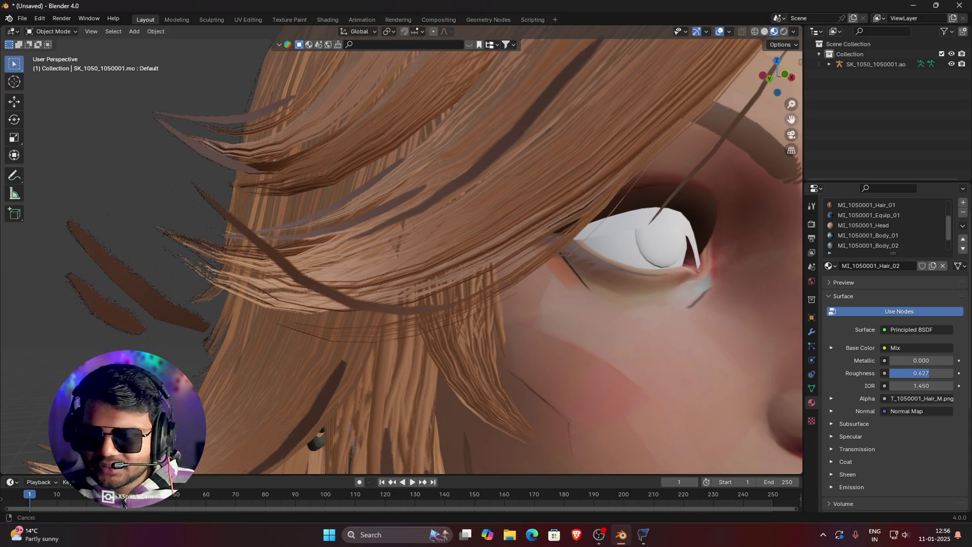
scroll(737, 150, down, 4)
scroll(587, 236, up, 6)
scroll(587, 236, down, 8)
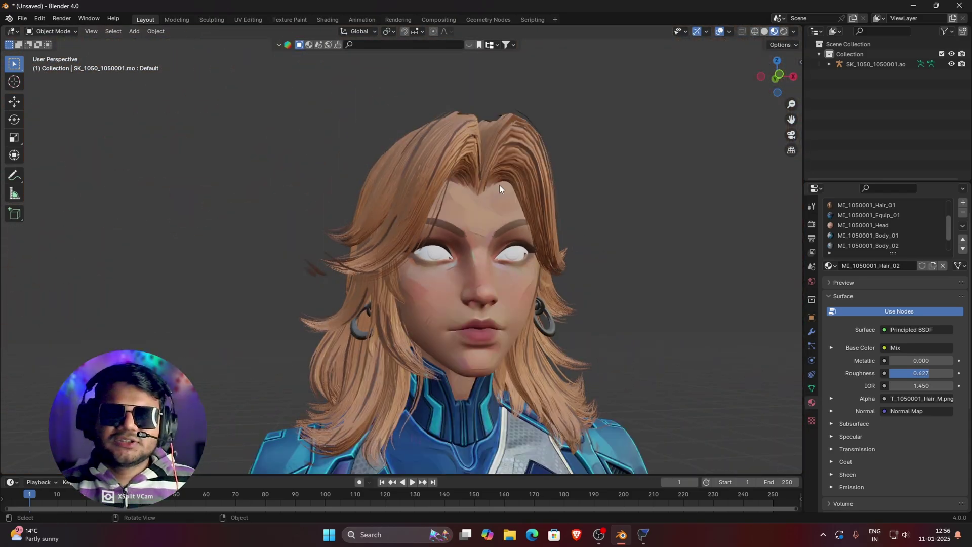
Open the character mesh in Edit Mode and switch to face selection.
click(500, 188)
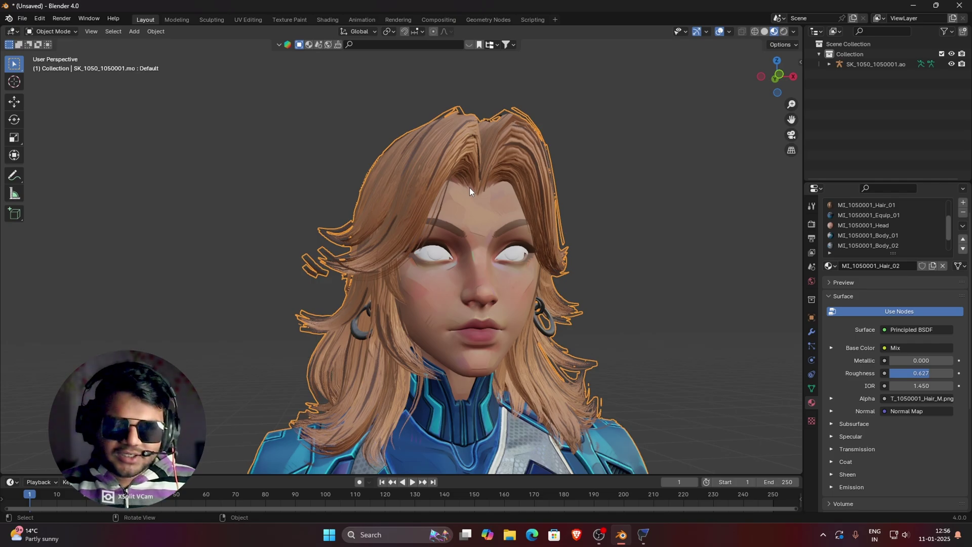
key(Tab)
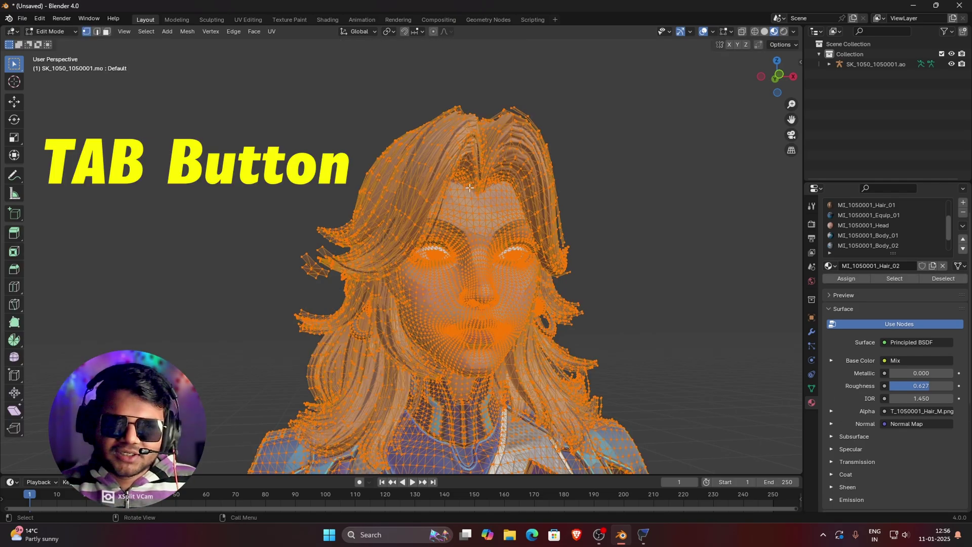
scroll(487, 245, up, 4)
scroll(487, 244, up, 2)
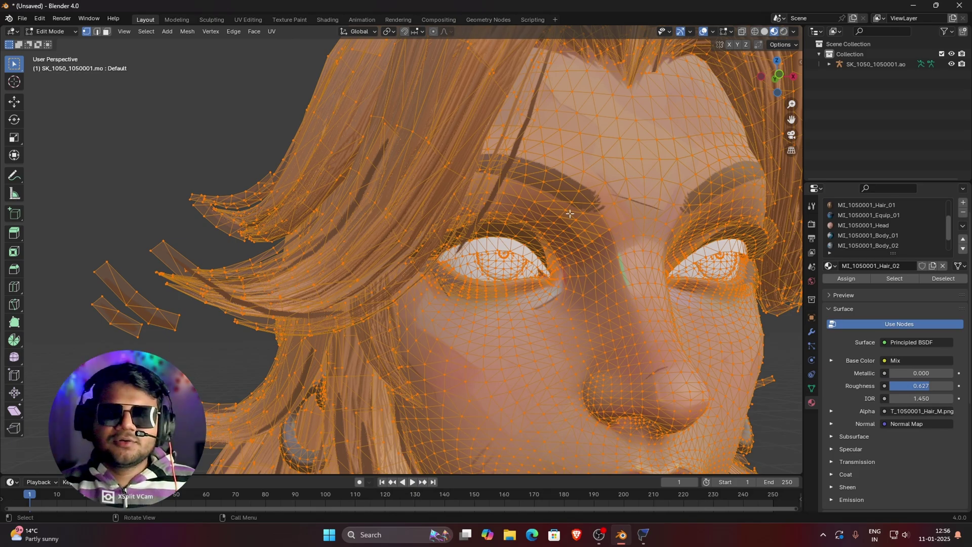
scroll(144, 61, up, 3)
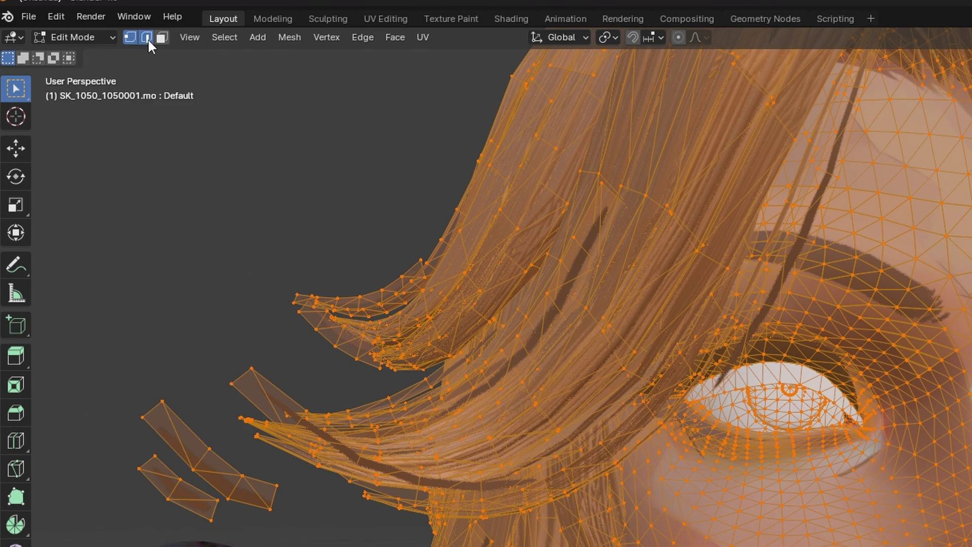
click(147, 39)
click(161, 38)
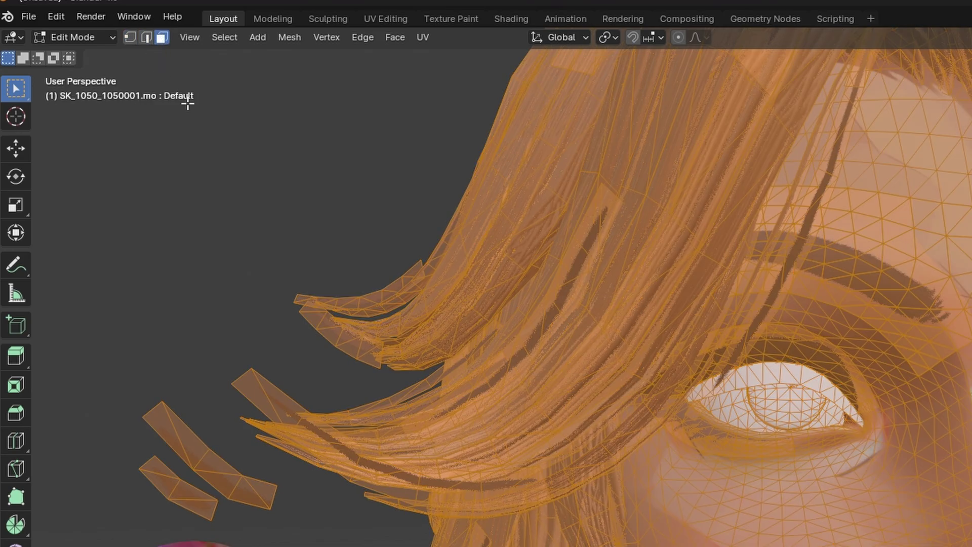
Replace the full-mesh selection with a single face on the forehead.
scroll(203, 99, up, 2)
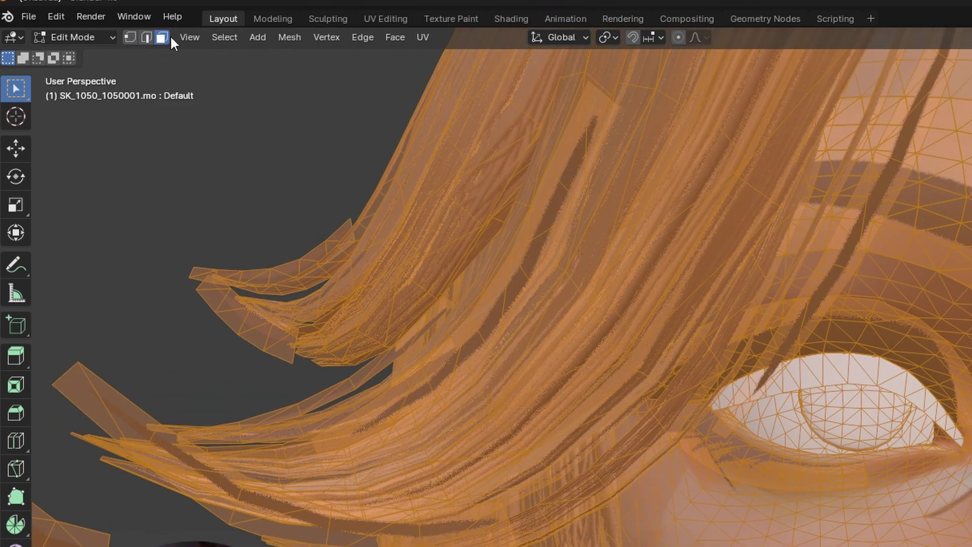
scroll(843, 416, up, 2)
scroll(843, 417, down, 5)
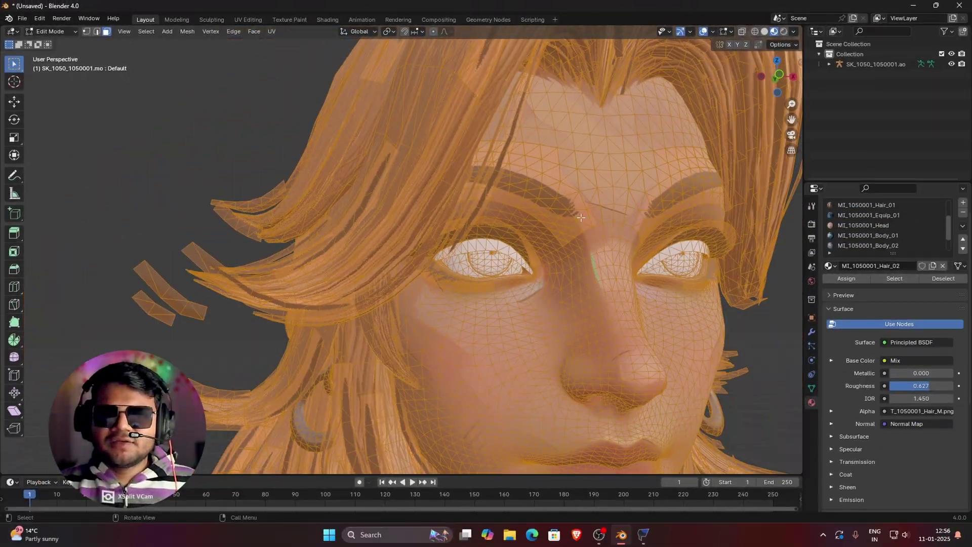
click(566, 179)
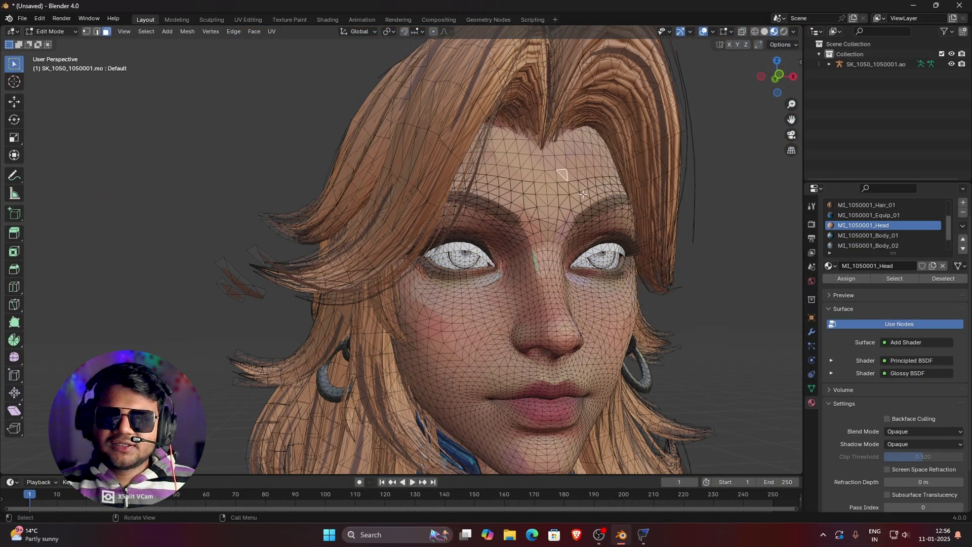
Select one face on the upper white band covering the eye, making its material slot active.
scroll(574, 287, up, 6)
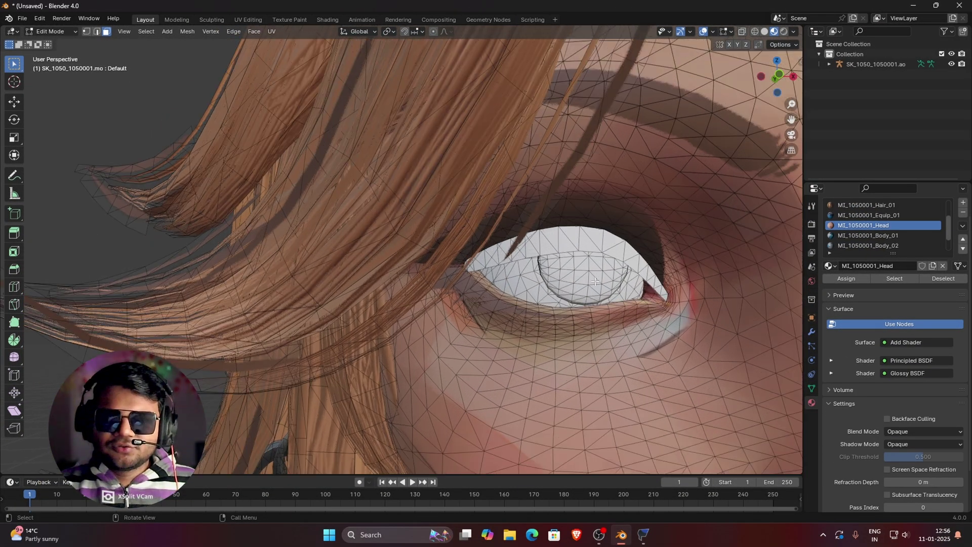
middle_drag(610, 178, 636, 176)
scroll(637, 162, down, 3)
scroll(510, 289, up, 5)
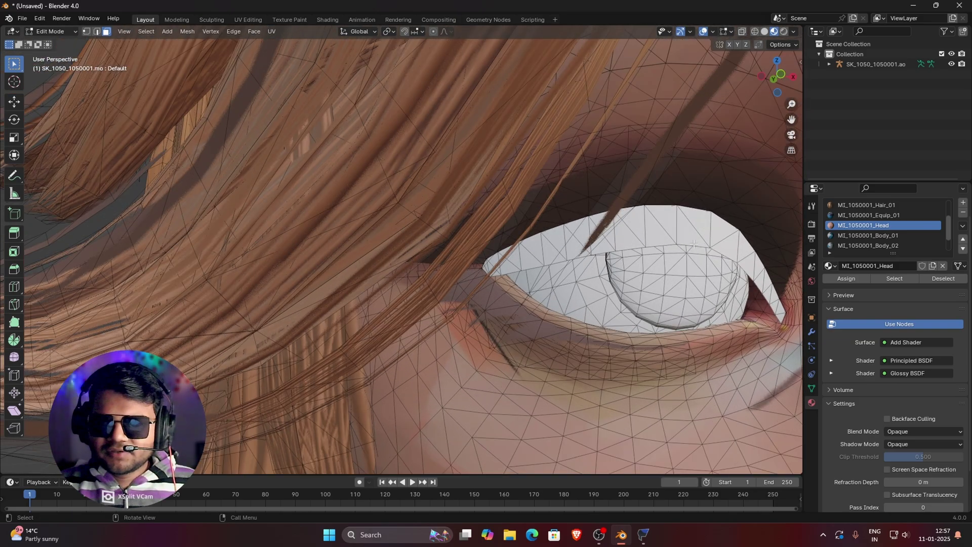
drag(790, 120, 668, 108)
scroll(565, 258, up, 2)
middle_drag(565, 259, 545, 181)
click(533, 167)
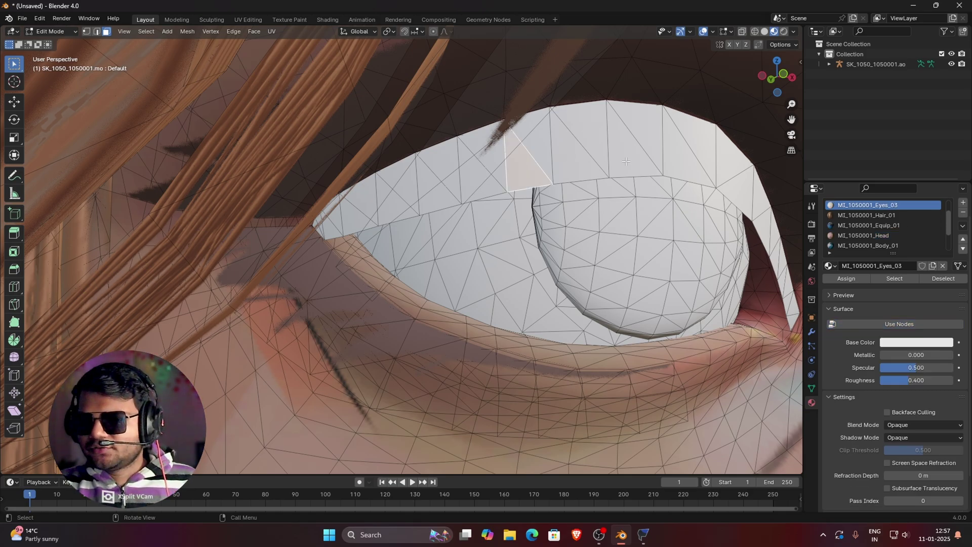
Move the selection to another face farther along the white band above the iris.
scroll(625, 161, down, 3)
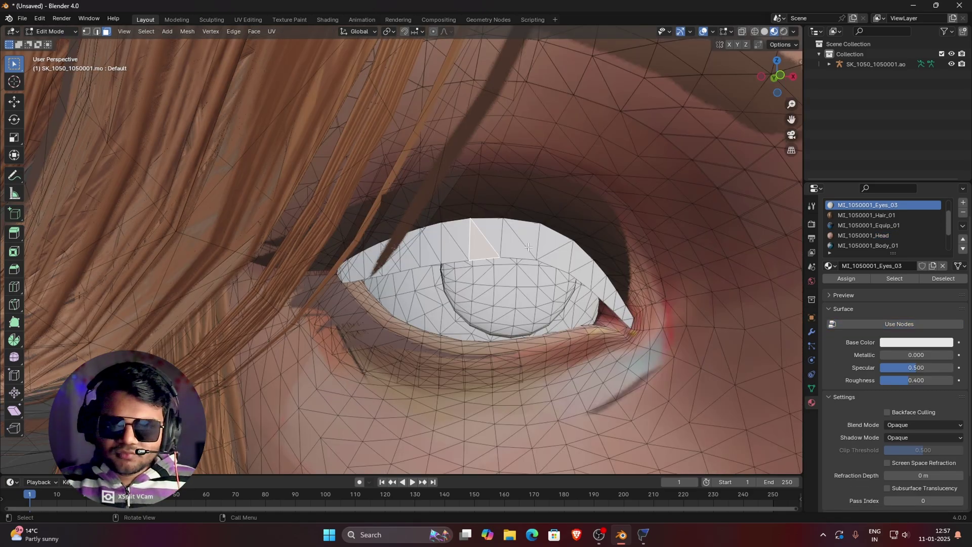
scroll(567, 259, up, 3)
click(566, 259)
middle_drag(572, 264, 567, 259)
scroll(596, 282, down, 2)
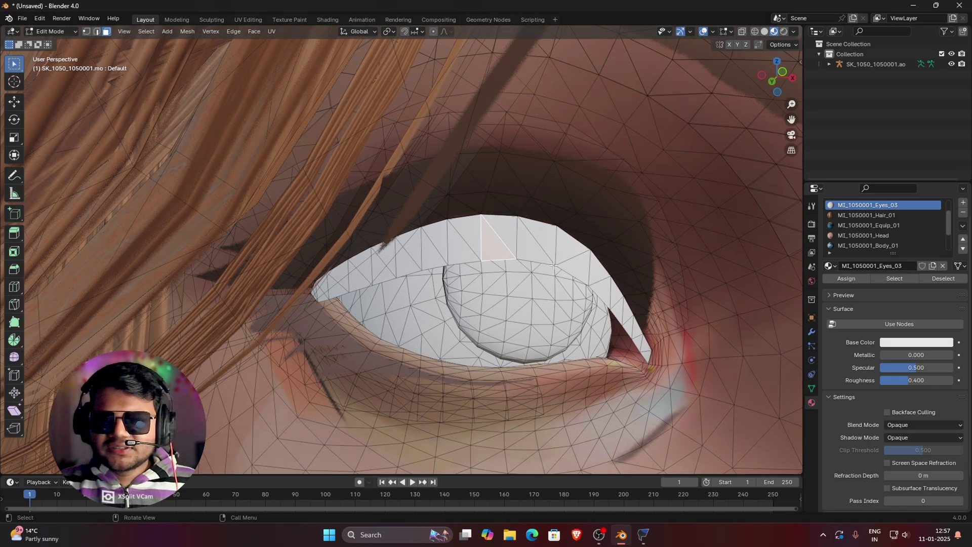
scroll(526, 248, up, 2)
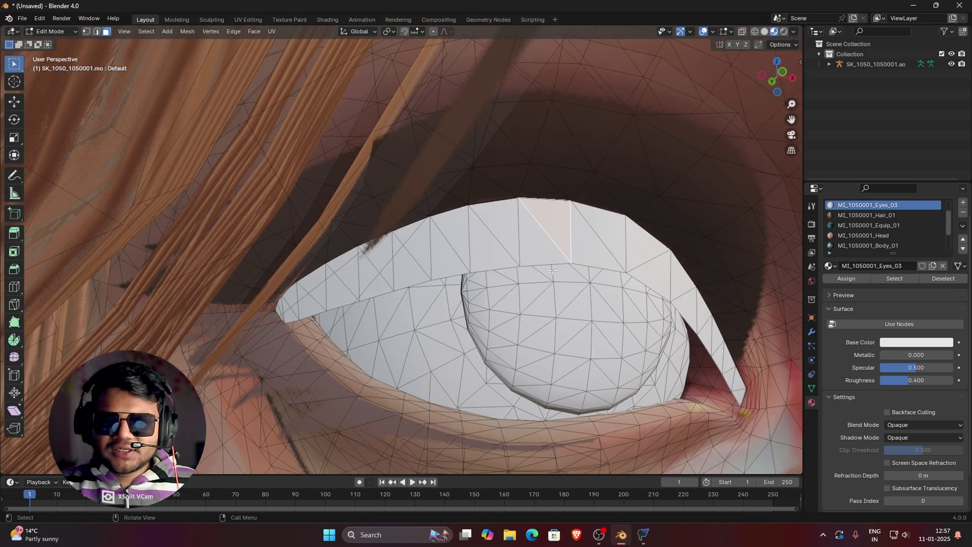
Pick one face each on the iris dome, the eyeball and the upper white band to check their material slots.
click(562, 328)
click(400, 338)
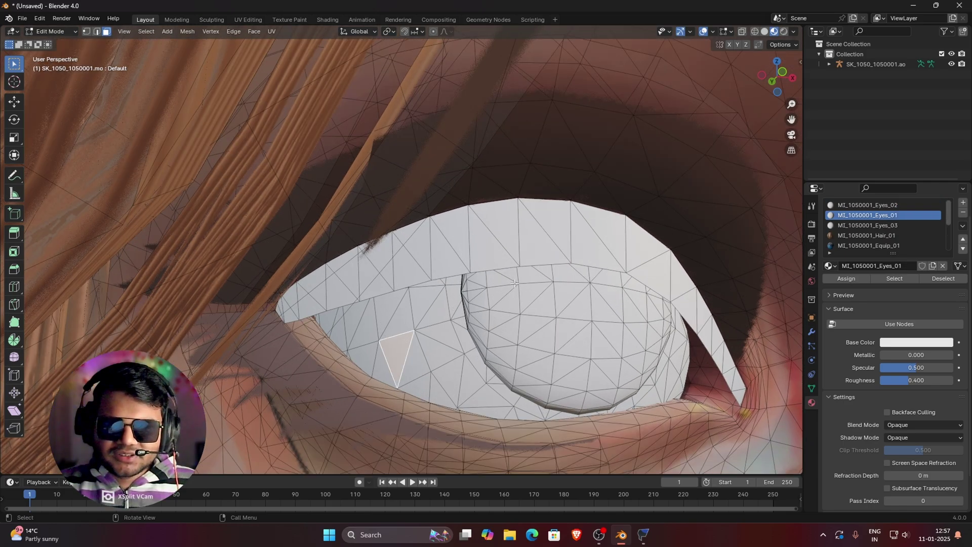
click(517, 230)
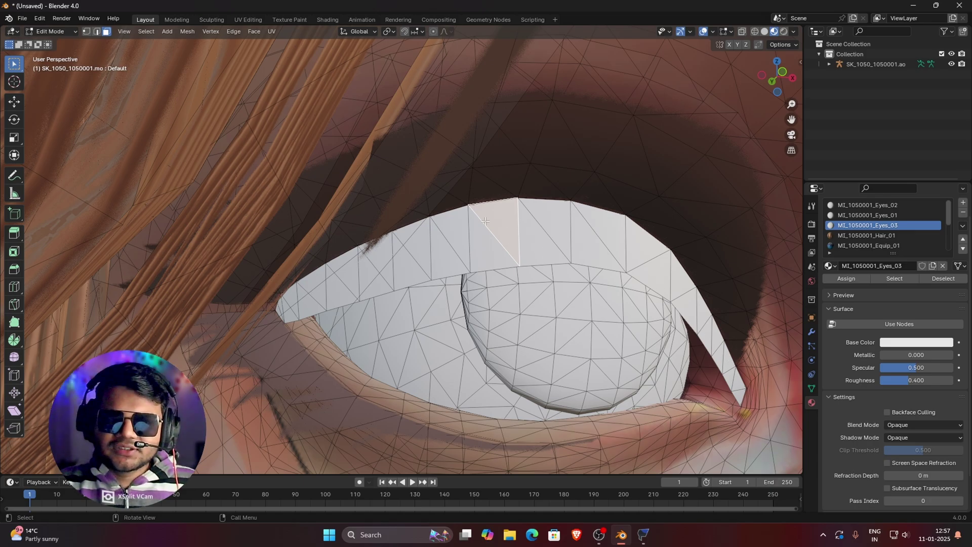
Select the entire upper white band of this eye by expanding one of its faces to all linked faces.
click(541, 246)
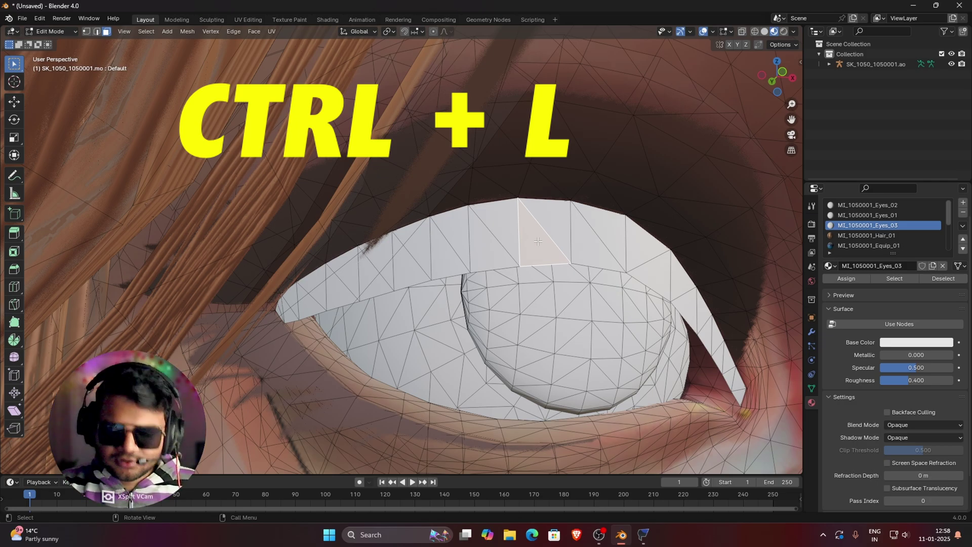
key(ctrl)
key(ctrl+l)
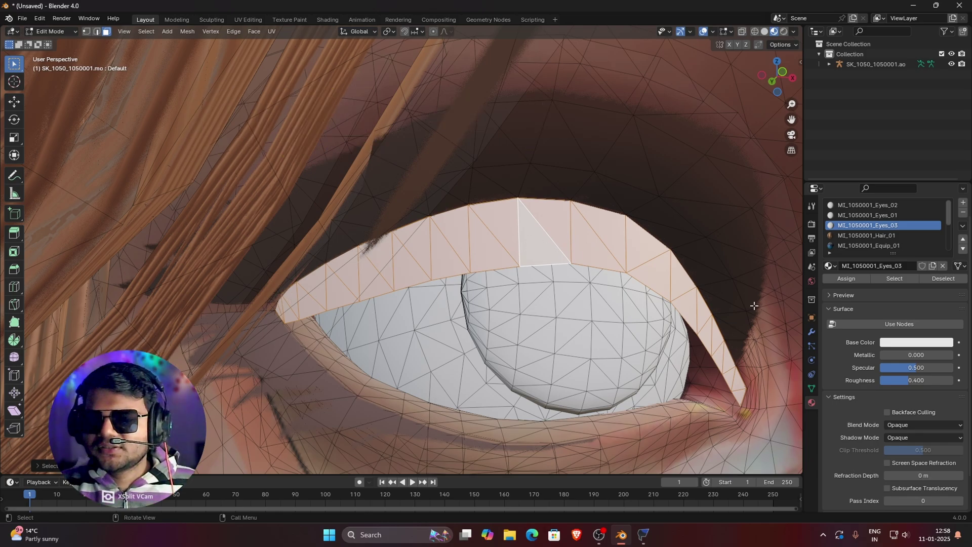
Add a face on the other eye's white band to the selection, and replace everything with a single nose face.
drag(791, 119, 5, 36)
scroll(546, 204, up, 2)
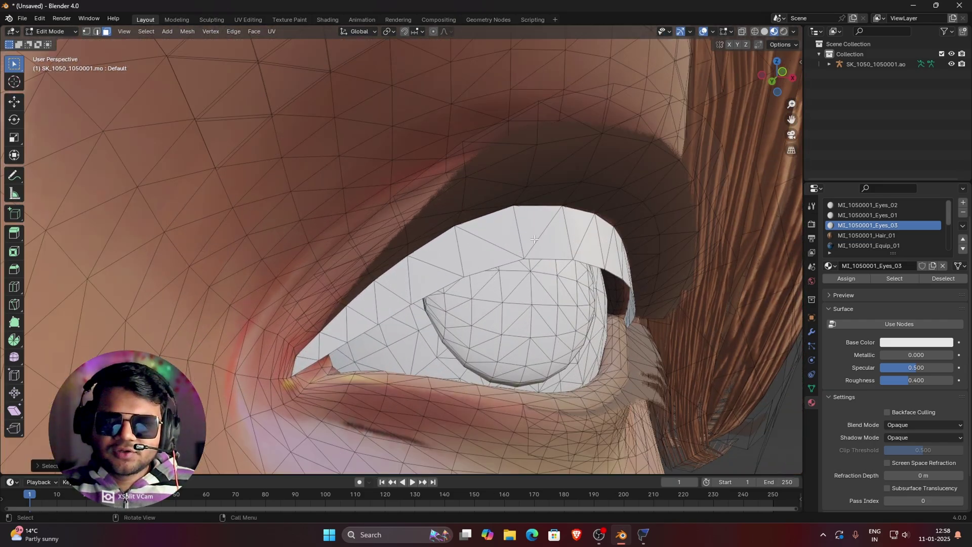
ctrl+click(500, 236)
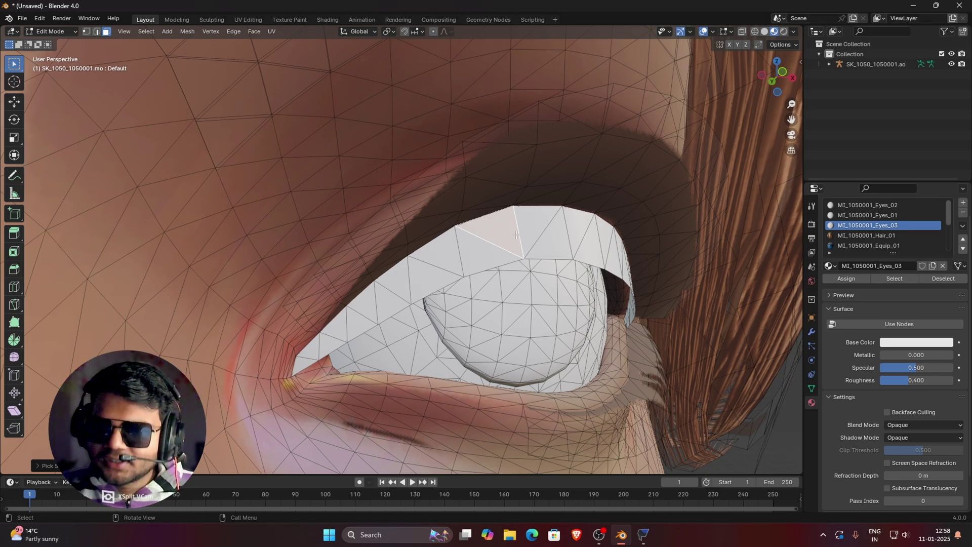
drag(791, 119, 424, 174)
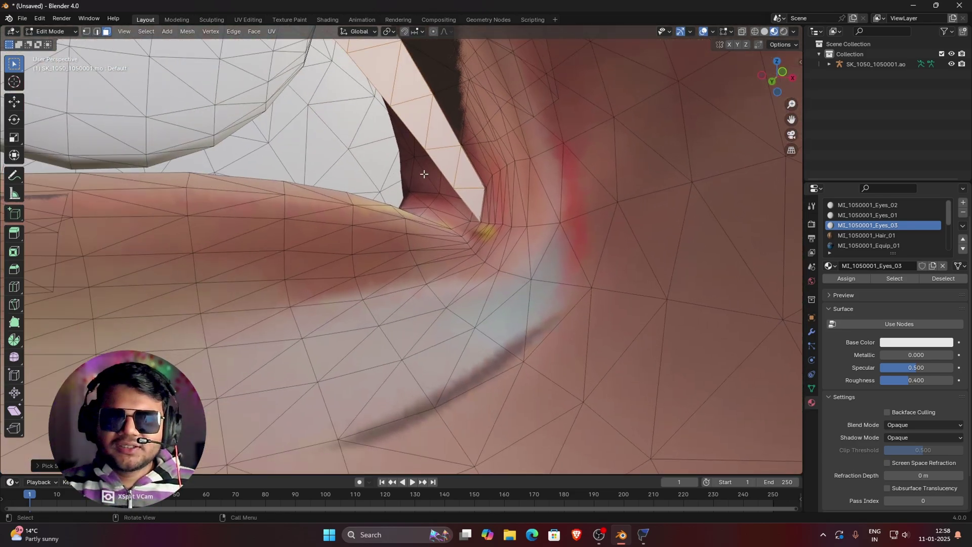
scroll(249, 98, down, 2)
scroll(250, 98, down, 3)
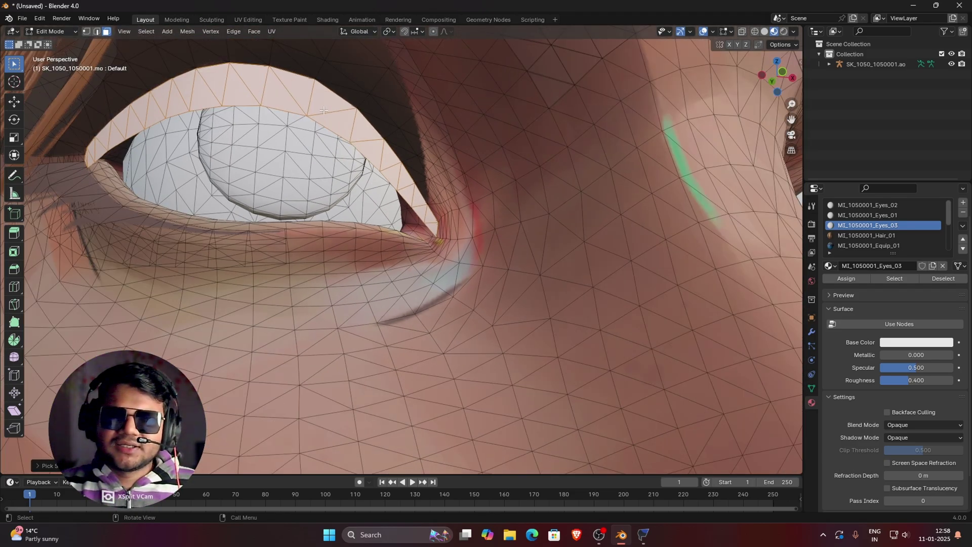
click(675, 257)
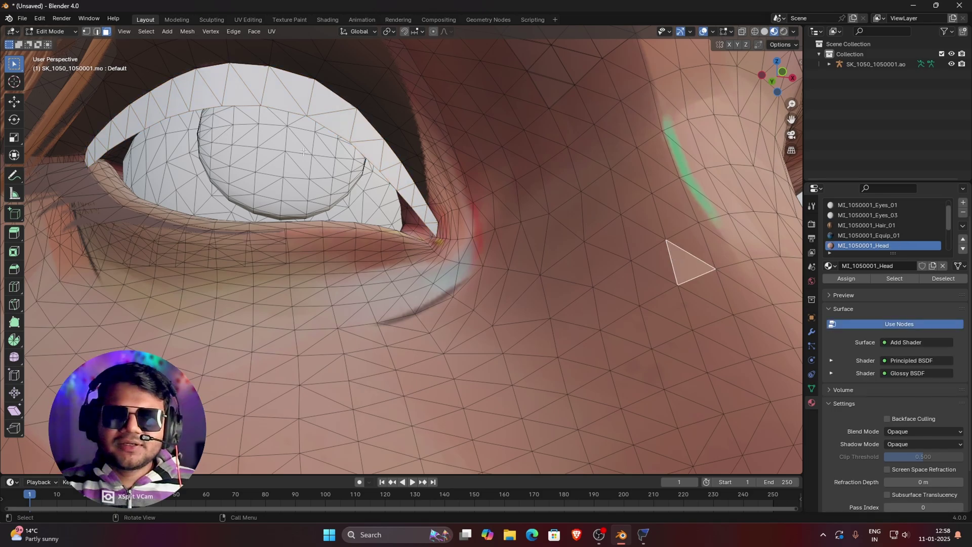
Select all linked faces of the upper white bands on both eyes, adding the second band to the first.
click(212, 89)
key(ctrl+l)
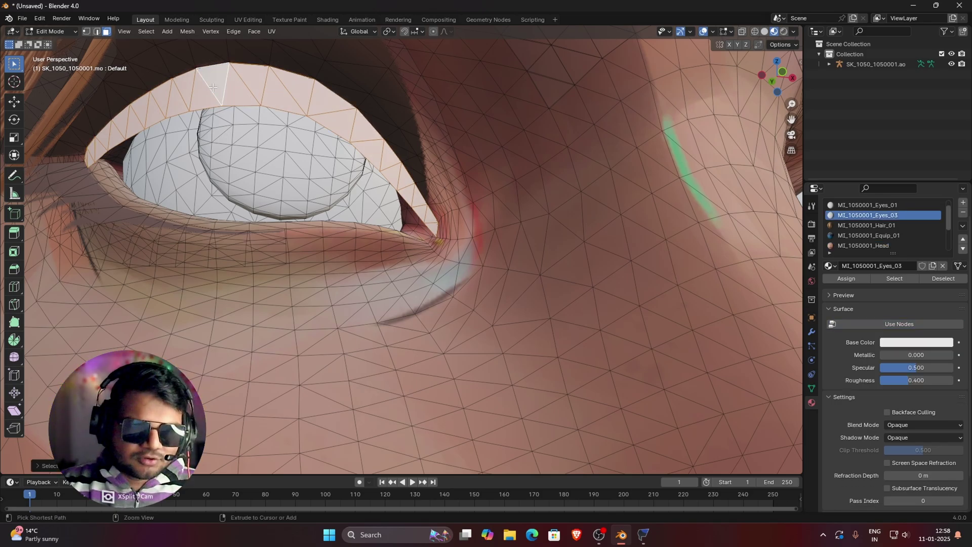
drag(791, 120, 101, 119)
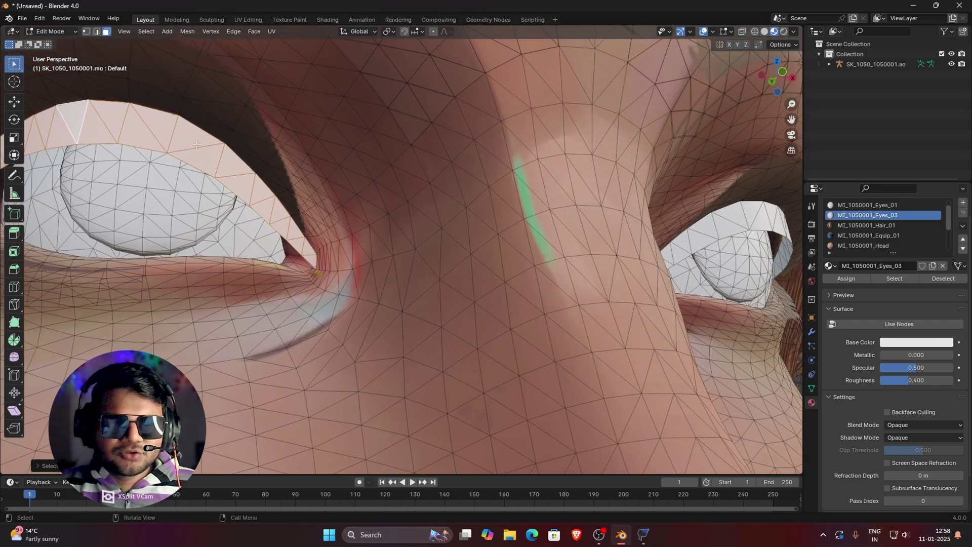
scroll(666, 248, up, 5)
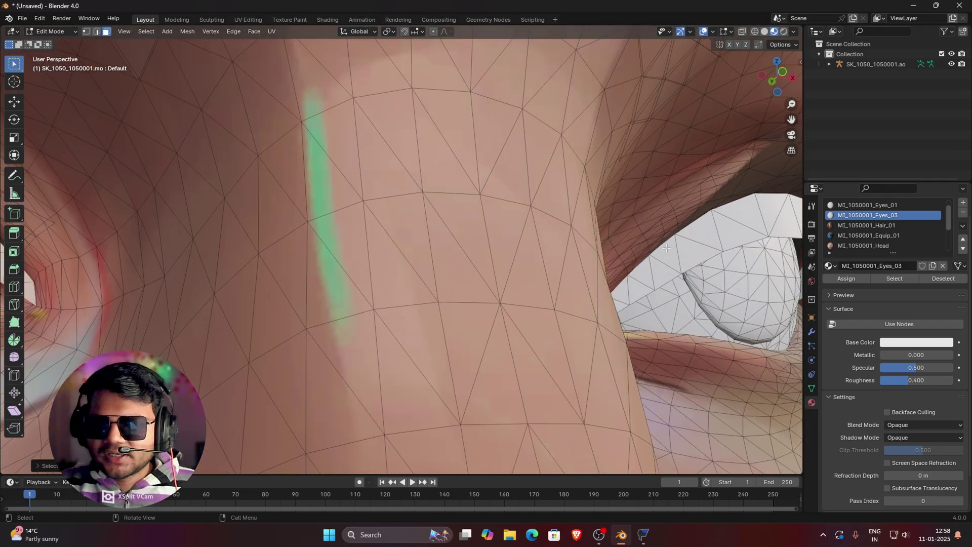
ctrl+click(711, 236)
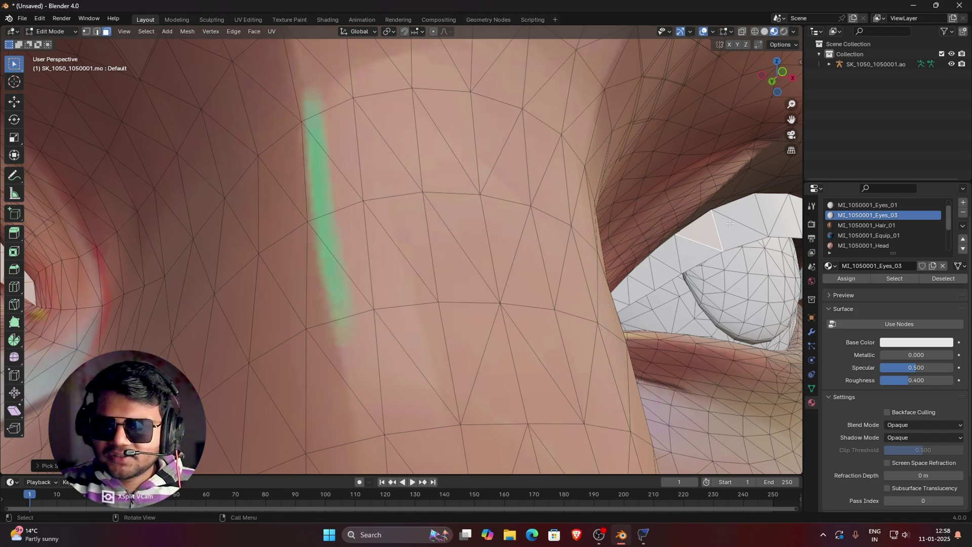
scroll(462, 253, down, 8)
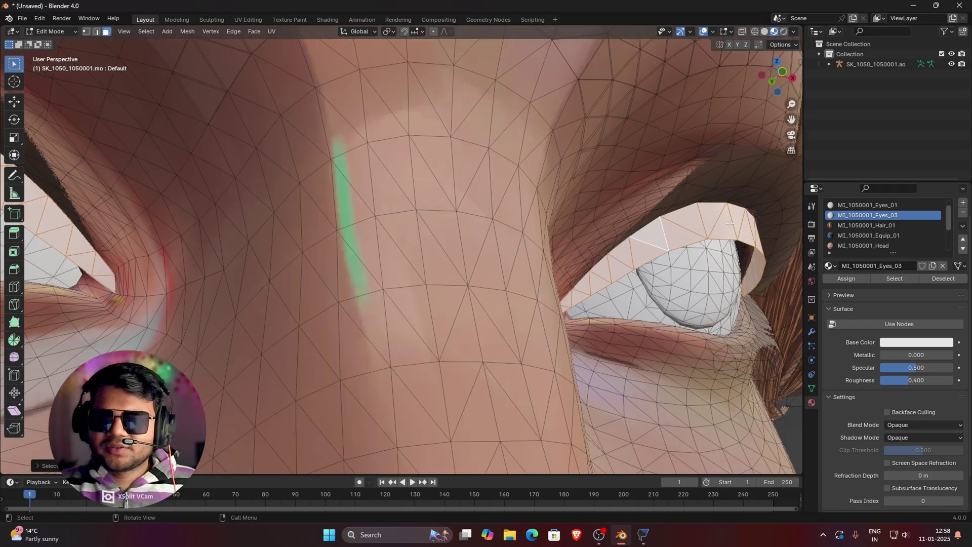
scroll(202, 202, up, 1)
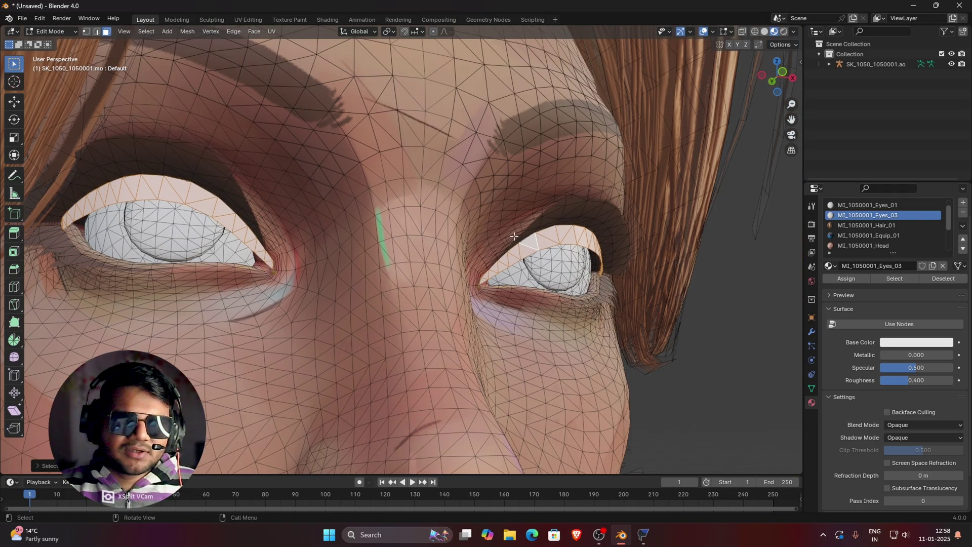
scroll(564, 222, up, 2)
drag(791, 119, 838, 93)
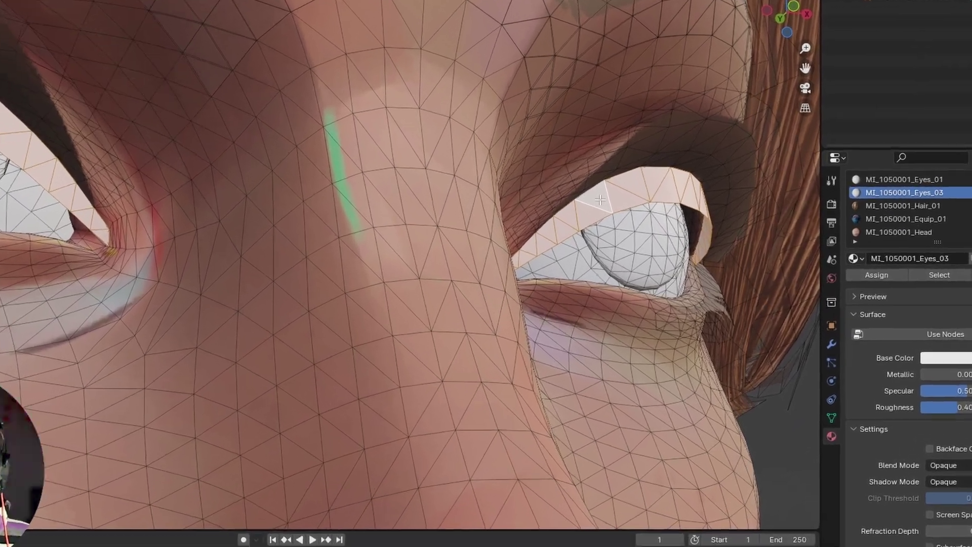
Separate the two selected bands from the character mesh by selection and return to Object Mode.
key(ctrl+f)
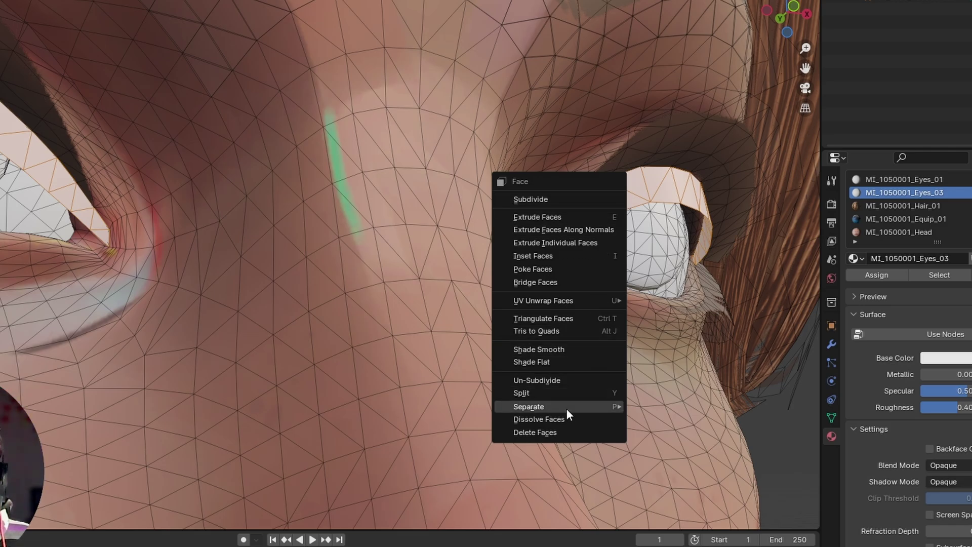
mouse_move(566, 406)
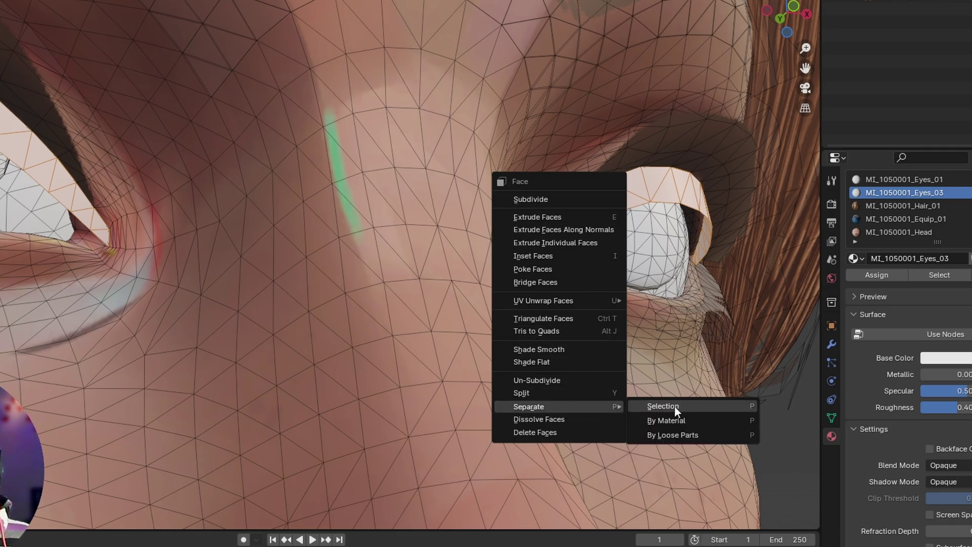
click(697, 404)
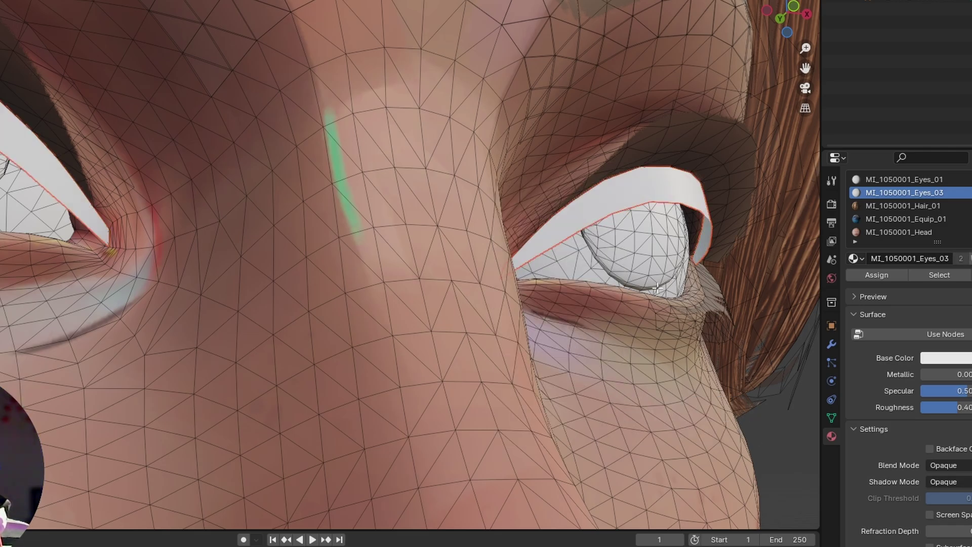
scroll(633, 245, down, 3)
scroll(273, 202, up, 1)
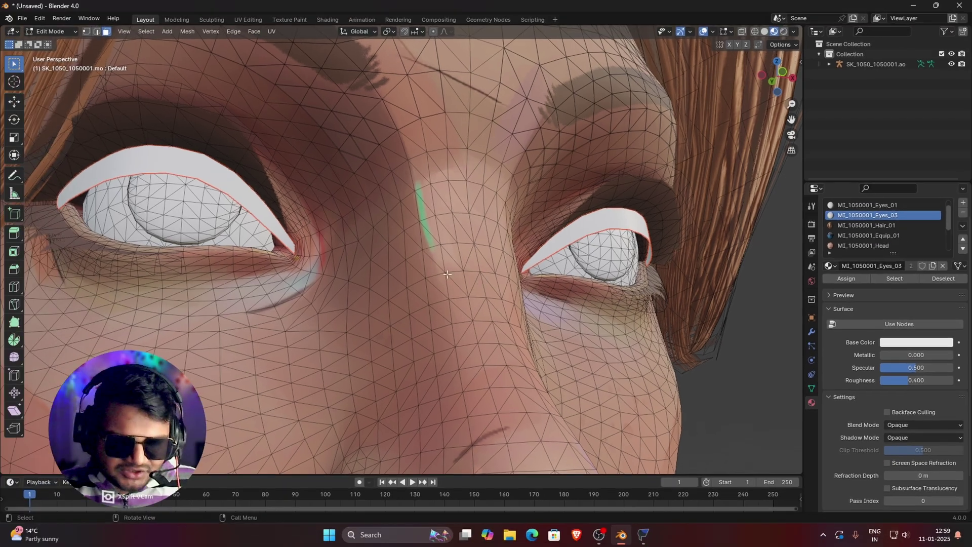
click(71, 30)
click(54, 44)
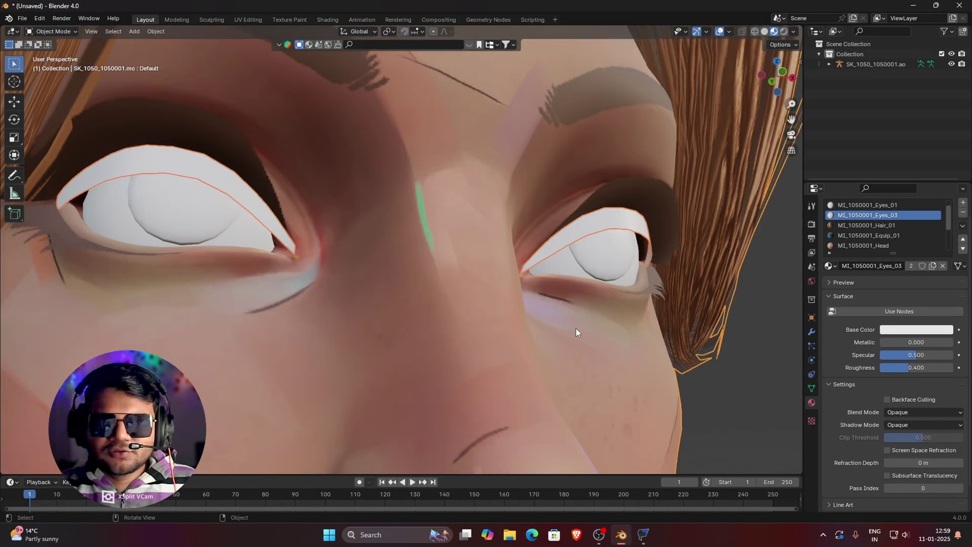
Expand the armature's hierarchy in the Outliner and rename the separated band object as Eyeshadow.
scroll(576, 328, up, 3)
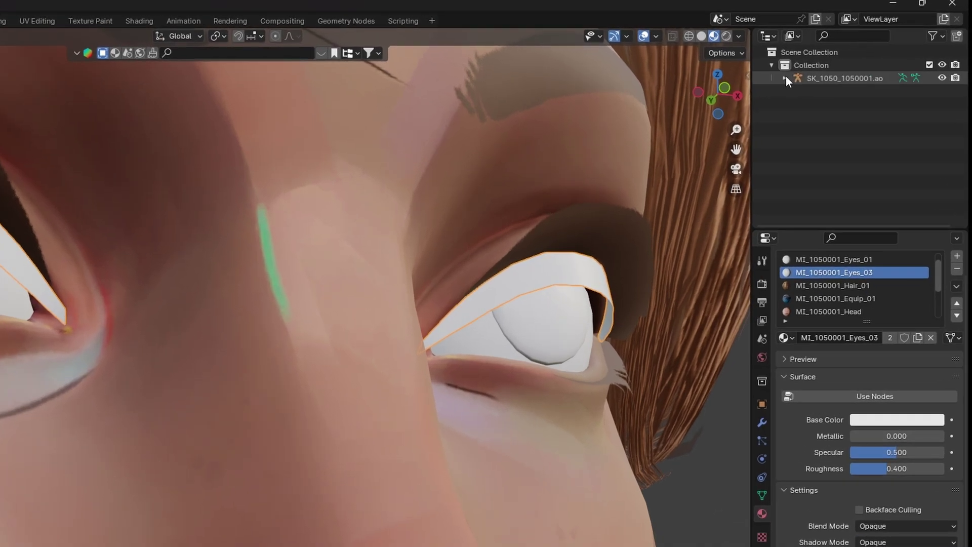
click(785, 78)
click(855, 130)
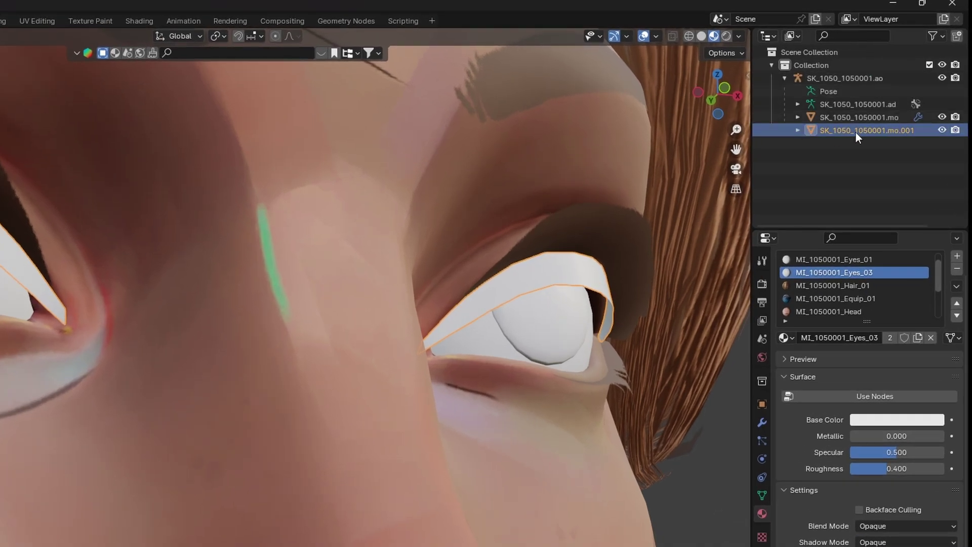
double_click(889, 130)
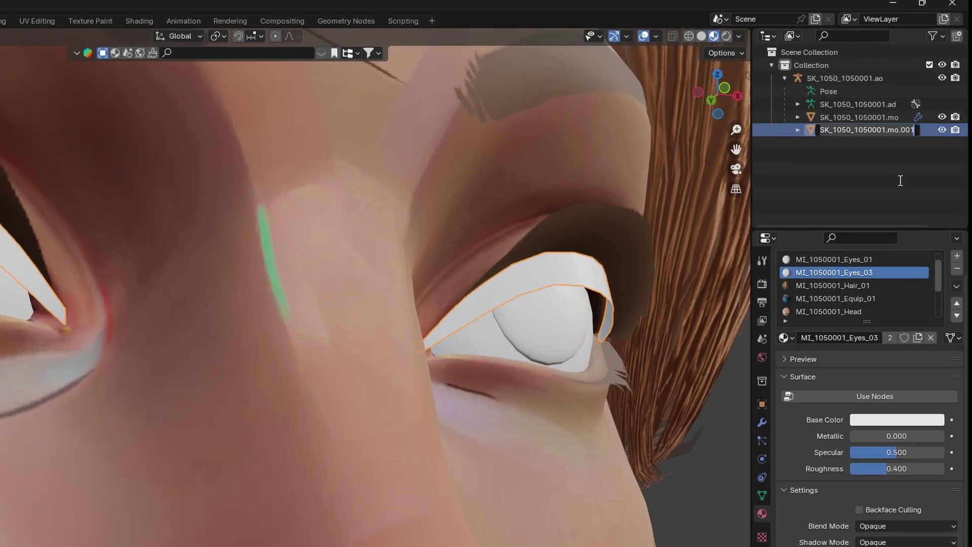
key(BackSpace)
text(Eyesha)
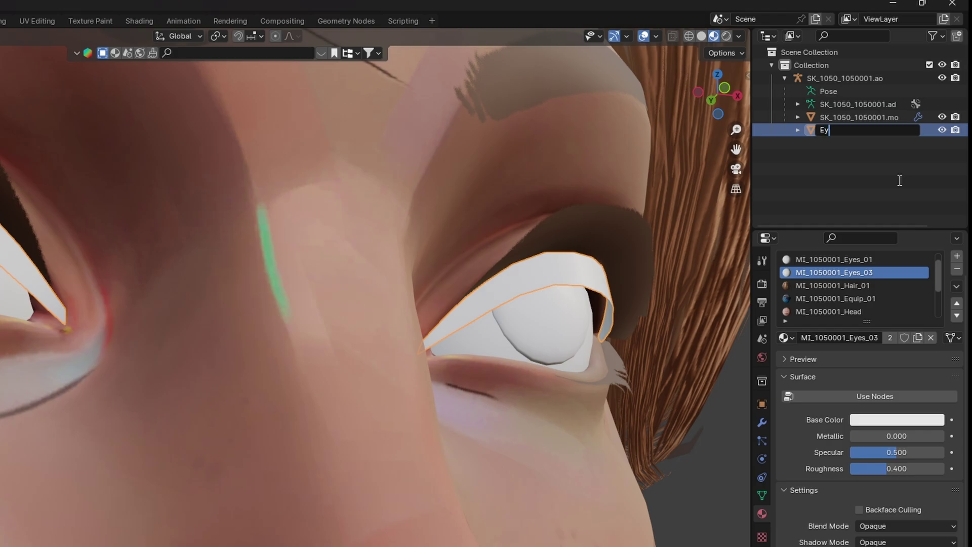
text(dow)
key(Return)
Select the main character mesh SK_1050_1050001.mo and reopen it in Edit Mode.
scroll(564, 342, down, 2)
click(474, 338)
scroll(475, 339, up, 1)
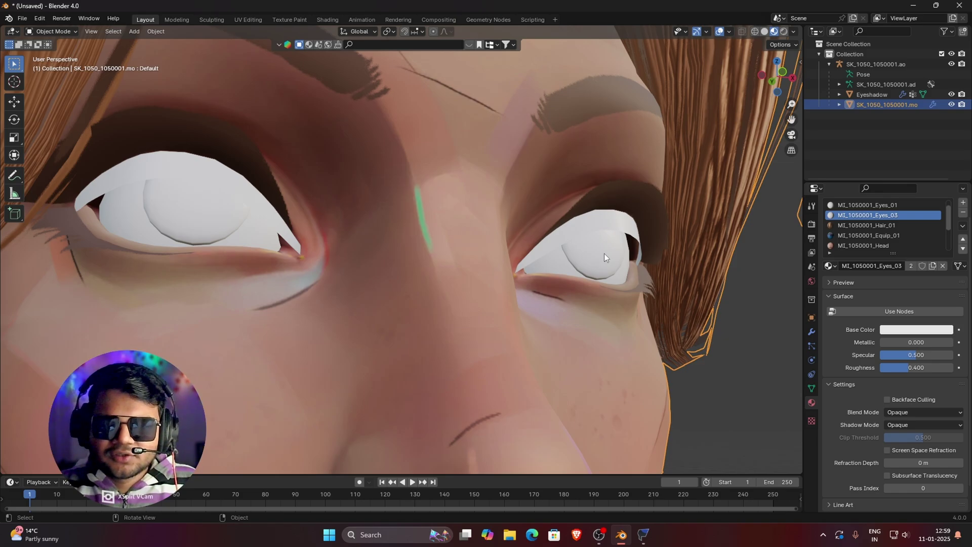
scroll(471, 197, down, 6)
click(574, 198)
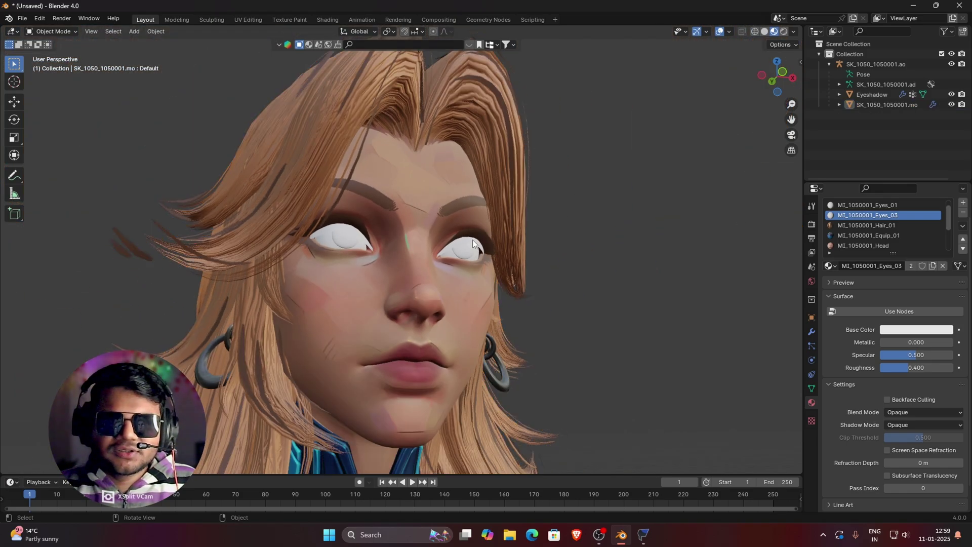
click(473, 239)
click(500, 180)
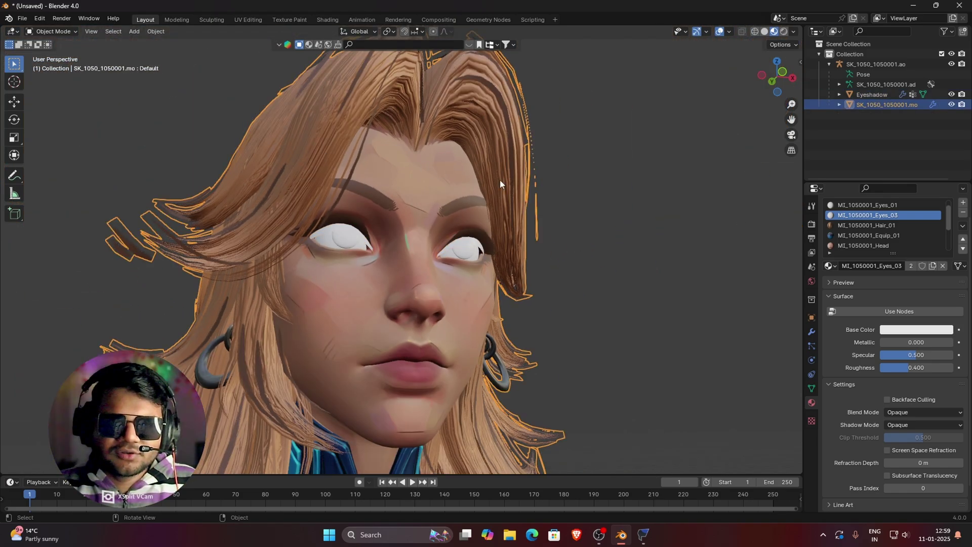
key(Tab)
scroll(379, 256, up, 8)
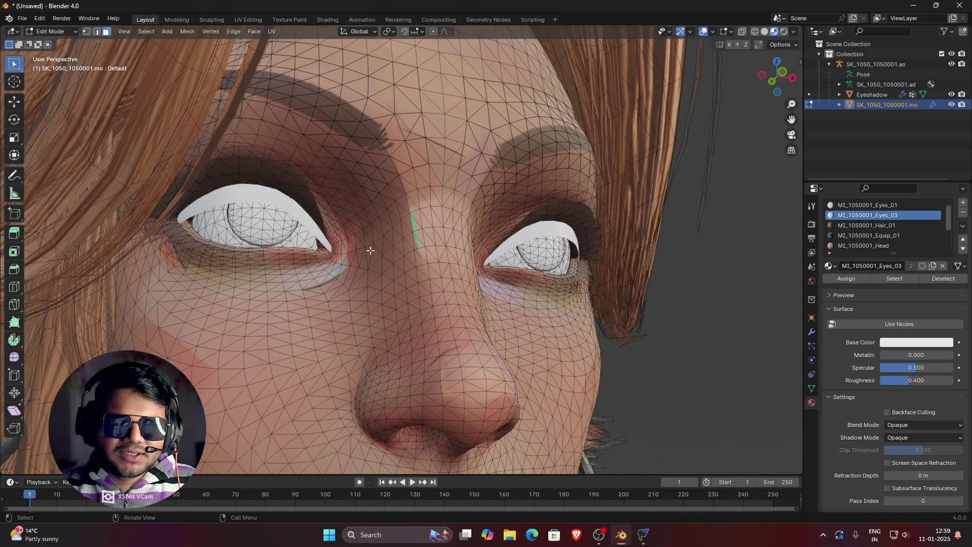
Select all linked faces of the iris domes on both eyes, using the MI_1050001_Eyes_02 material slot's faces.
shift+middle_drag(104, 155, 359, 178)
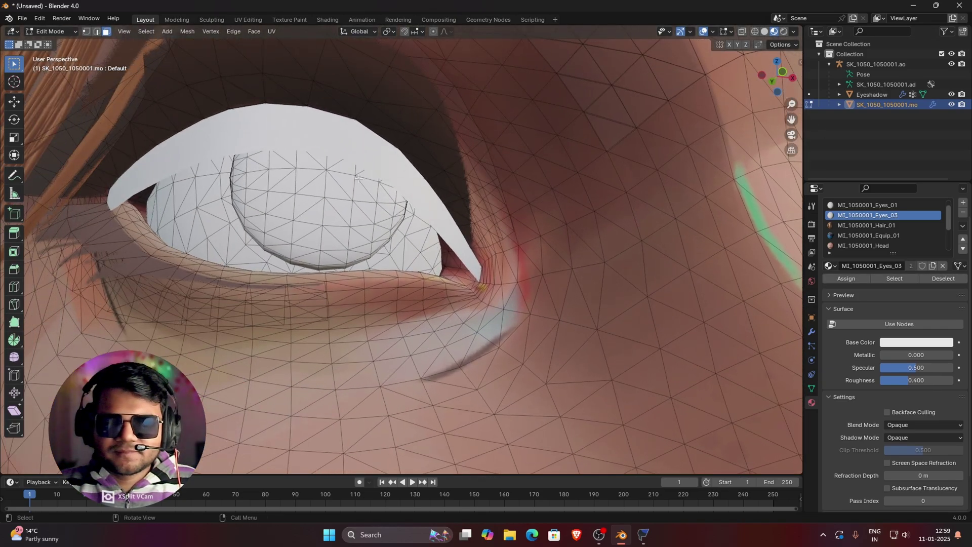
click(311, 190)
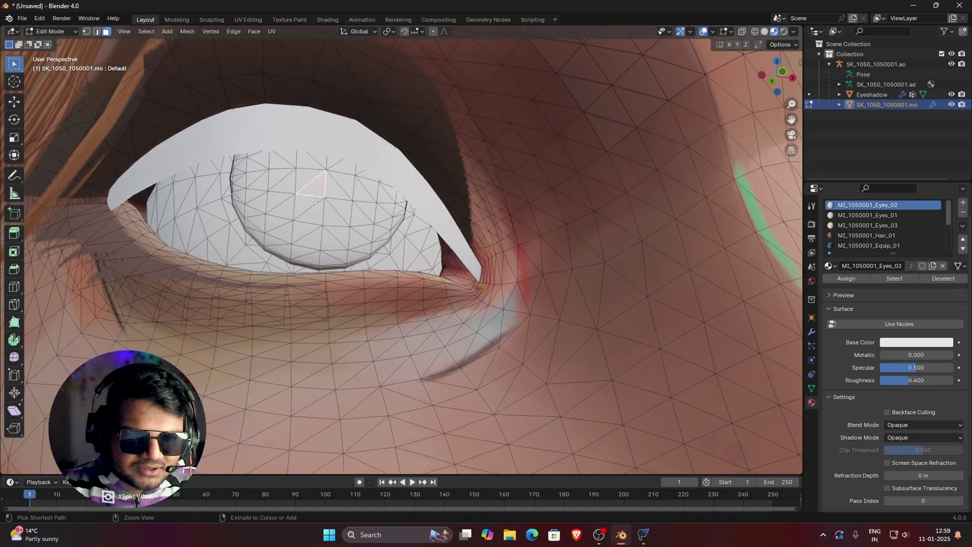
key(ctrl+l)
shift+middle_drag(316, 201, 495, 277)
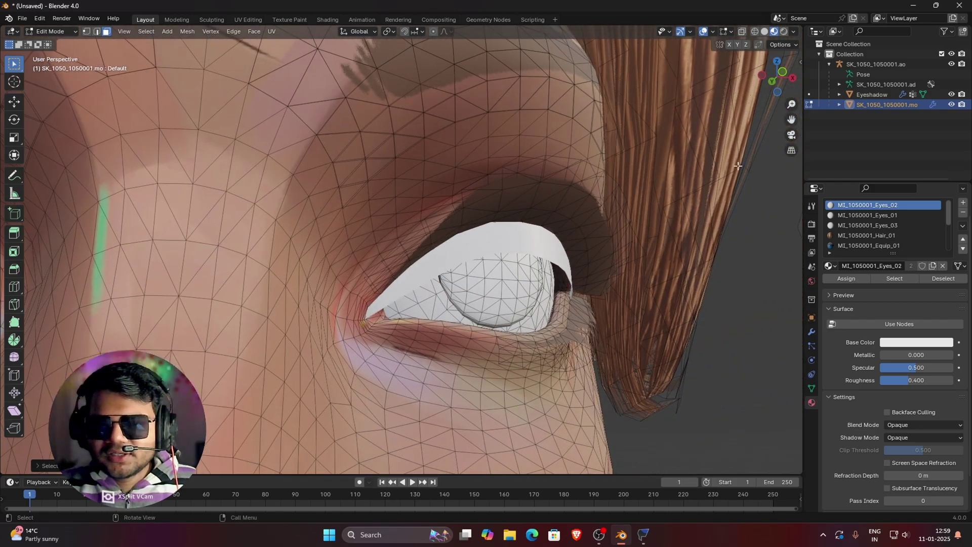
ctrl+click(491, 278)
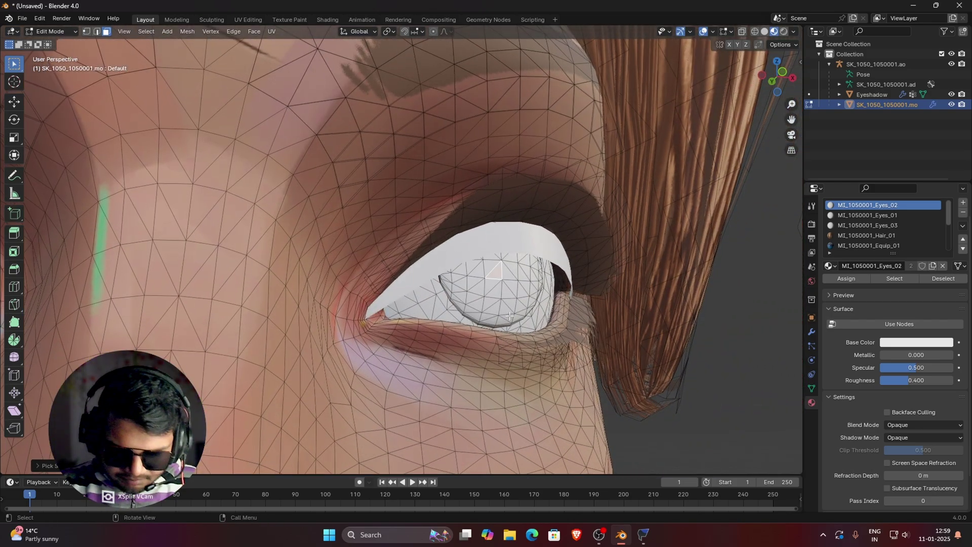
key(ctrl+l)
Separate the selected iris dome faces from the character mesh by selection and return to Object Mode.
right_click(507, 293)
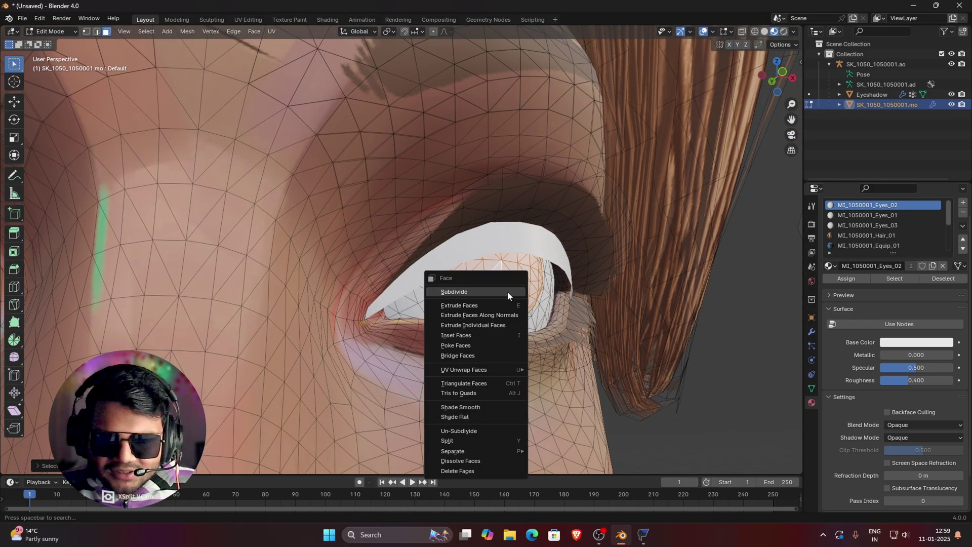
mouse_move(473, 451)
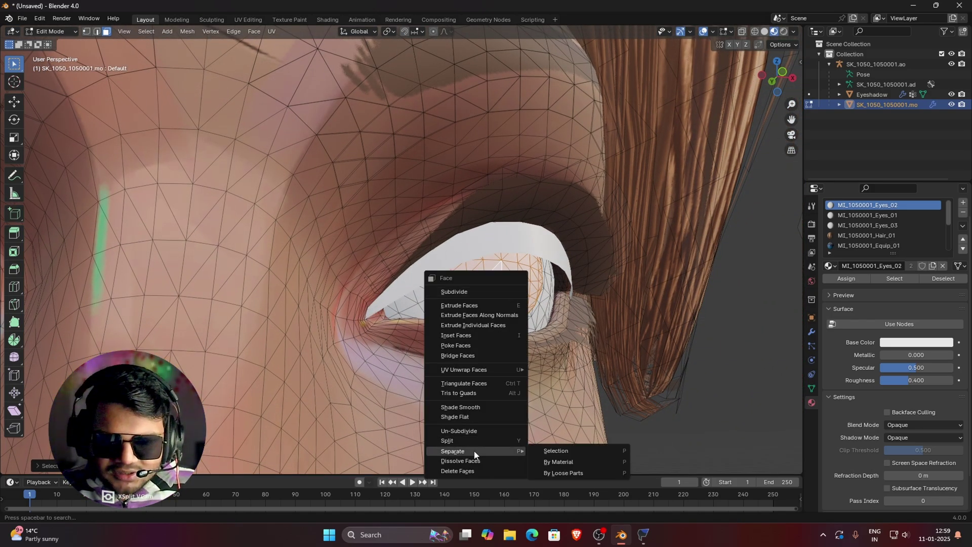
click(575, 450)
key(KP_1)
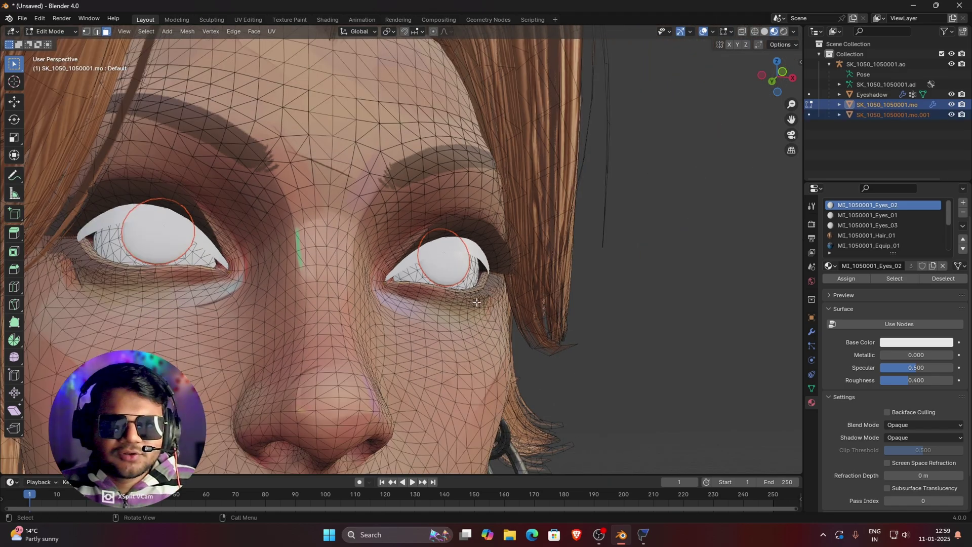
key(Tab)
scroll(472, 297, down, 3)
scroll(424, 278, up, 2)
Select the separated iris dome object and rename it as Eyes Highlight in the Outliner.
click(245, 251)
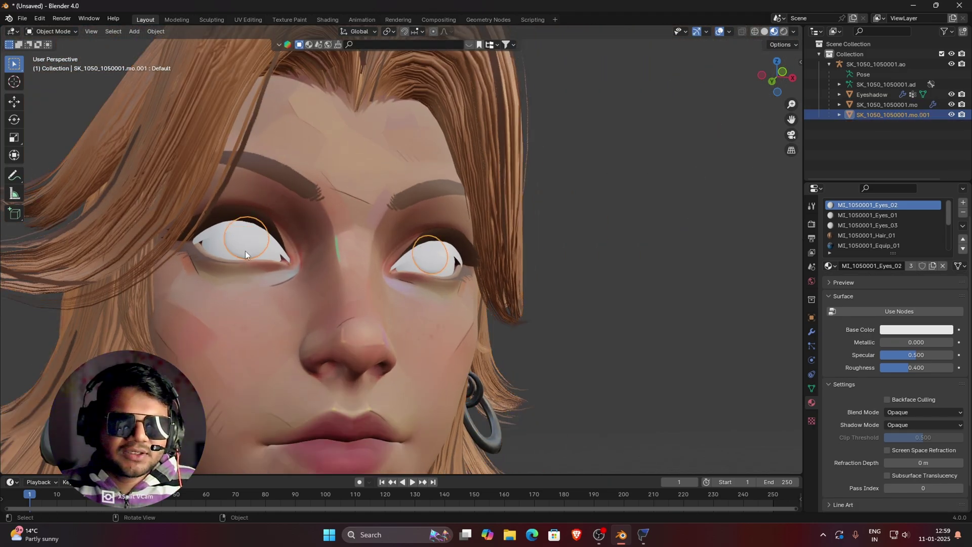
double_click(909, 118)
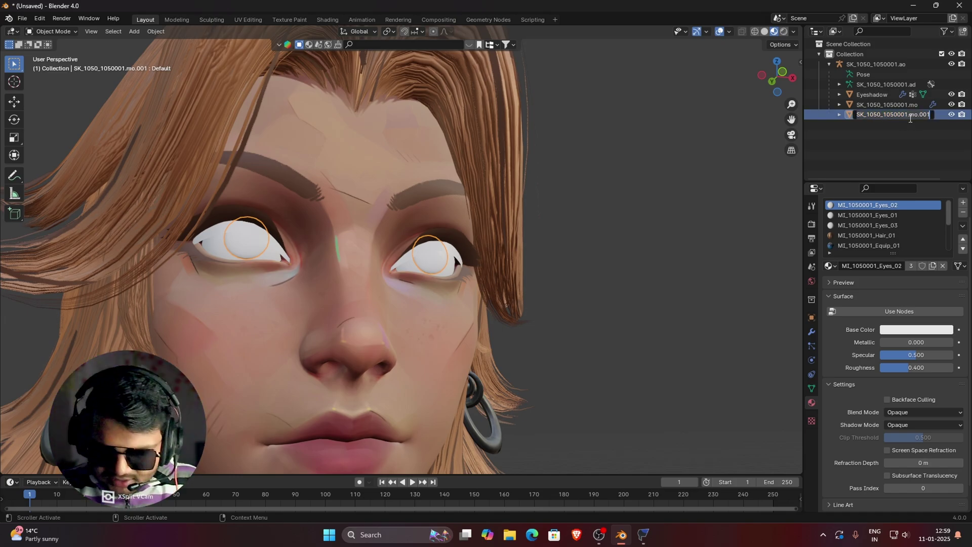
text(Ey)
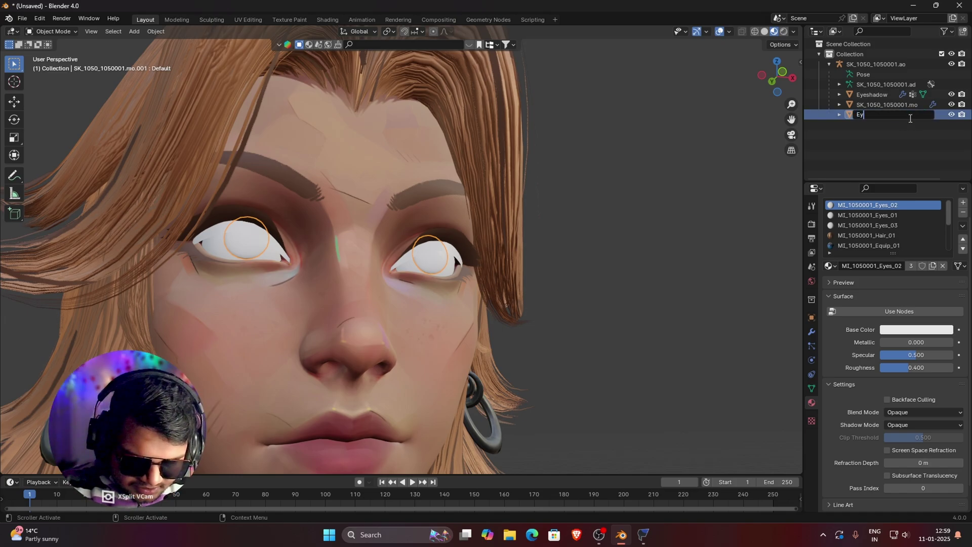
text(es High)
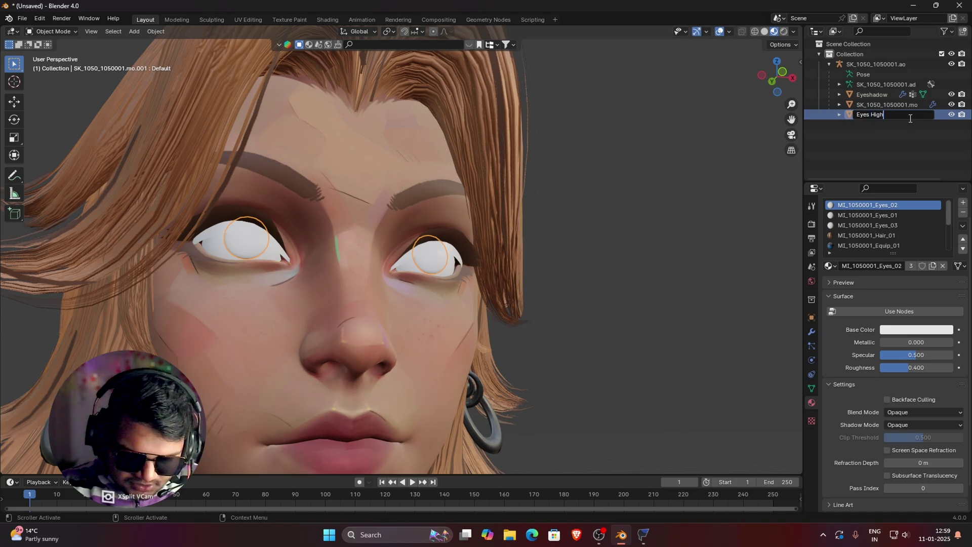
text(light)
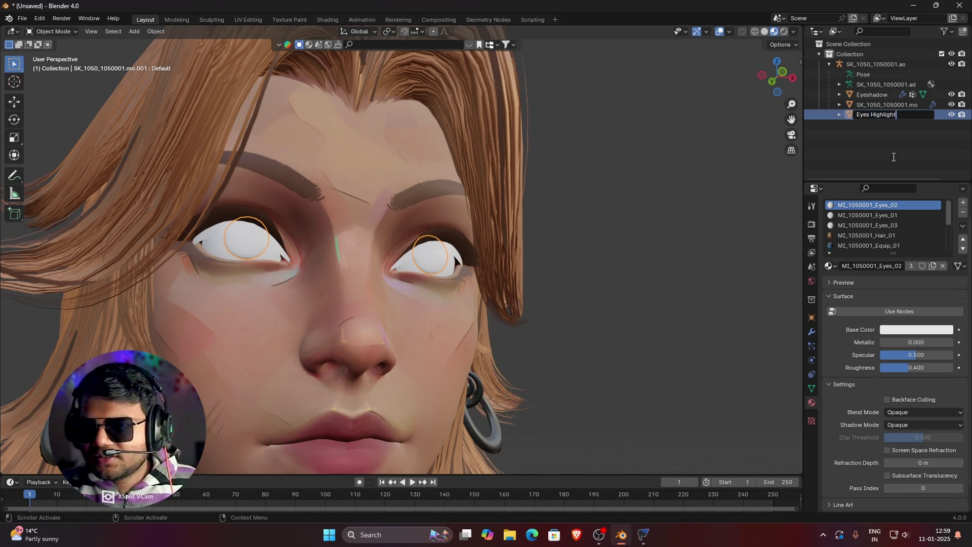
key(Return)
Hide the Eyes Highlight and Eyeshadow objects in the viewport.
middle_drag(527, 285, 440, 280)
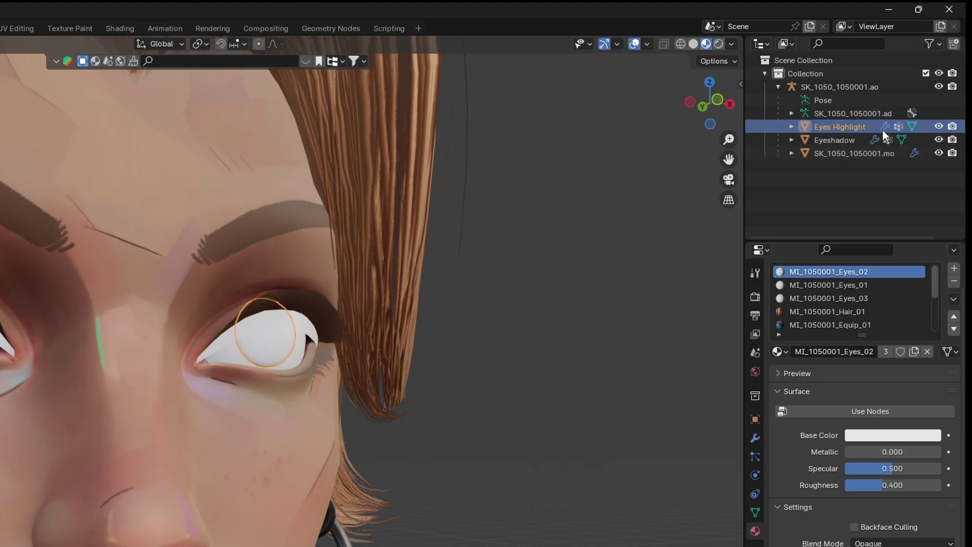
click(939, 126)
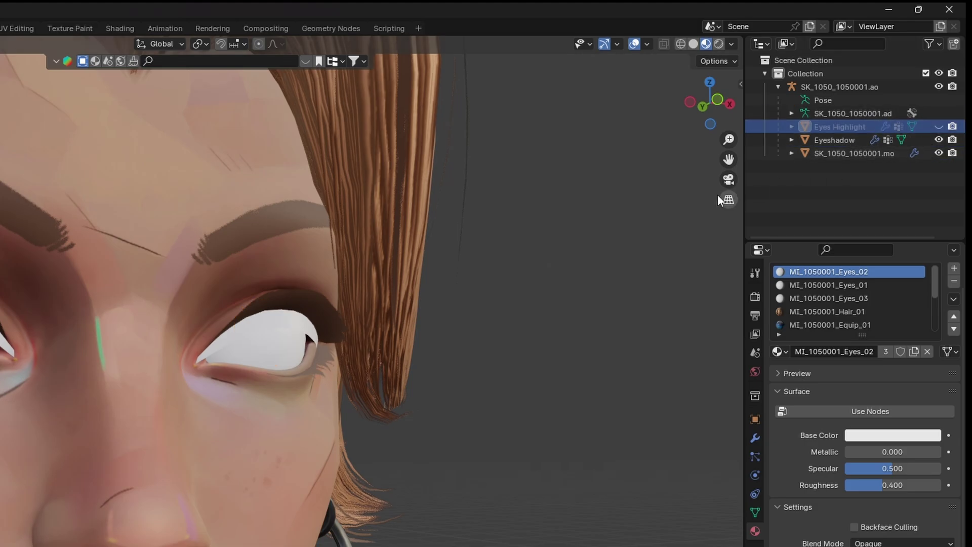
click(938, 140)
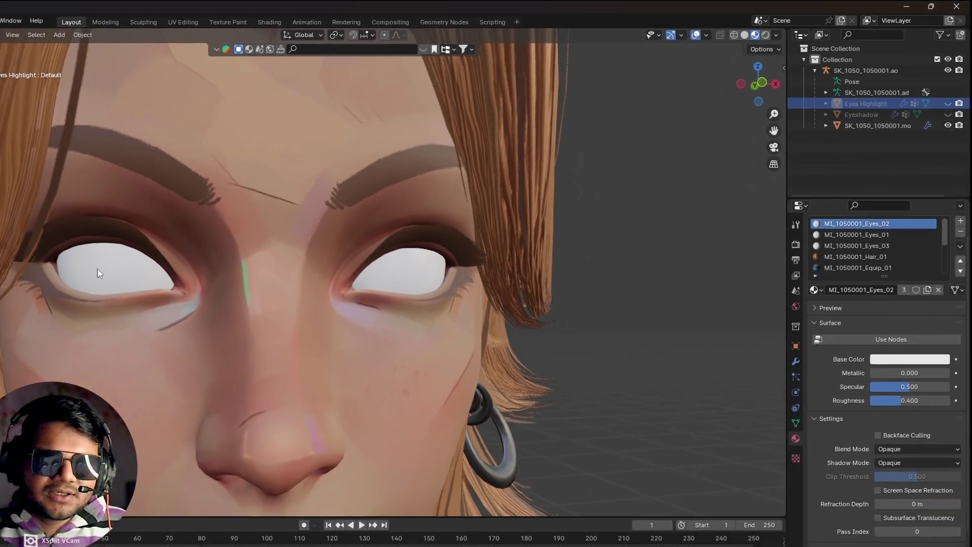
Select the main character mesh SK_1050_1050001.mo and open it in Edit Mode.
click(97, 273)
shift+middle_drag(144, 258, 254, 232)
scroll(254, 232, up, 1)
drag(791, 119, 868, 115)
middle_drag(232, 239, 298, 229)
scroll(298, 228, down, 1)
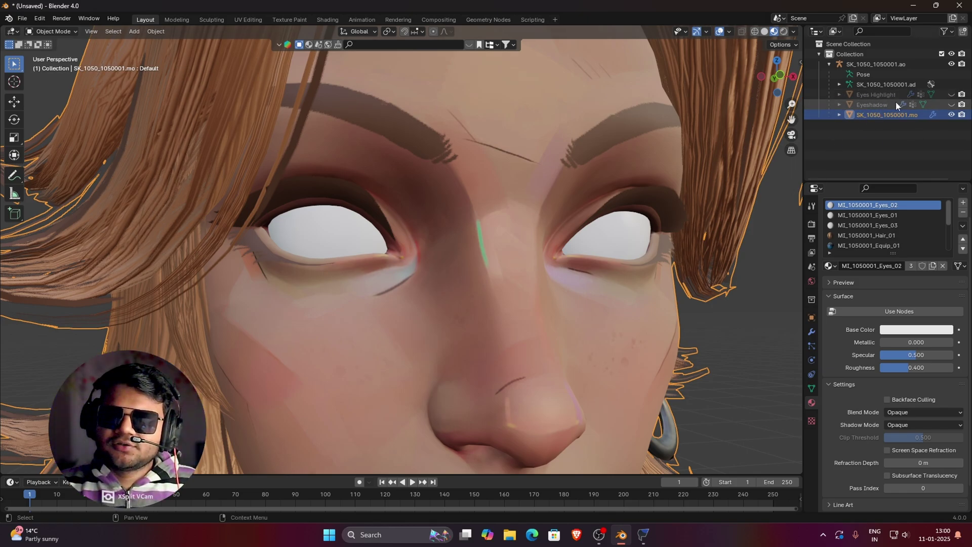
scroll(323, 247, up, 4)
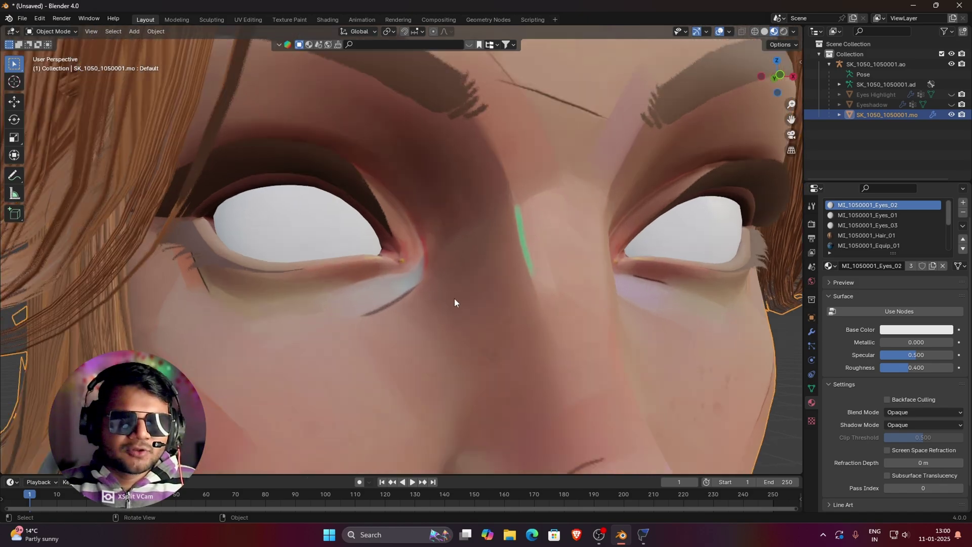
scroll(451, 298, down, 4)
key(Tab)
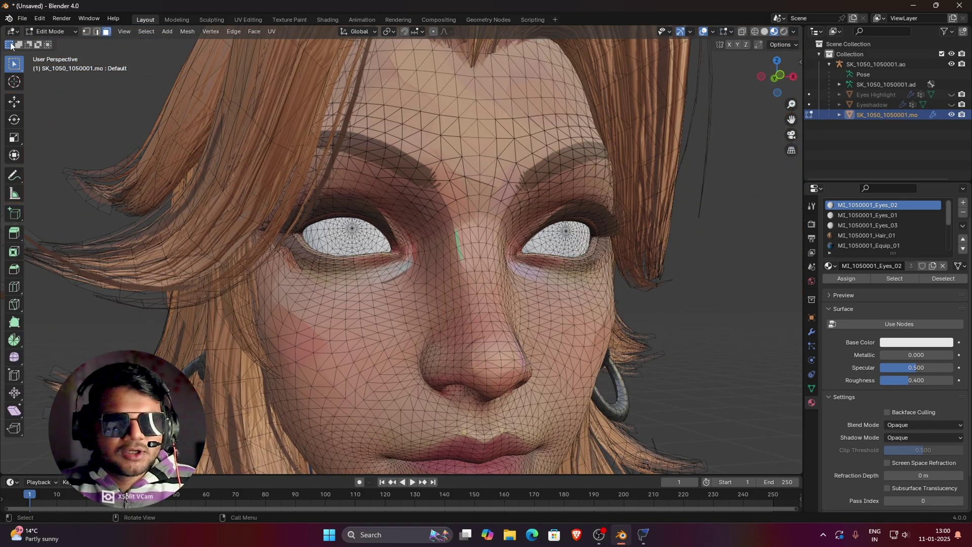
Select all linked faces of both eyeballs, starting from one face on each eye.
scroll(373, 290, up, 3)
scroll(374, 290, up, 3)
click(256, 221)
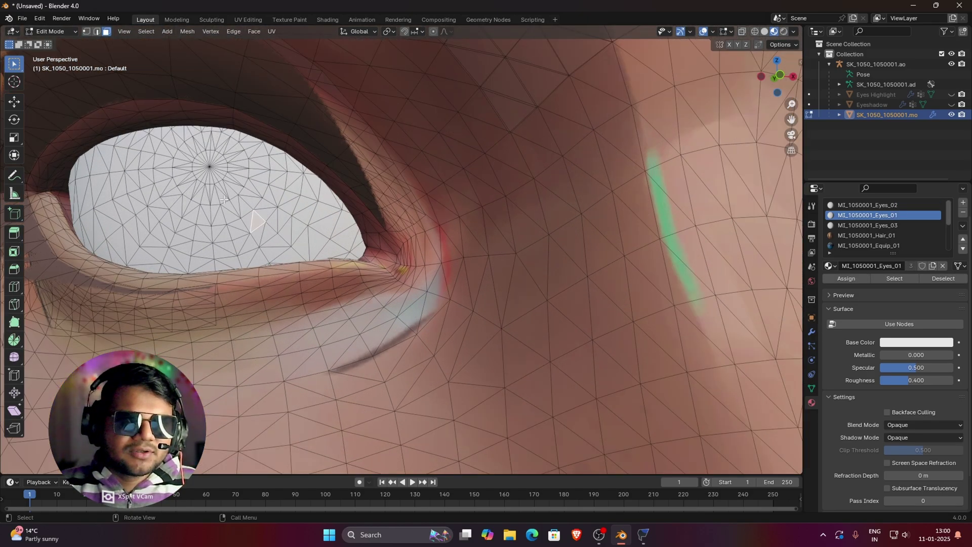
scroll(242, 220, down, 1)
click(244, 222)
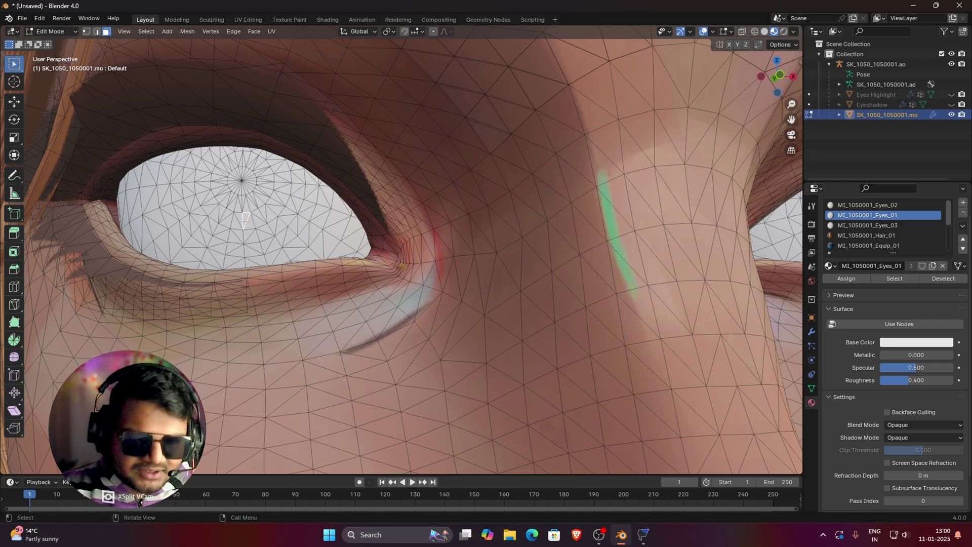
key(ctrl+l)
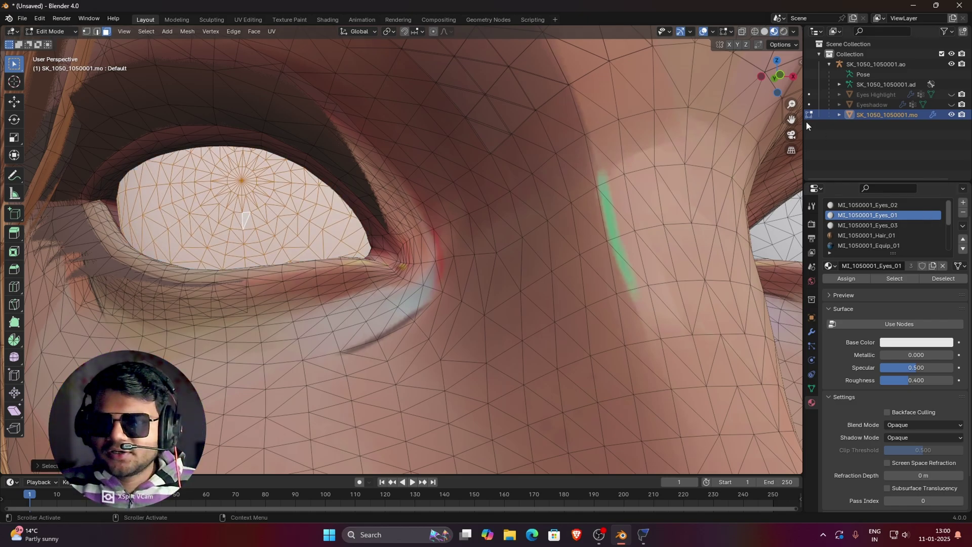
drag(791, 120, 577, 234)
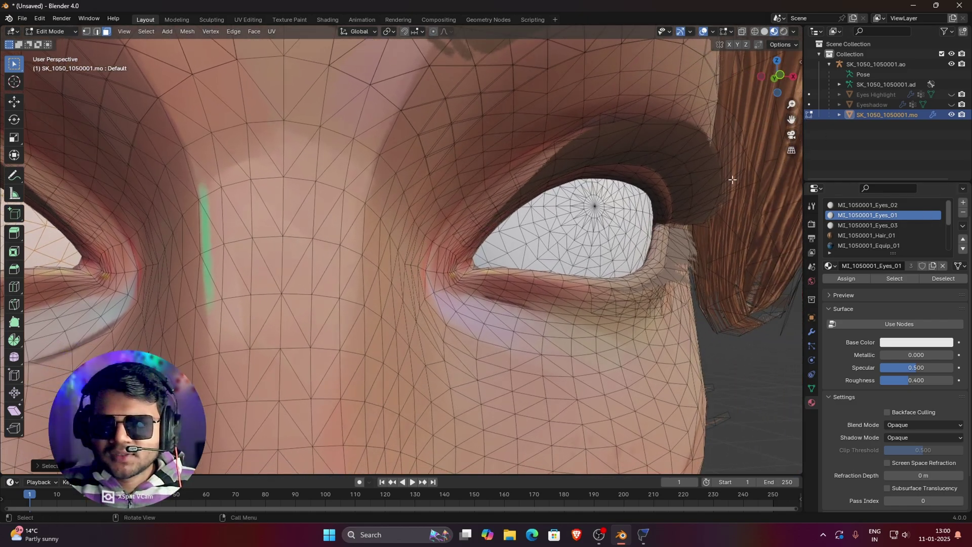
ctrl+click(572, 236)
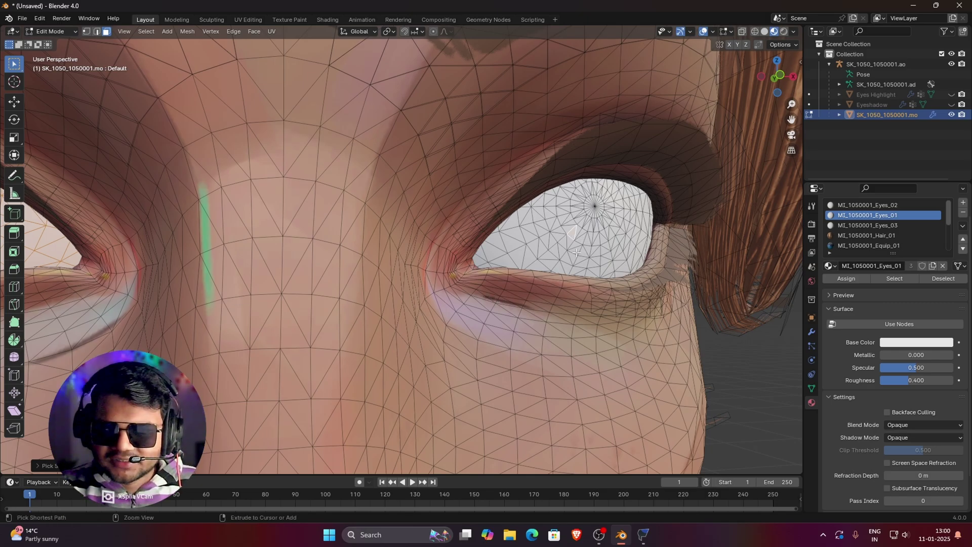
key(ctrl+l)
scroll(556, 263, down, 3)
scroll(535, 275, down, 3)
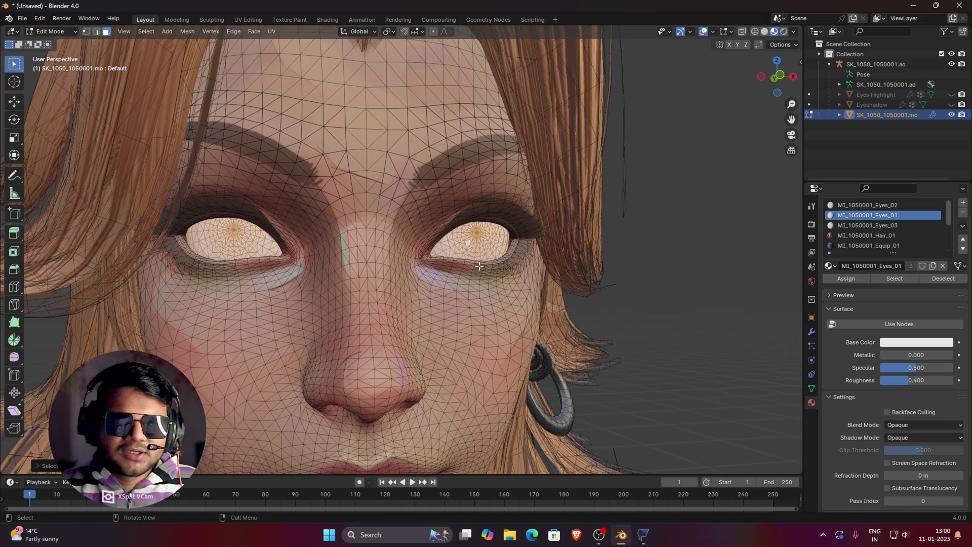
Separate the selected eyeball faces from the character mesh by selection and return to Object Mode.
scroll(535, 276, up, 3)
right_click(508, 256)
mouse_move(509, 244)
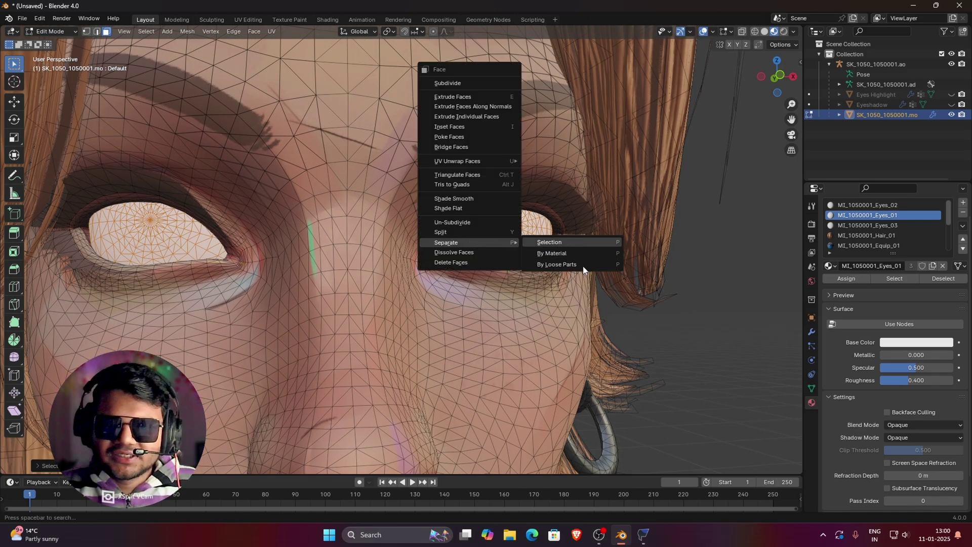
click(573, 242)
scroll(477, 271, down, 3)
scroll(476, 271, up, 3)
middle_drag(476, 272, 478, 287)
key(Tab)
scroll(484, 227, down, 1)
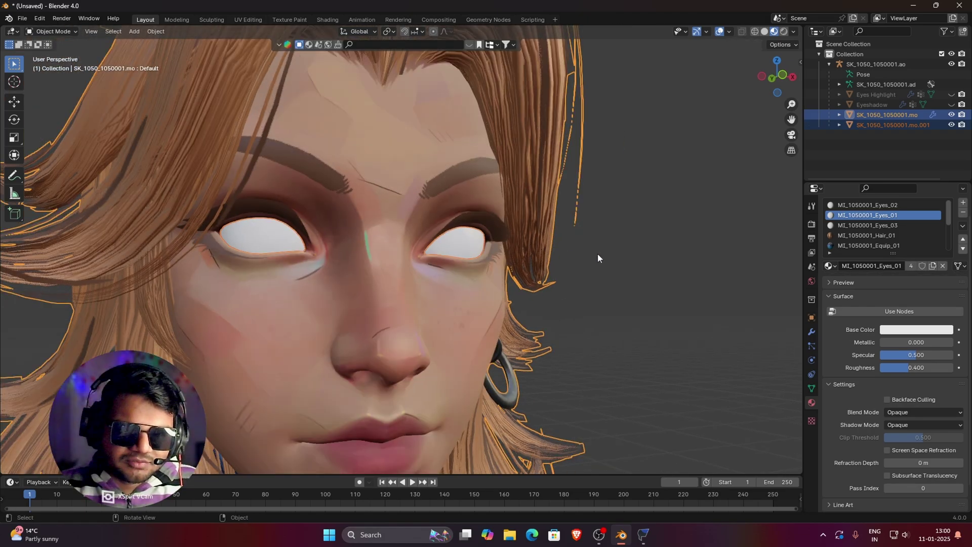
Select only the separated eyeballs object and rename it as Eyeball in the Outliner.
click(597, 253)
click(455, 250)
double_click(900, 125)
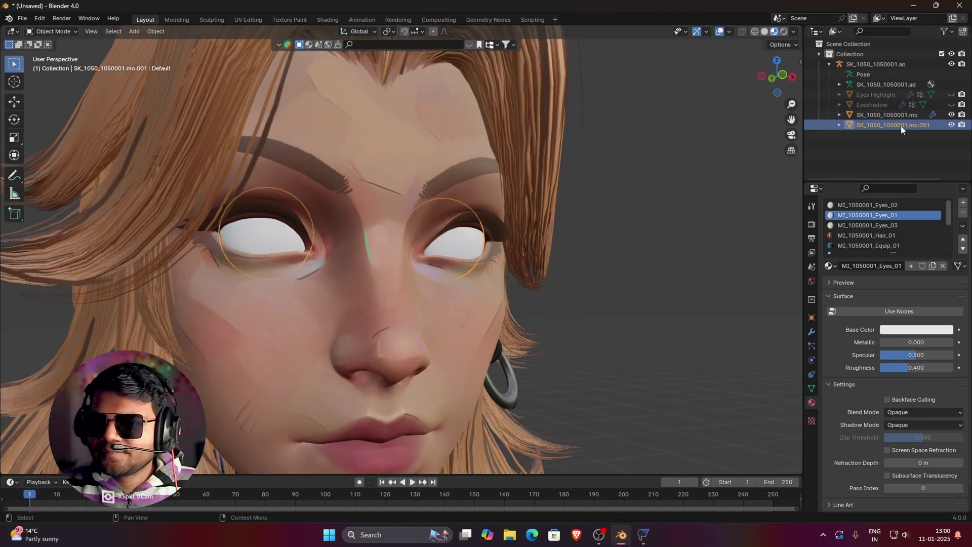
key(BackSpace)
text(Eye)
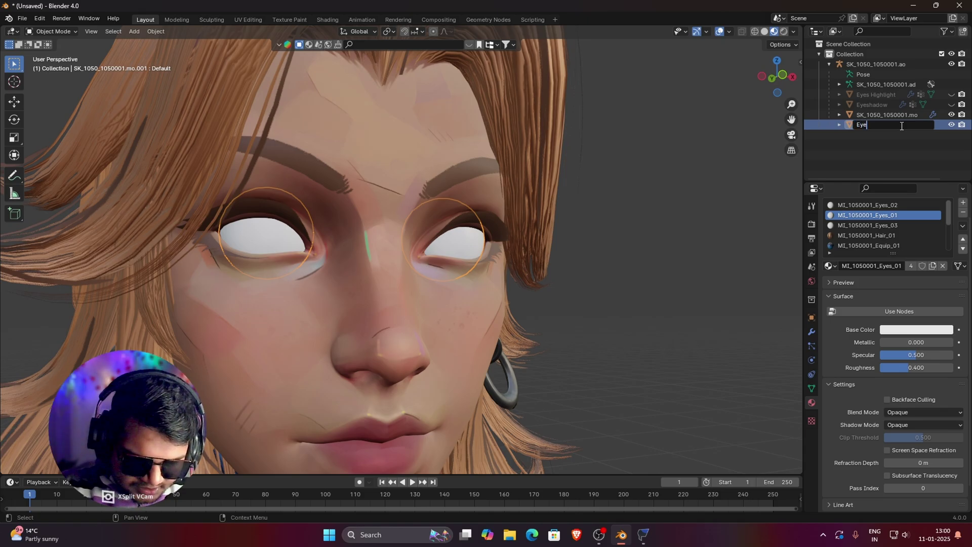
text(ball)
key(Return)
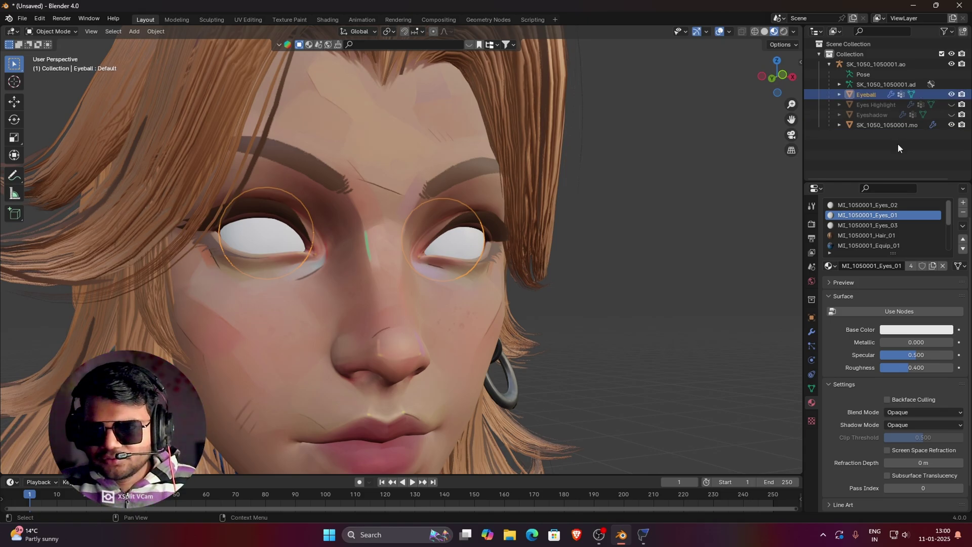
middle_drag(456, 268, 376, 271)
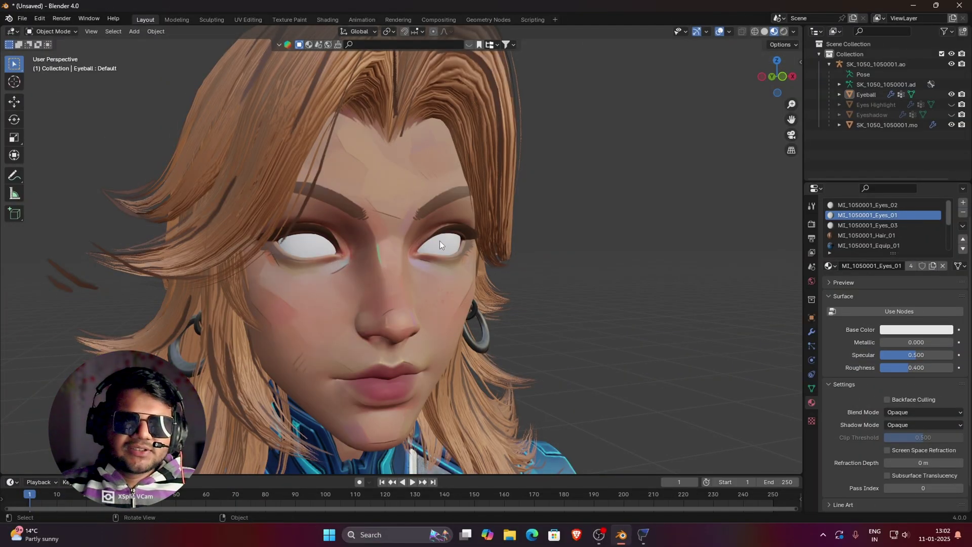
Select the Eyeball object, switch to the Shading workspace, and show the object's material slots.
click(439, 241)
click(328, 19)
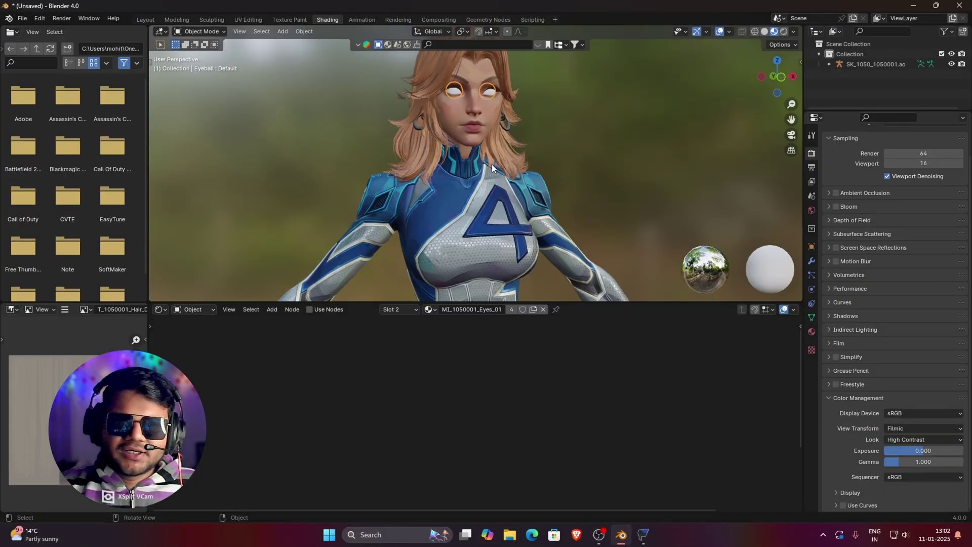
scroll(493, 169, up, 4)
drag(791, 120, 800, 288)
scroll(532, 178, up, 3)
middle_drag(530, 188, 528, 183)
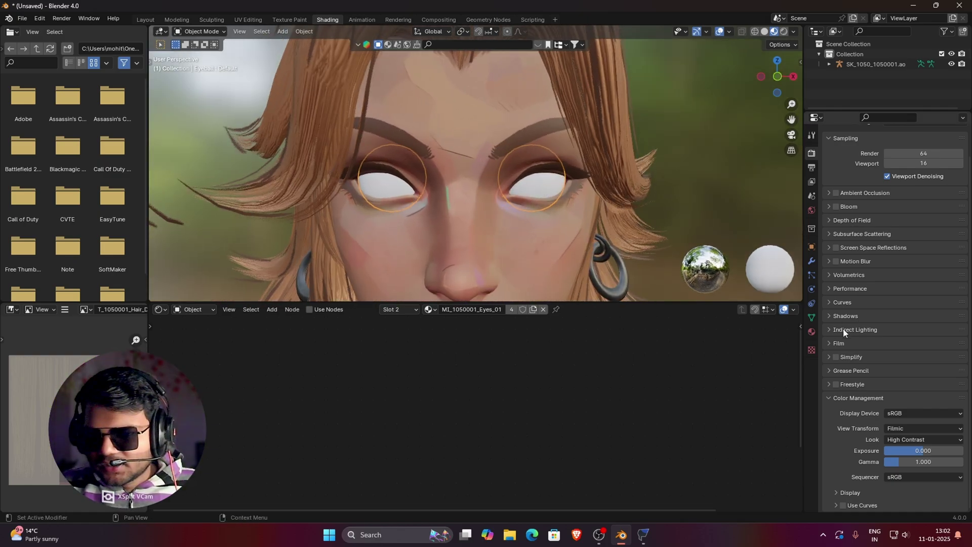
click(812, 331)
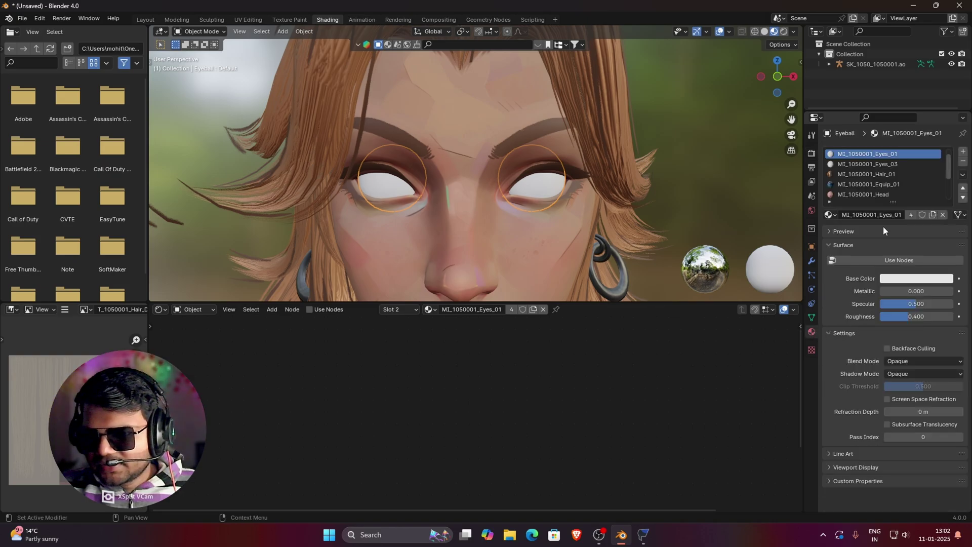
scroll(898, 169, up, 1)
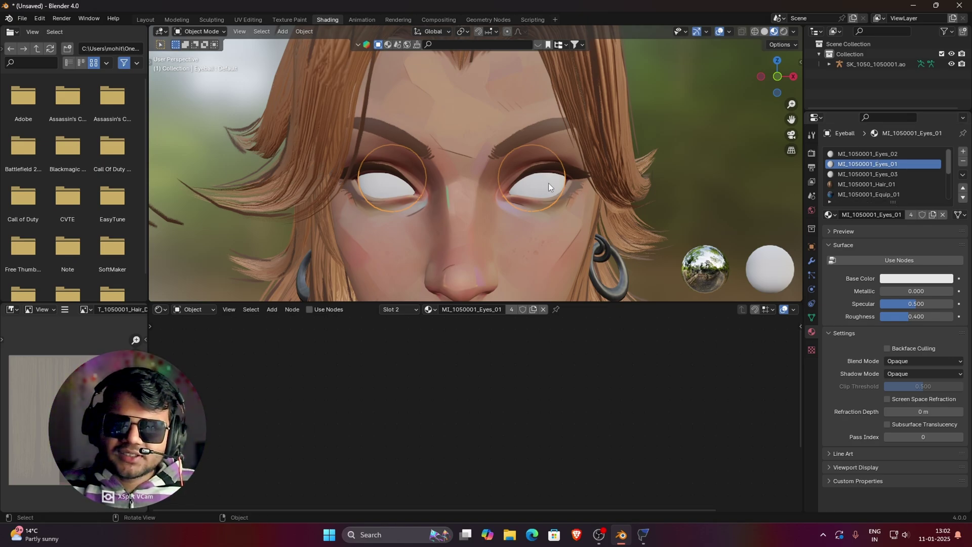
Enable nodes for the MI_1050001_Eyes_03 material and set its base color to bright green.
click(897, 173)
click(309, 309)
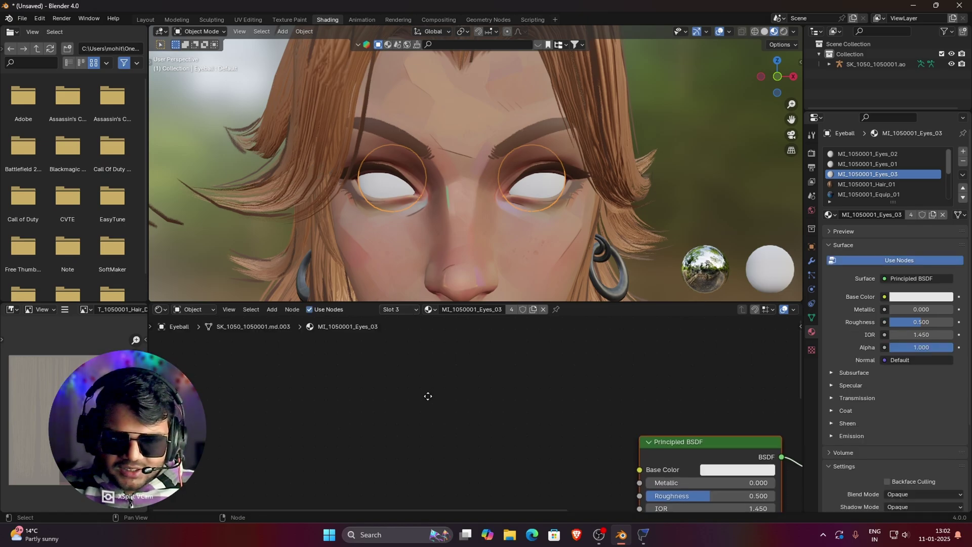
click(596, 432)
drag(616, 304, 572, 276)
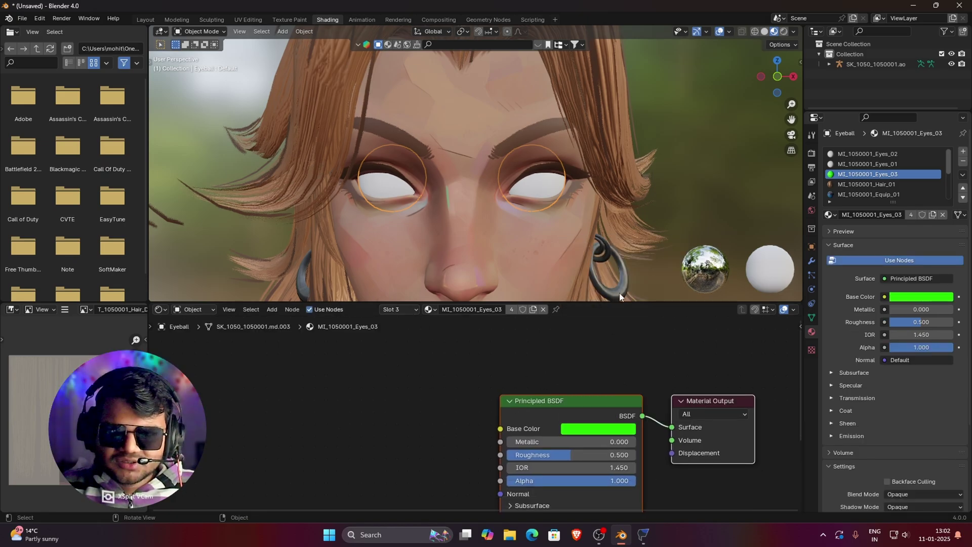
Enable nodes for the MI_1050001_Eyes_02 material and set its base color to light yellow-green.
click(899, 154)
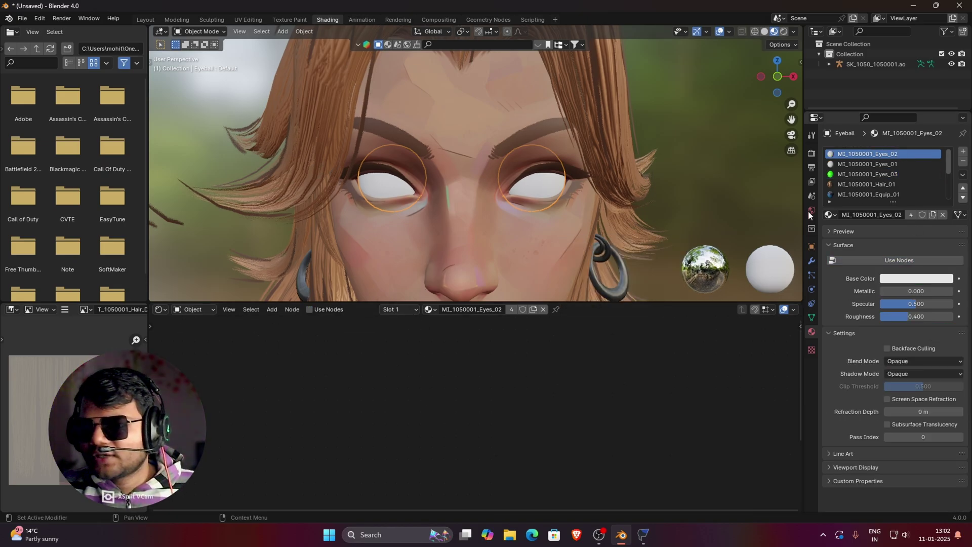
click(307, 309)
click(606, 429)
drag(627, 281, 584, 306)
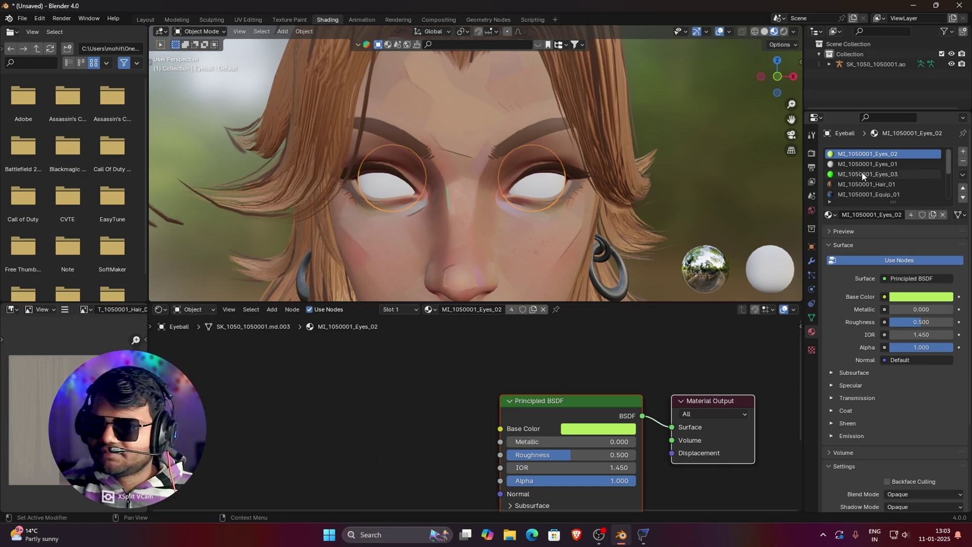
Enable nodes for the MI_1050001_Eyes_01 material and set its base color to bright yellow-green.
click(898, 163)
click(324, 310)
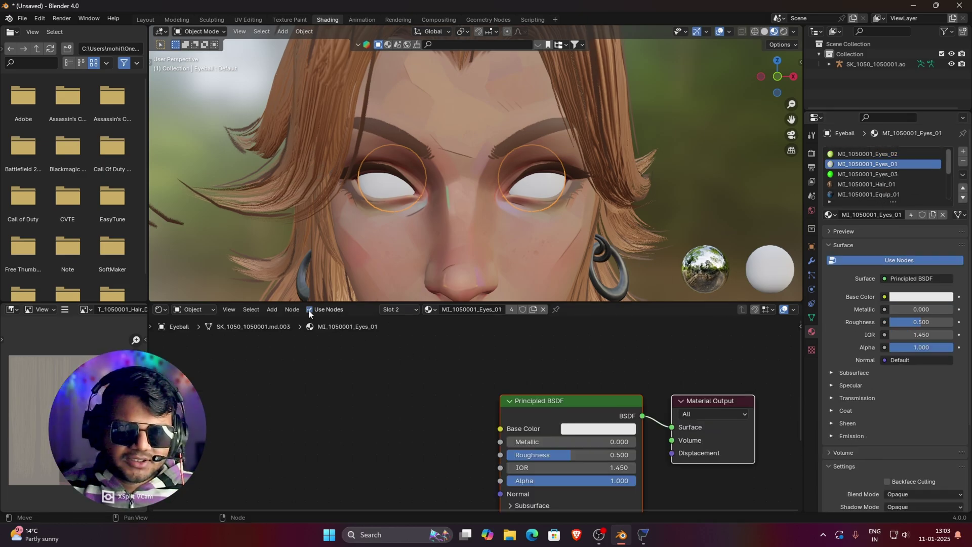
click(608, 429)
click(581, 279)
drag(581, 279, 568, 290)
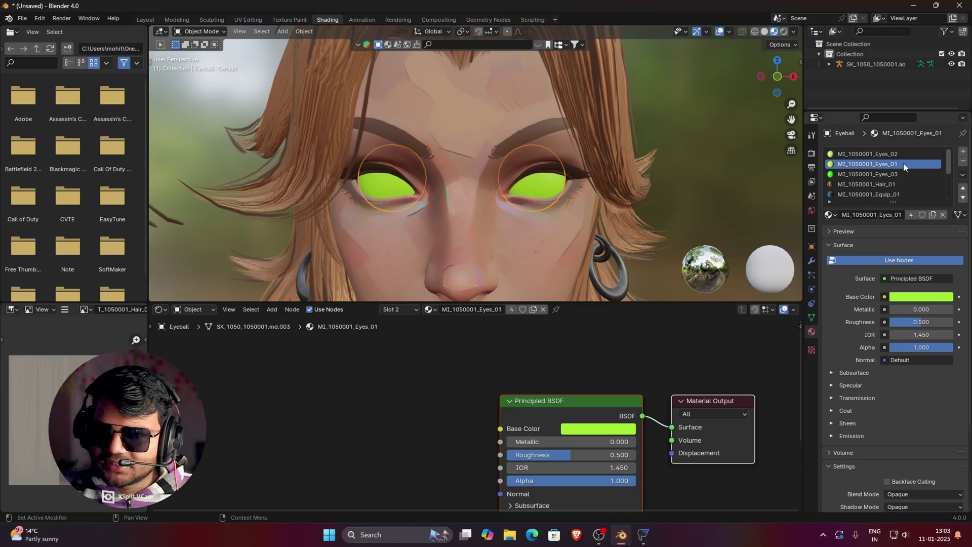
mouse_move(547, 193)
middle_down()
mouse_move(559, 195)
mouse_move(527, 169)
mouse_move(552, 211)
middle_up()
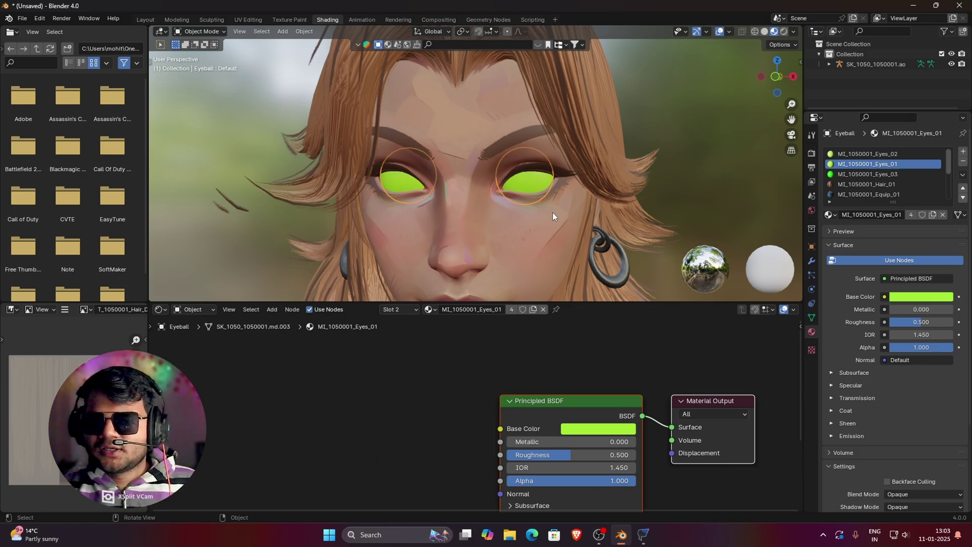
Append the MI_1031001_Eyes_01 material from Eyes Material.blend on the Desktop.
click(21, 19)
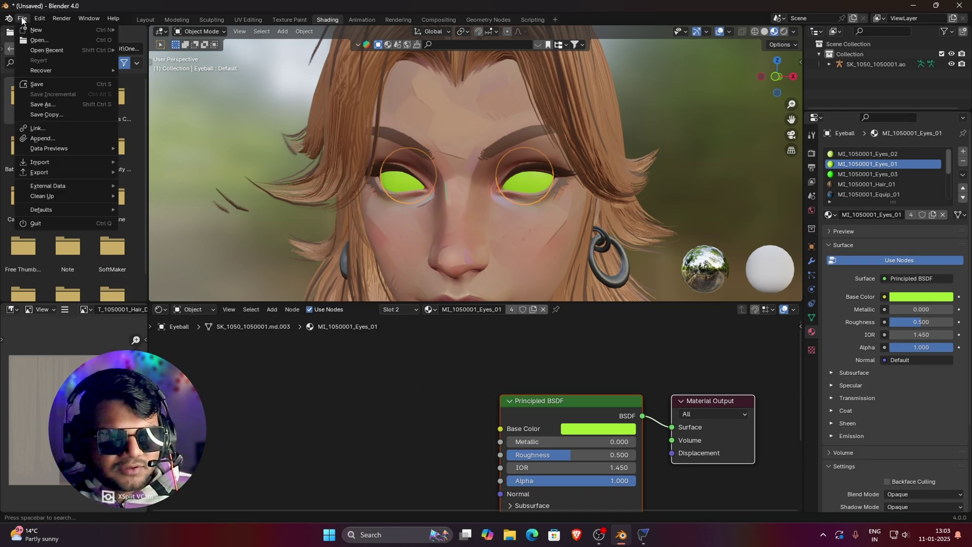
click(59, 133)
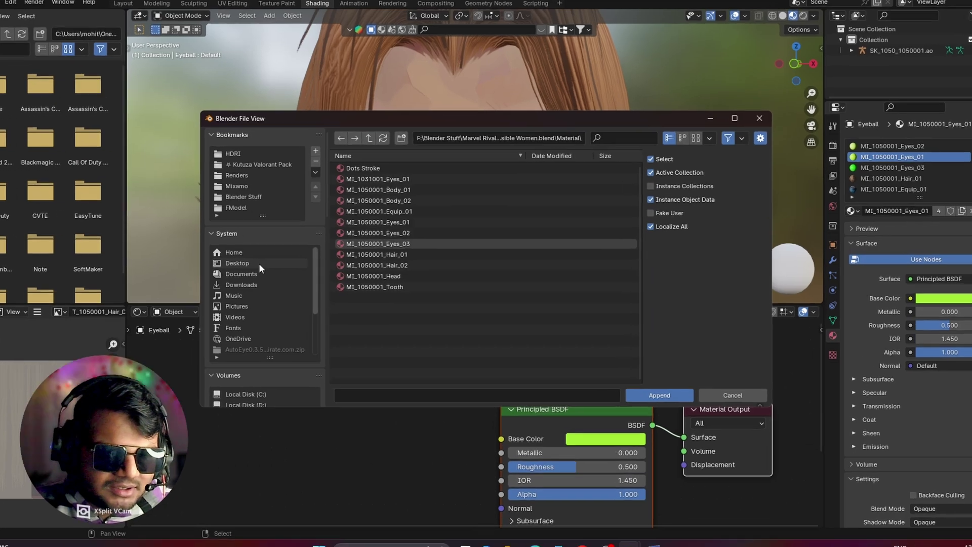
click(252, 263)
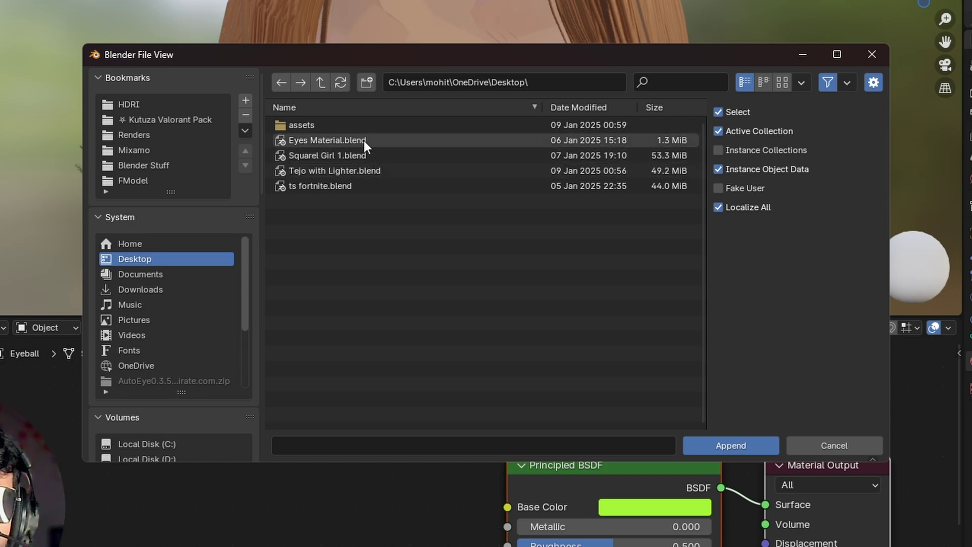
double_click(364, 141)
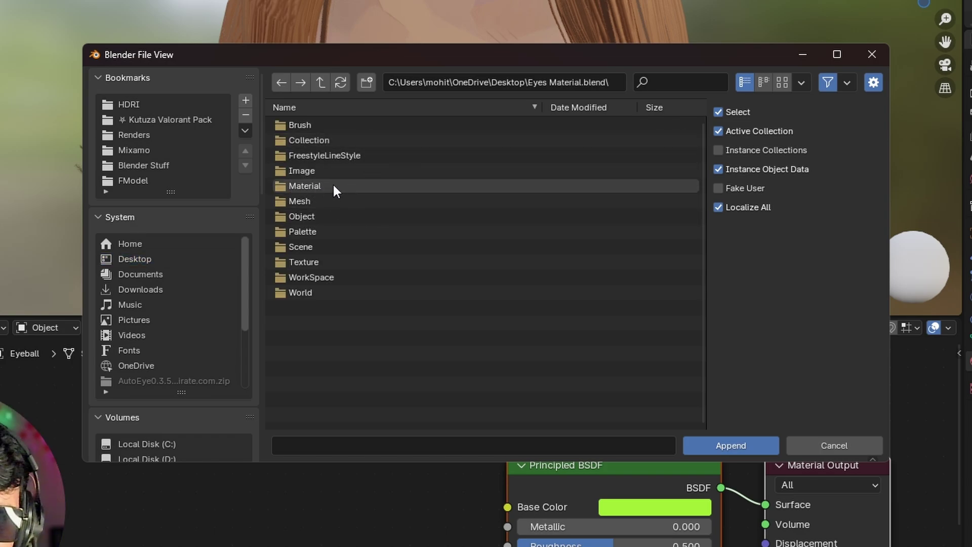
double_click(351, 189)
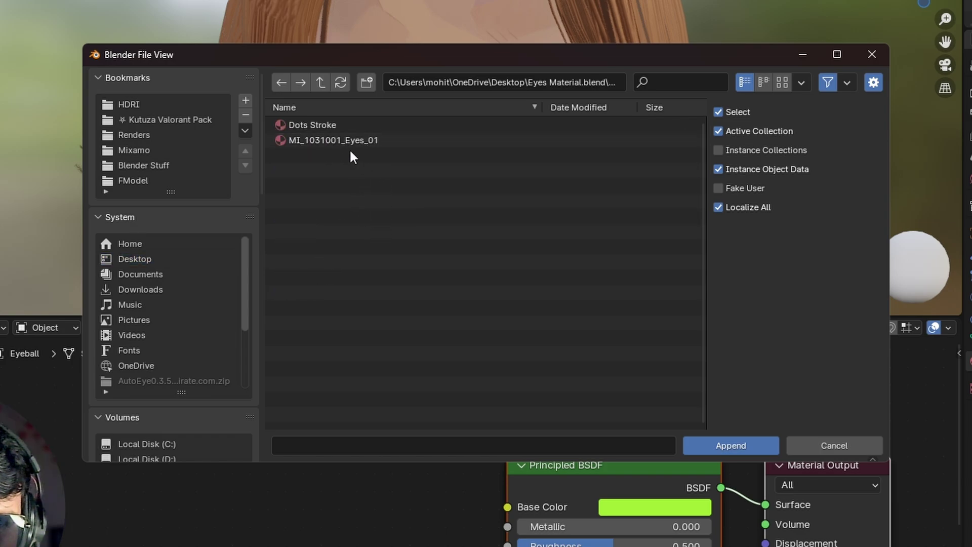
click(383, 139)
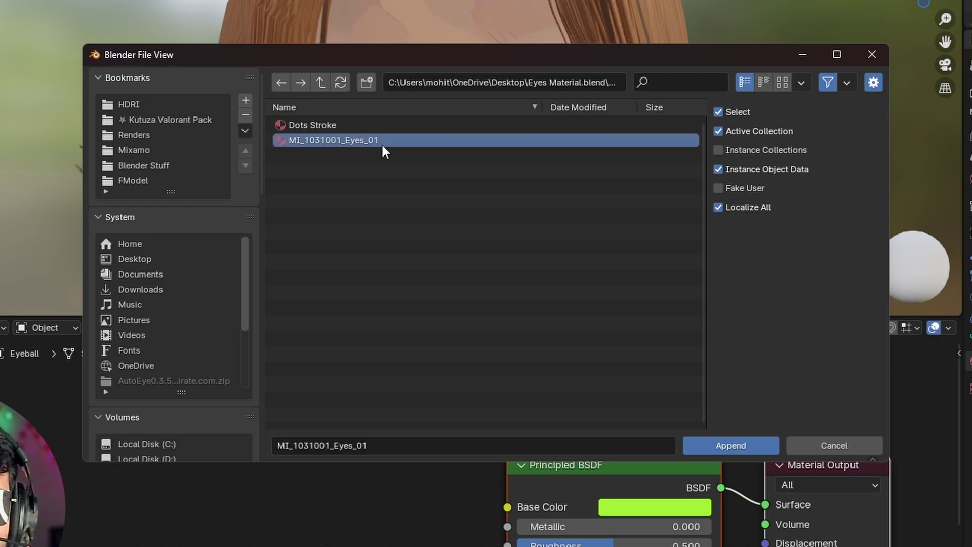
click(739, 442)
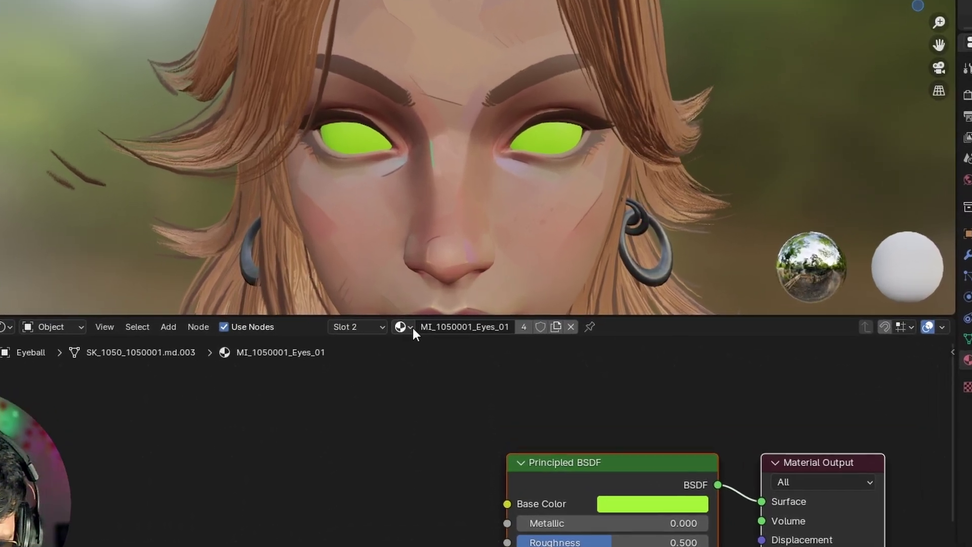
Replace the MI_1050001_Eyes_01 material in the Eyeball's second slot with the appended MI_1031001_Eyes_01.
click(429, 309)
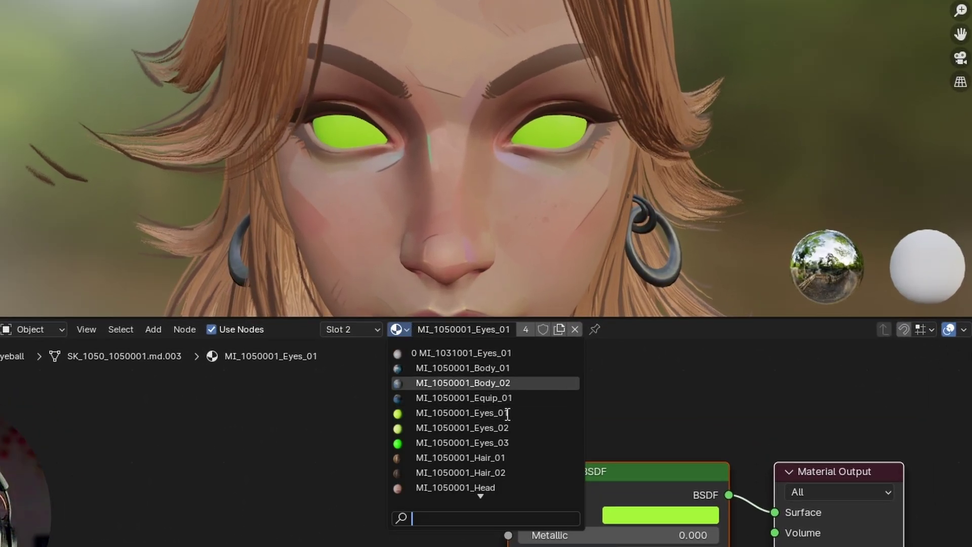
scroll(507, 414, up, 2)
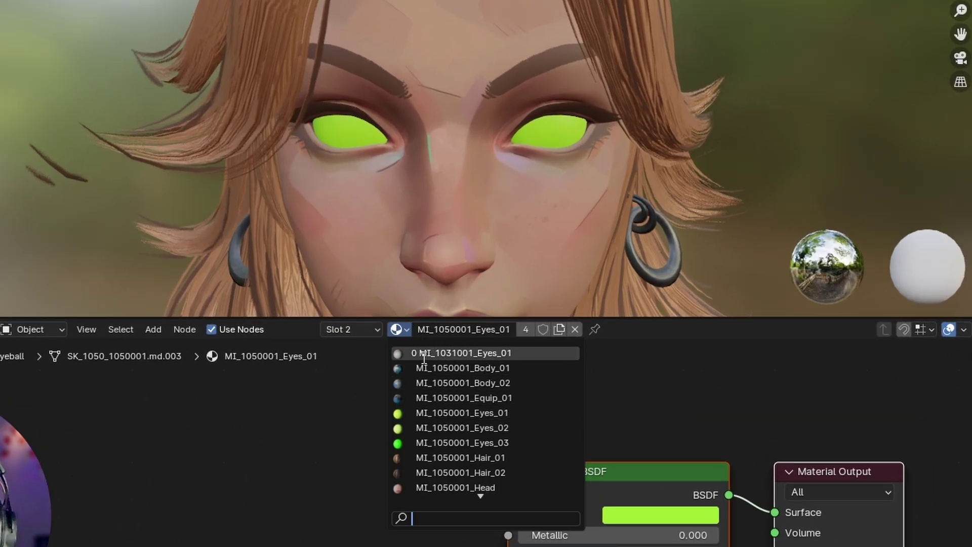
click(490, 354)
Examine the appended eye material's node tree, including the UV Map node and the T_1038001_Eyes_01_D.png texture.
middle_drag(447, 436, 579, 399)
scroll(608, 451, down, 4)
scroll(637, 499, up, 1)
middle_drag(637, 498, 582, 401)
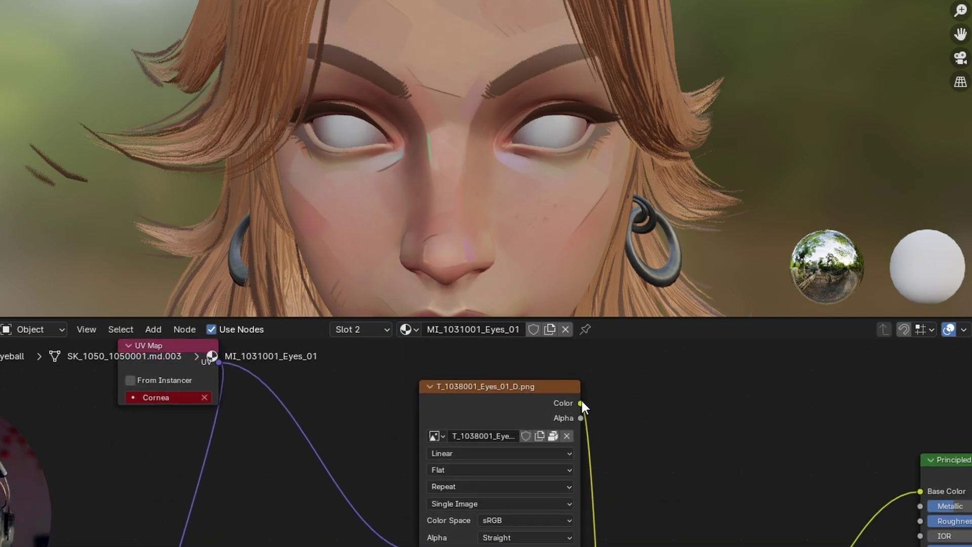
scroll(643, 453, down, 4)
scroll(649, 458, up, 3)
middle_drag(662, 469, 685, 511)
scroll(223, 437, up, 2)
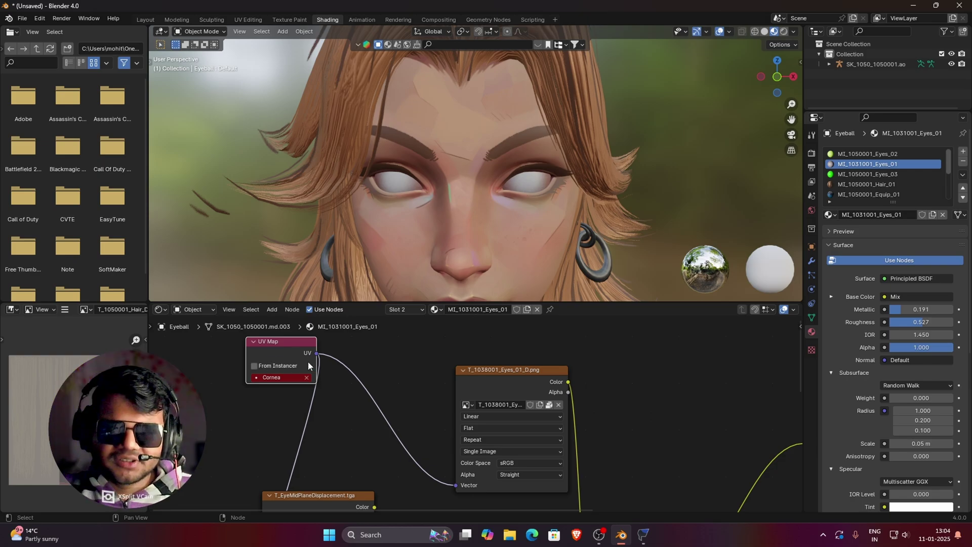
Select the Eyeball object and delete its EXTRAUVS1 and EXTRAUVS0 UV maps.
middle_drag(418, 207, 423, 192)
click(402, 191)
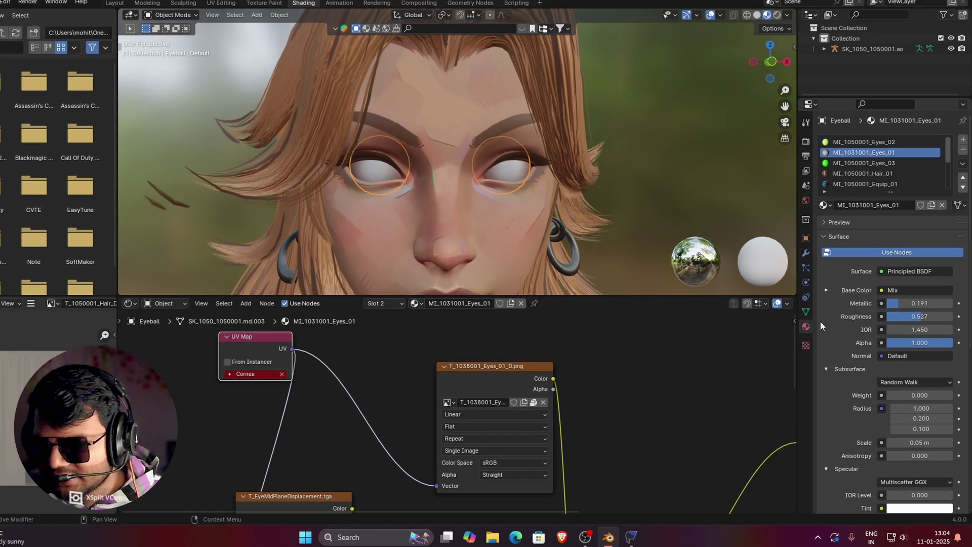
click(805, 311)
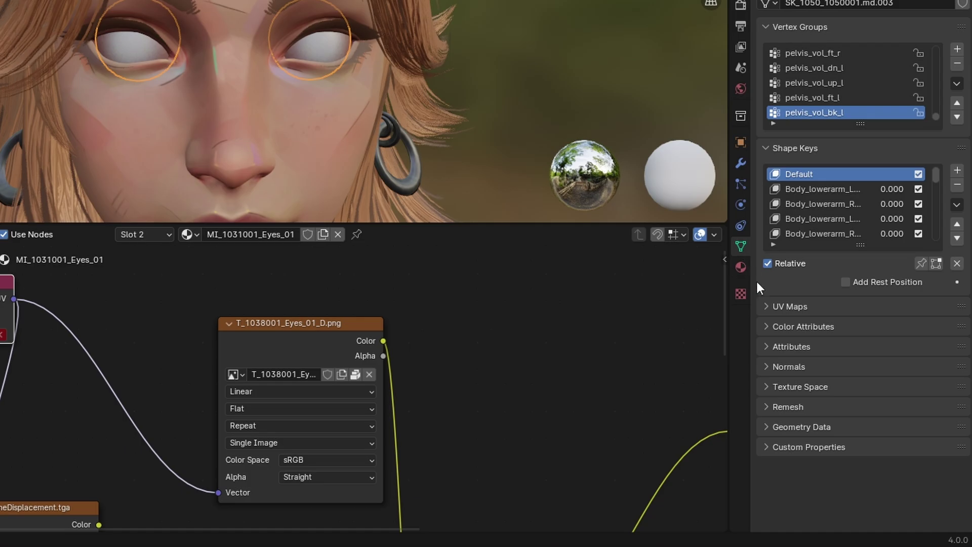
click(770, 309)
click(820, 362)
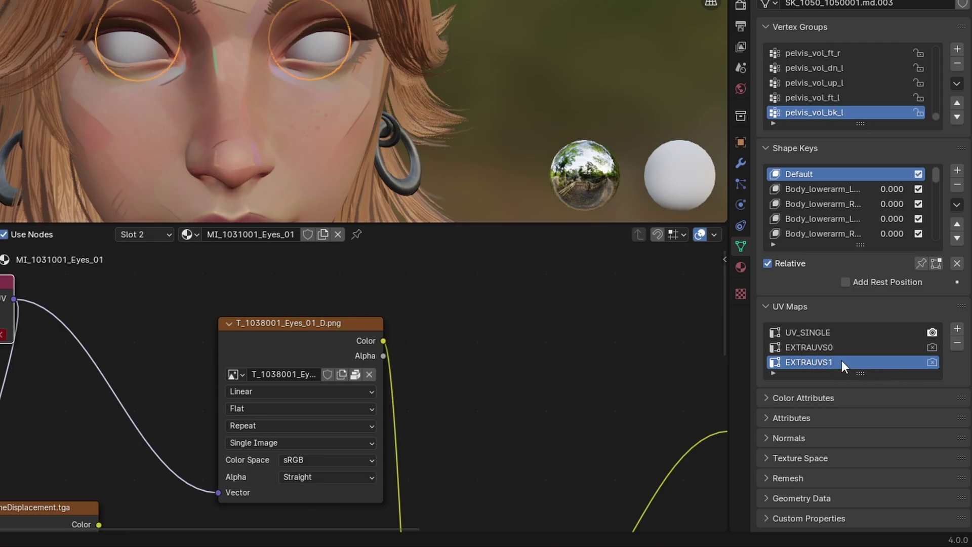
click(958, 344)
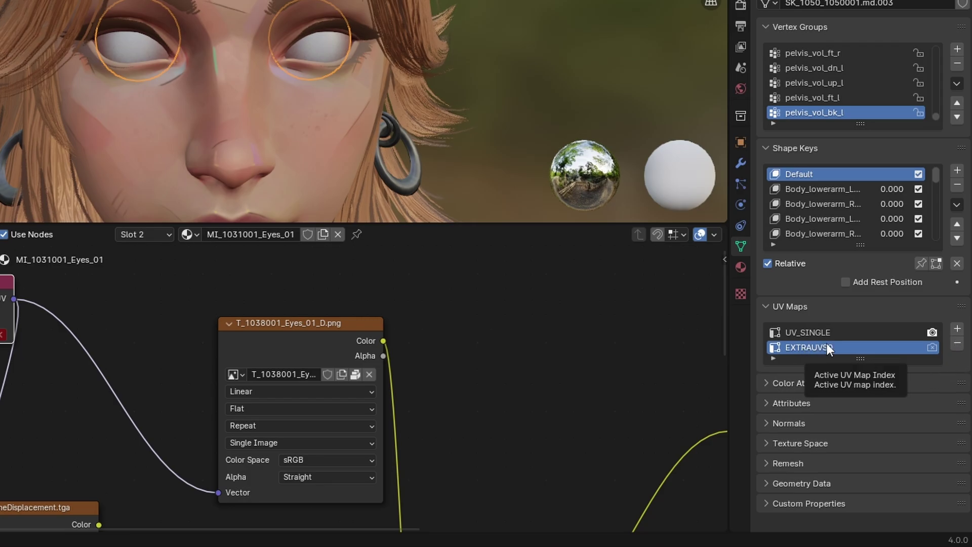
click(955, 344)
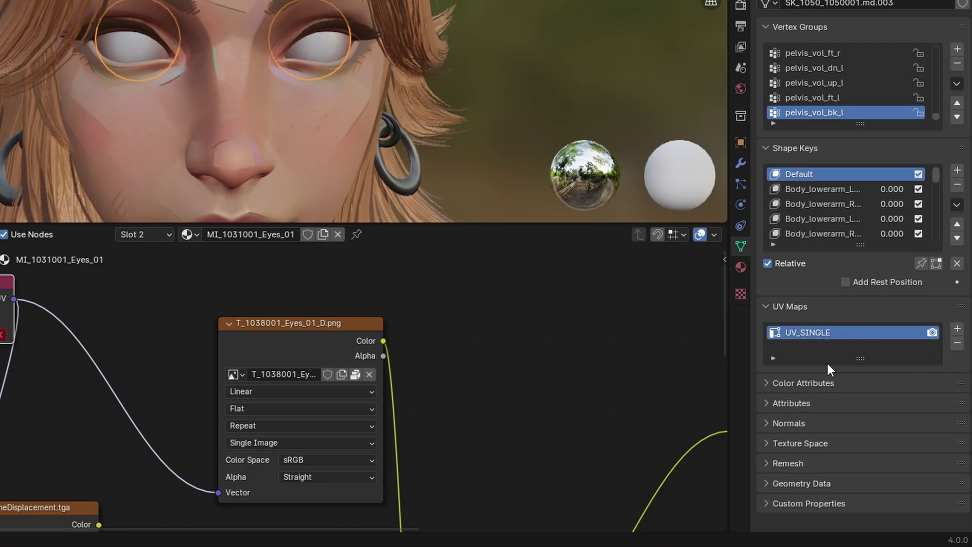
Add a new UV map to the Eyeball object and name it Cornea.
click(957, 330)
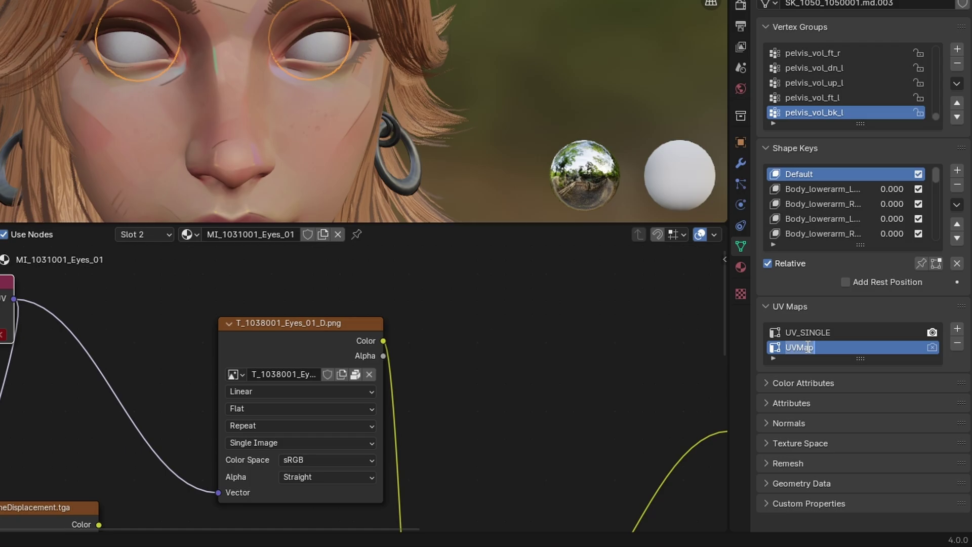
key(BackSpace)
text(Co)
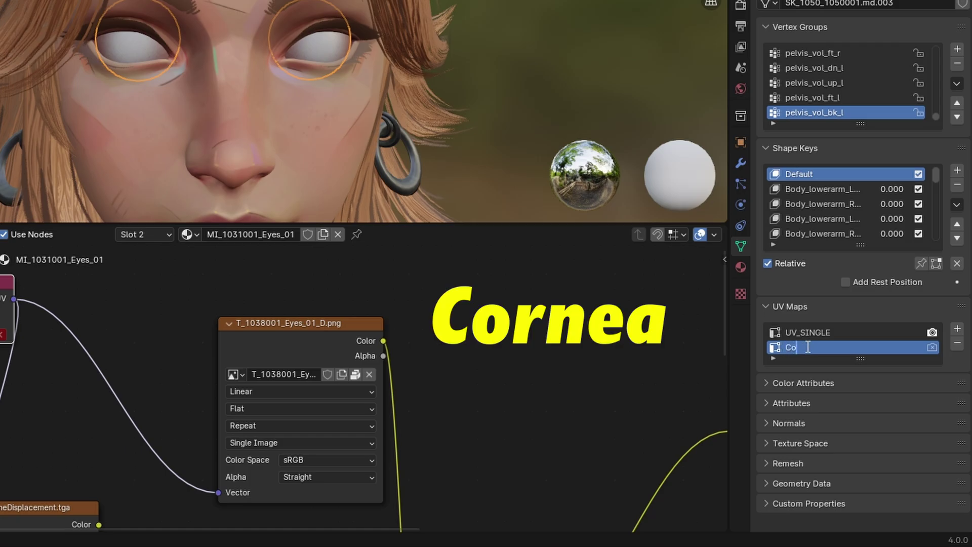
text(rnea)
key(Return)
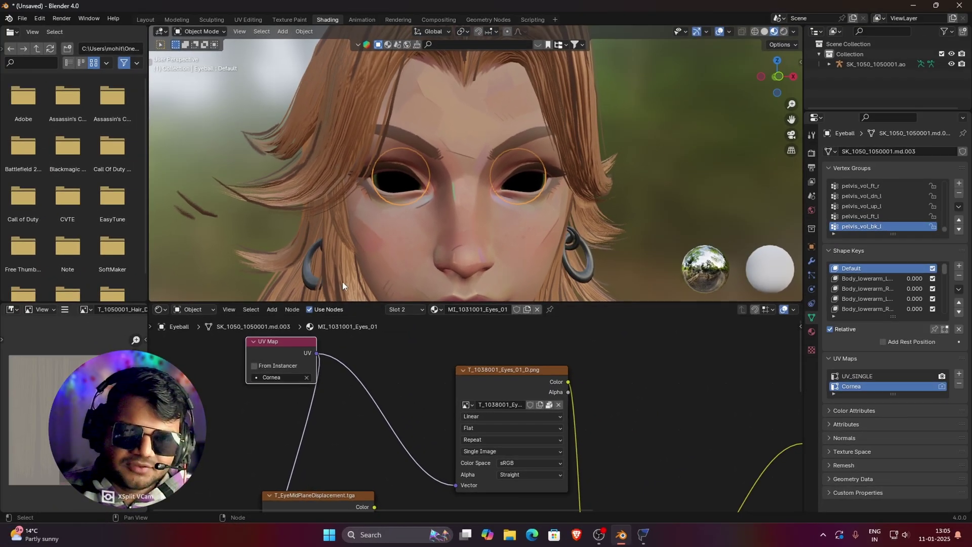
middle_drag(365, 218, 434, 78)
middle_drag(394, 169, 371, 184)
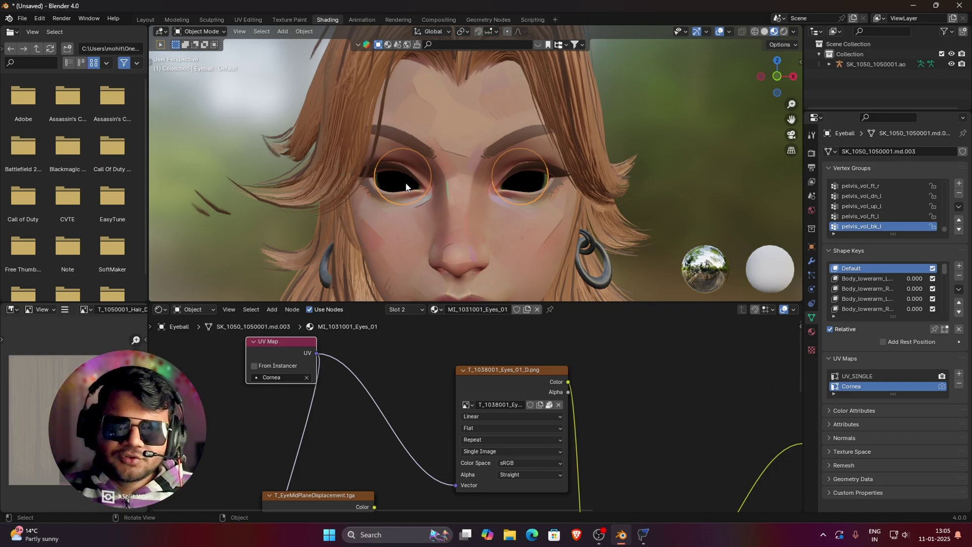
click(506, 187)
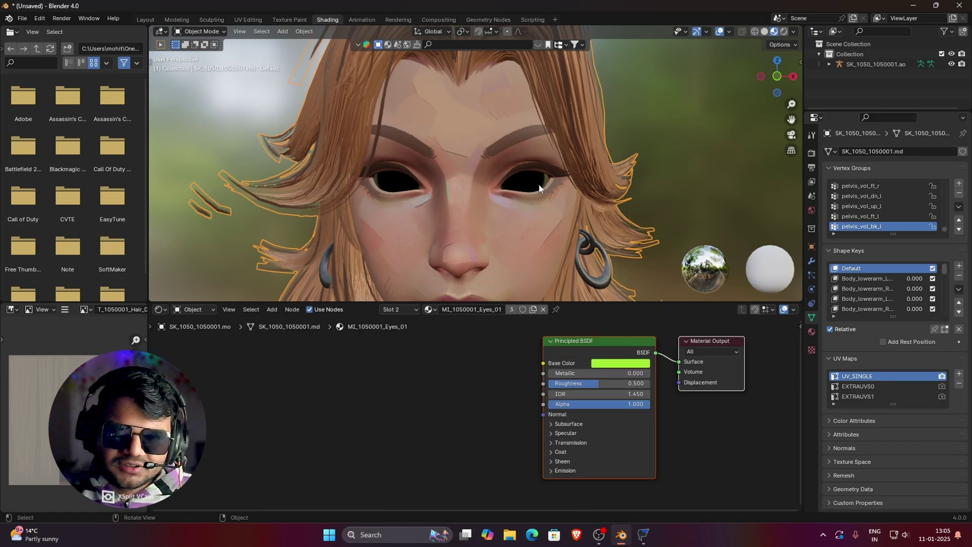
click(539, 189)
click(524, 94)
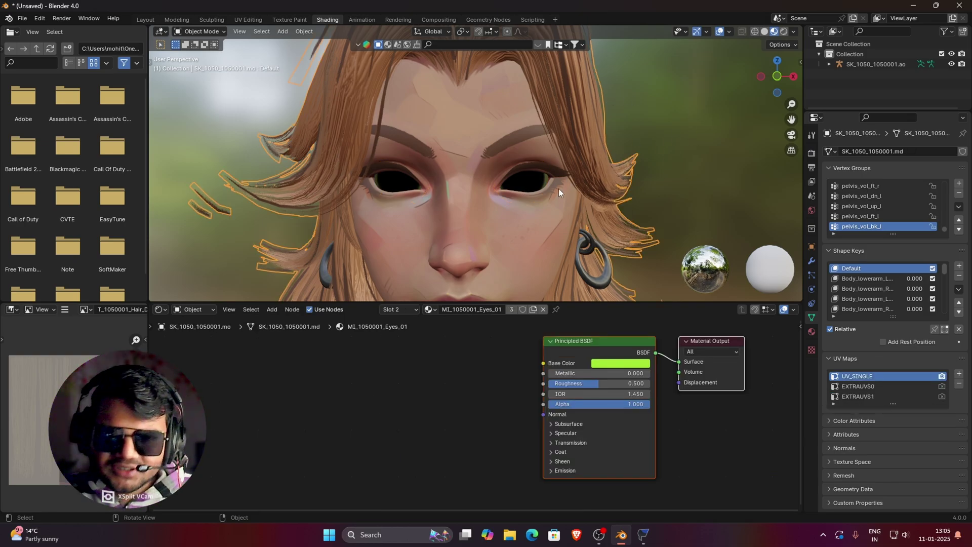
click(524, 187)
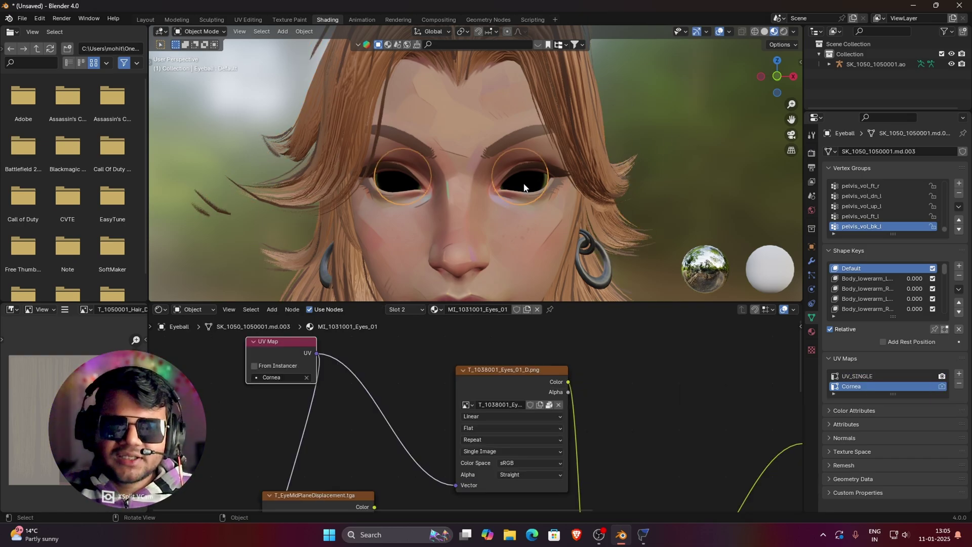
Set the extension mode of the T_1038001_Eyes_01_D.png image texture node to Clip.
middle_drag(485, 491, 470, 429)
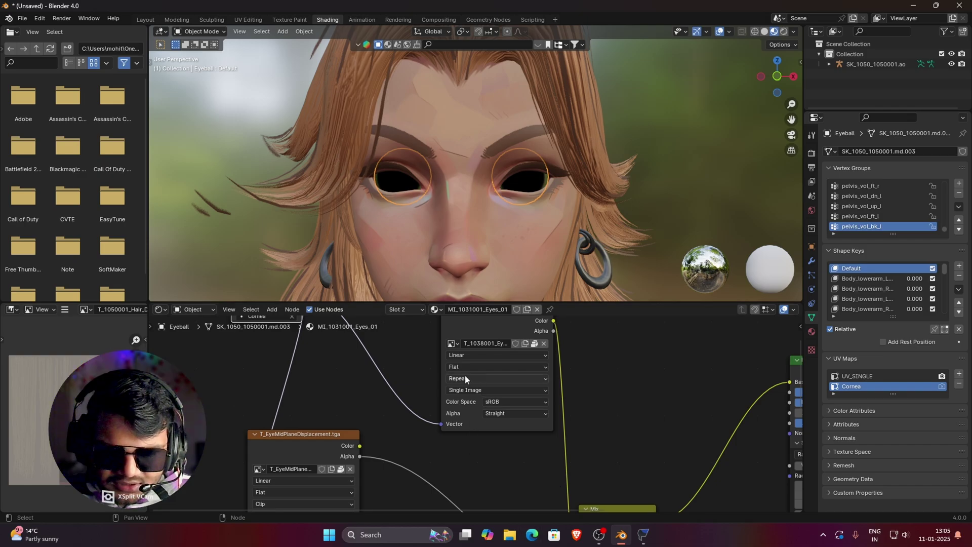
middle_drag(466, 376, 461, 397)
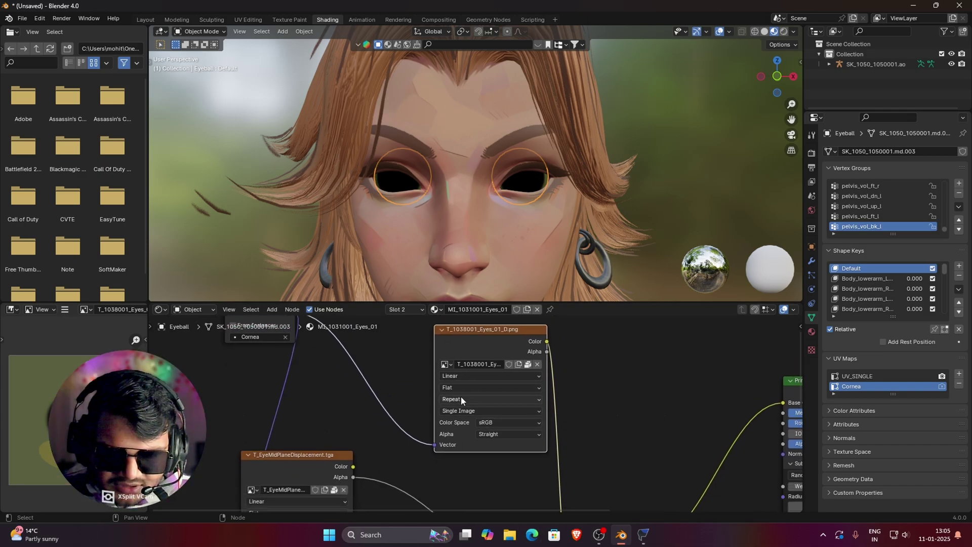
click(460, 399)
click(456, 442)
middle_drag(301, 521, 355, 432)
click(348, 433)
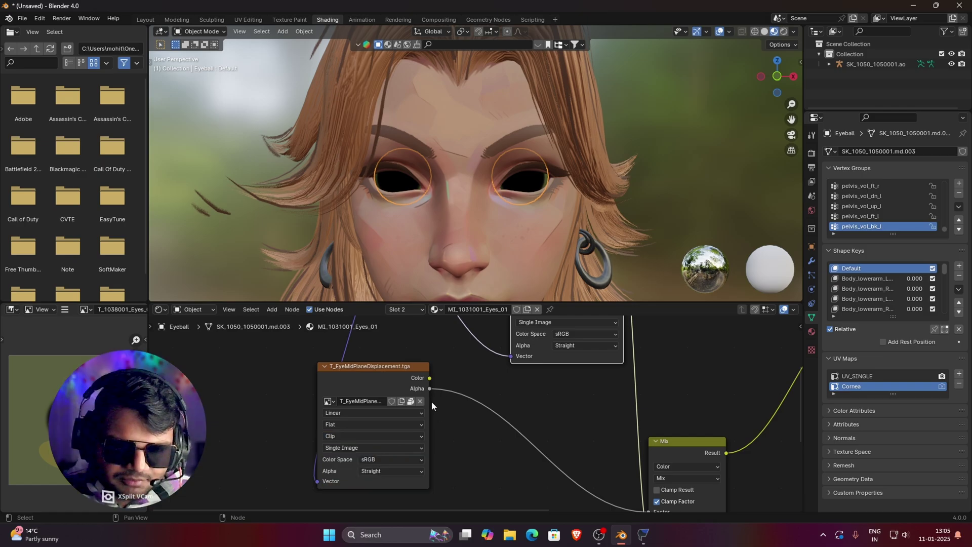
middle_drag(432, 401, 257, 438)
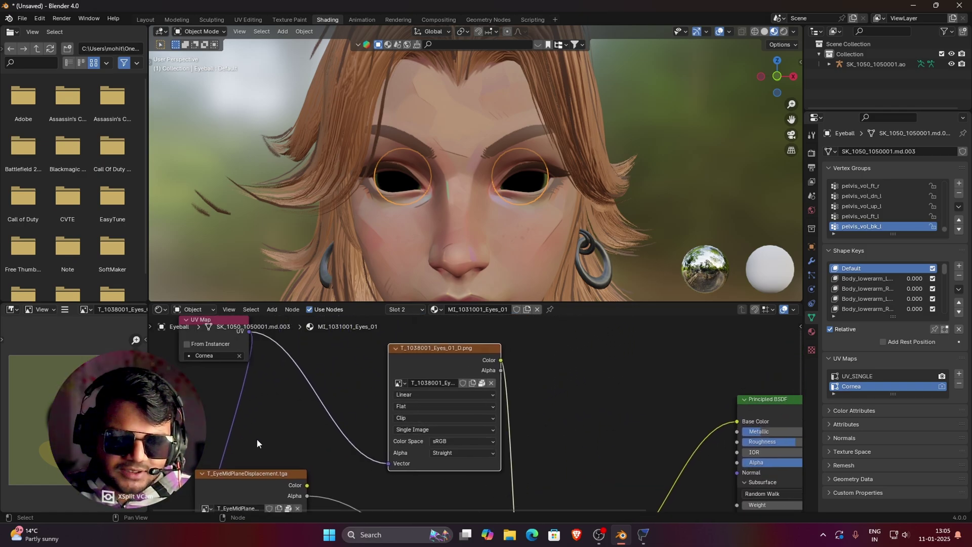
middle_drag(323, 433, 355, 403)
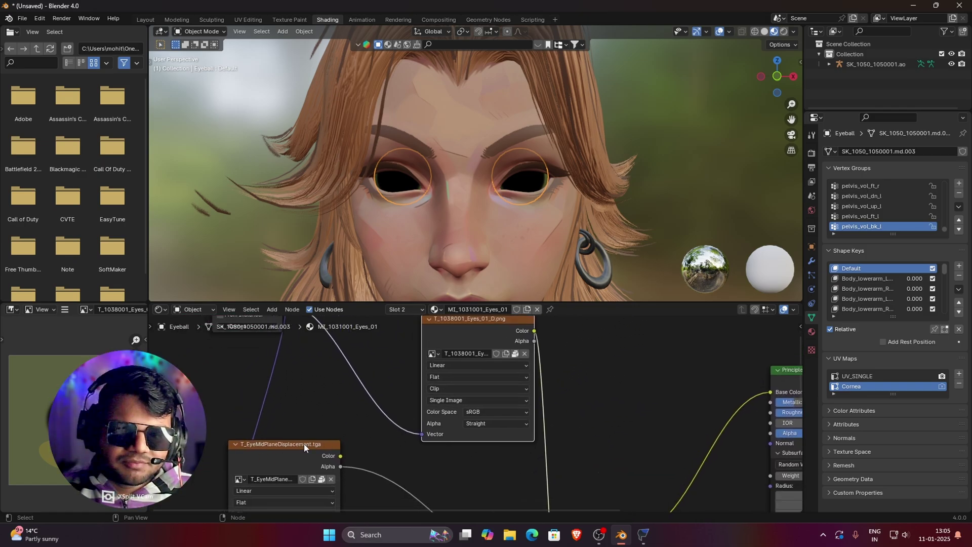
middle_drag(304, 447, 275, 511)
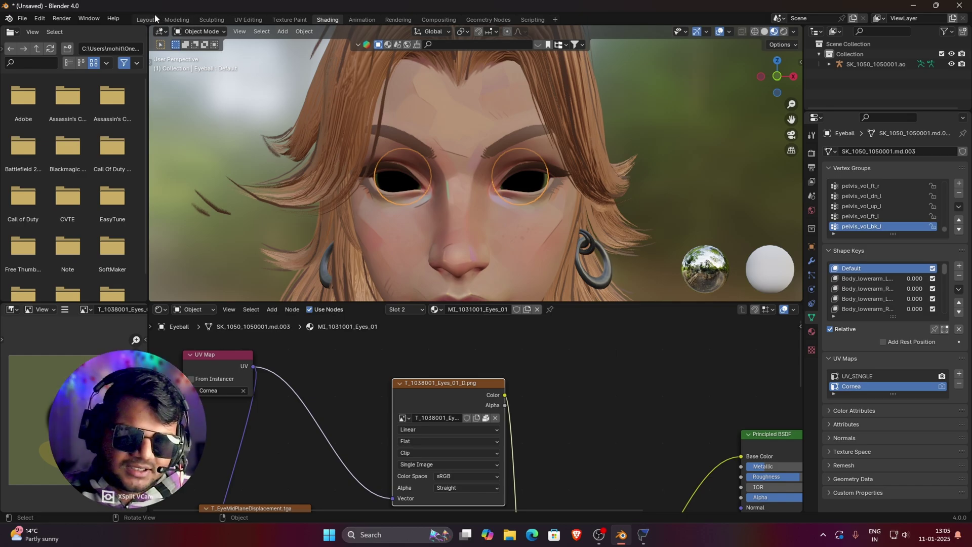
Switch to the UV Editing workspace, hide the bones in its 3D viewport and set the viewport to Material Preview shading.
click(253, 22)
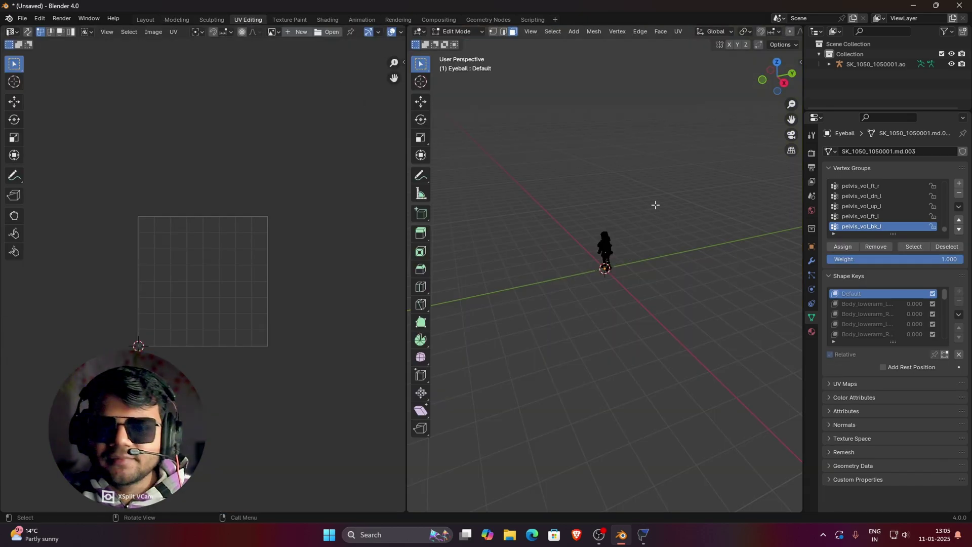
scroll(659, 211, up, 12)
middle_drag(659, 210, 716, 203)
middle_drag(771, 257, 778, 257)
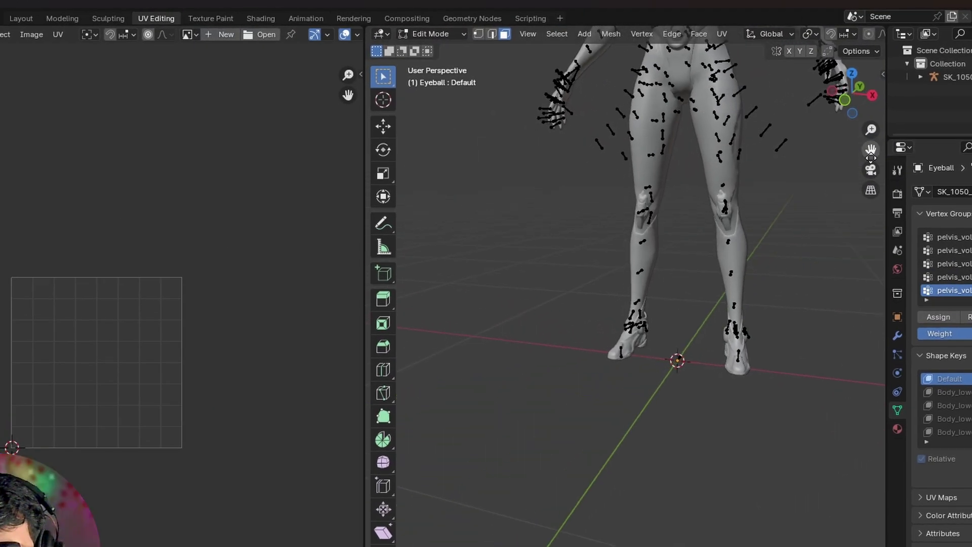
drag(871, 150, 736, 536)
scroll(837, 38, down, 3)
scroll(837, 37, down, 3)
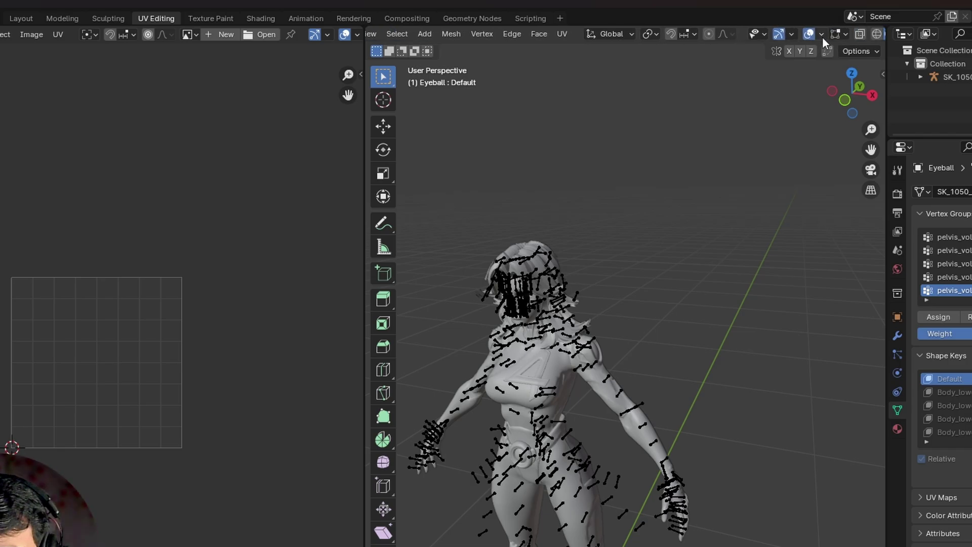
click(795, 34)
click(819, 179)
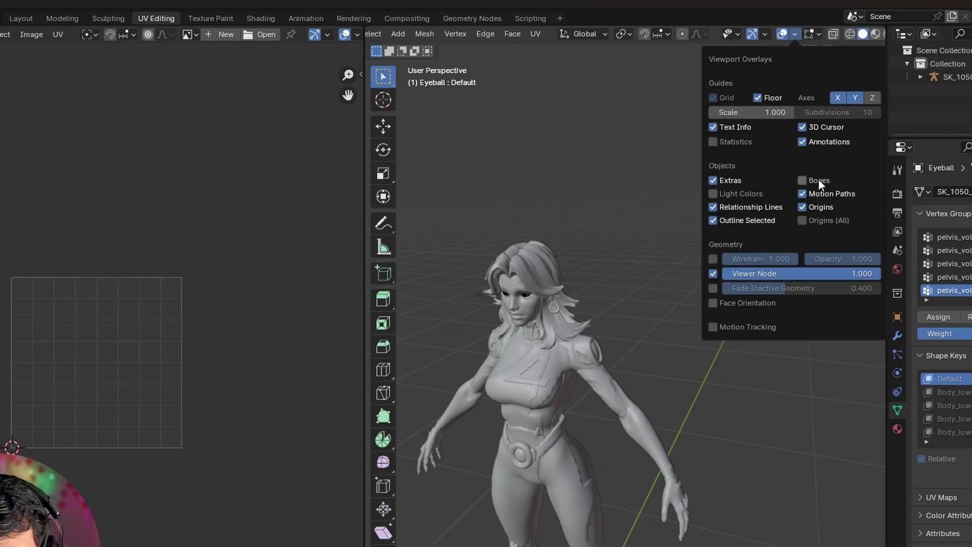
scroll(731, 156, up, 2)
click(875, 34)
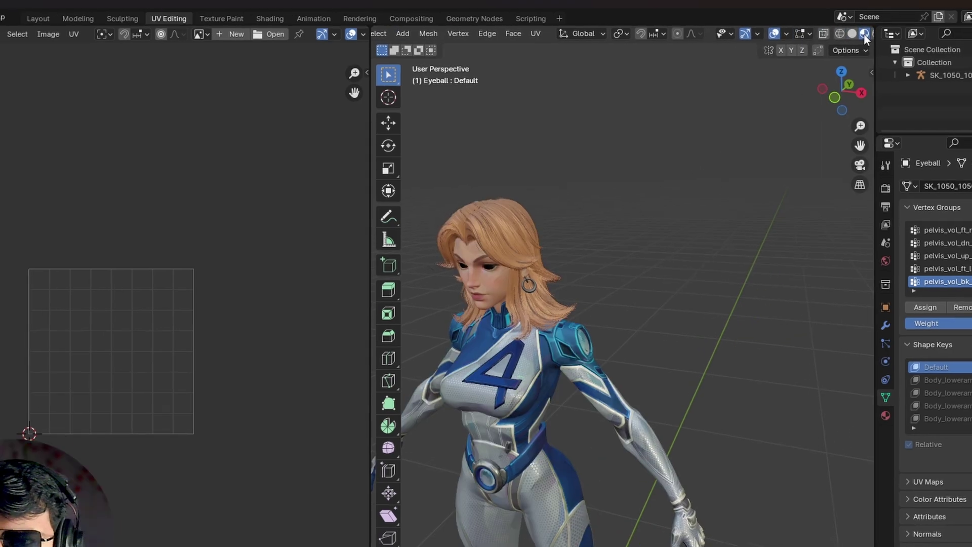
Select all faces of the Eyeball mesh so its whole UV layout is available for editing.
scroll(689, 182, up, 3)
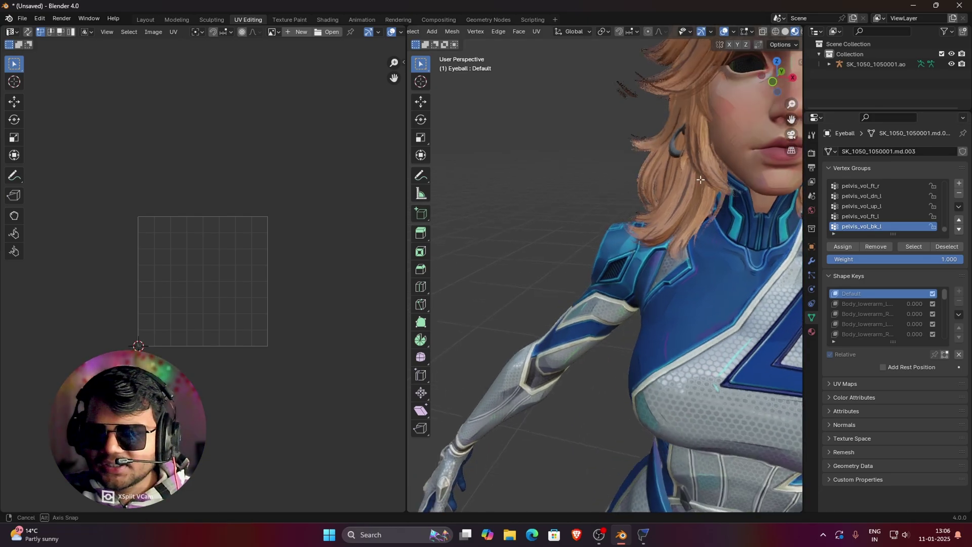
drag(789, 123, 651, 324)
scroll(572, 256, up, 4)
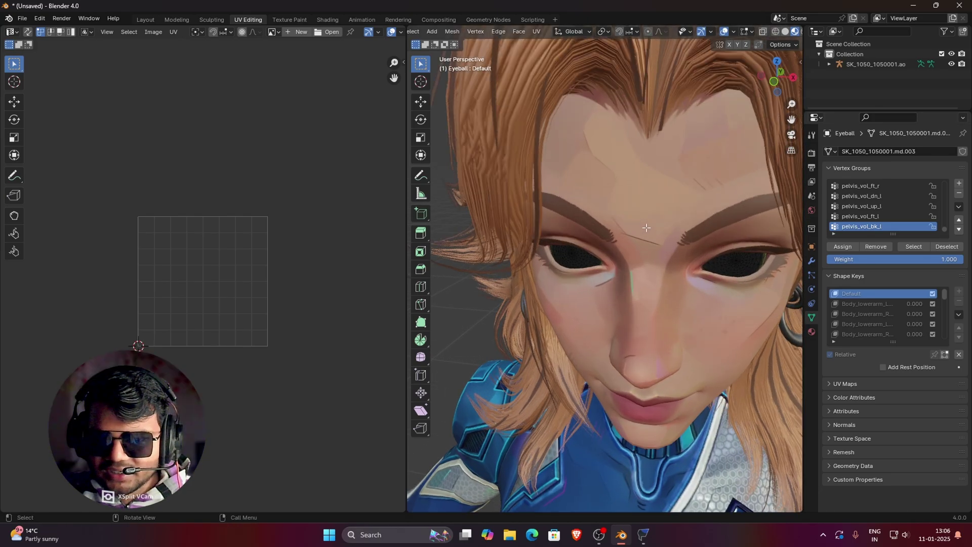
scroll(567, 268, up, 3)
scroll(603, 307, up, 1)
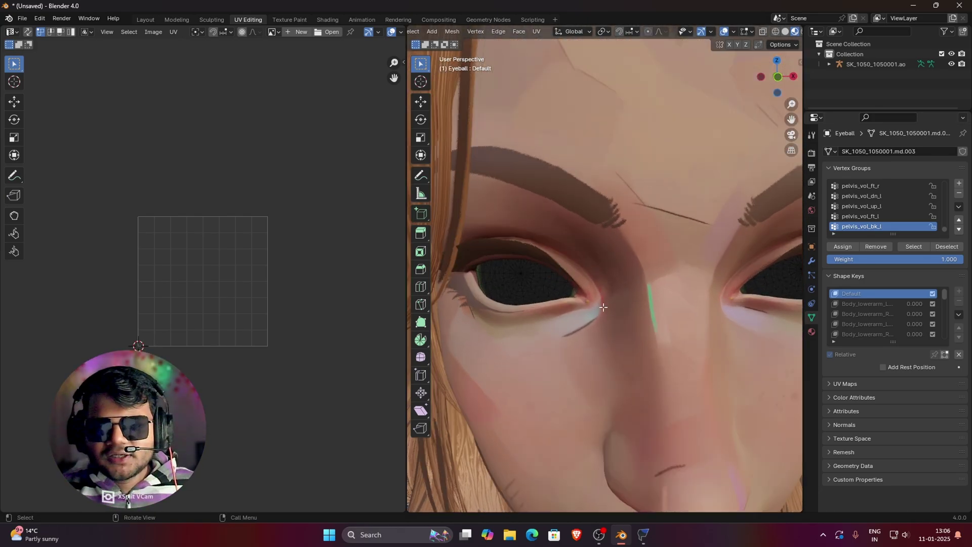
shift+middle_drag(674, 235, 706, 183)
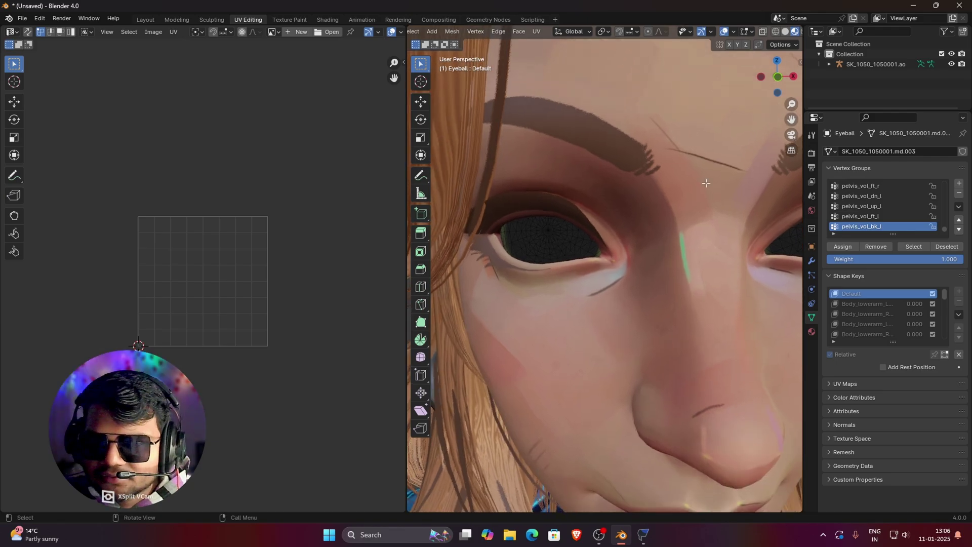
click(560, 234)
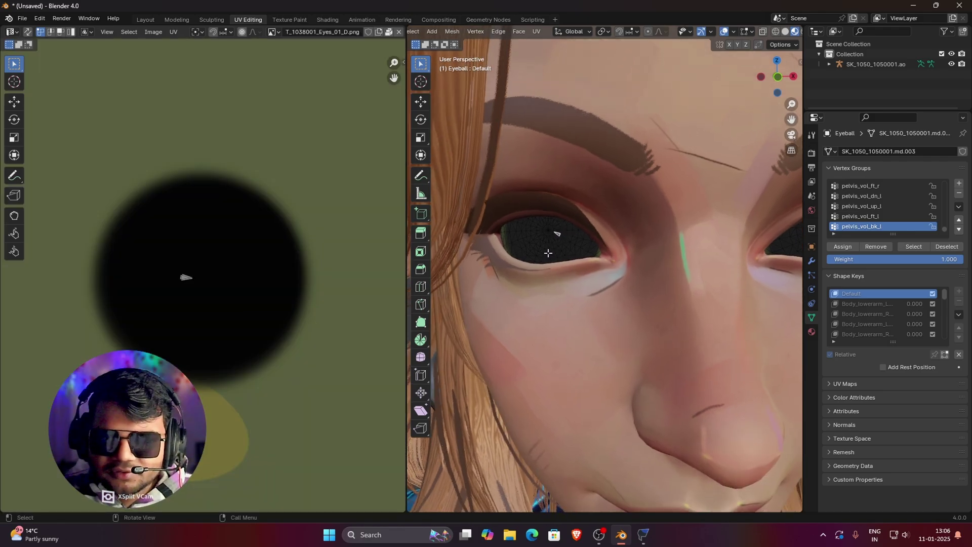
click(537, 249)
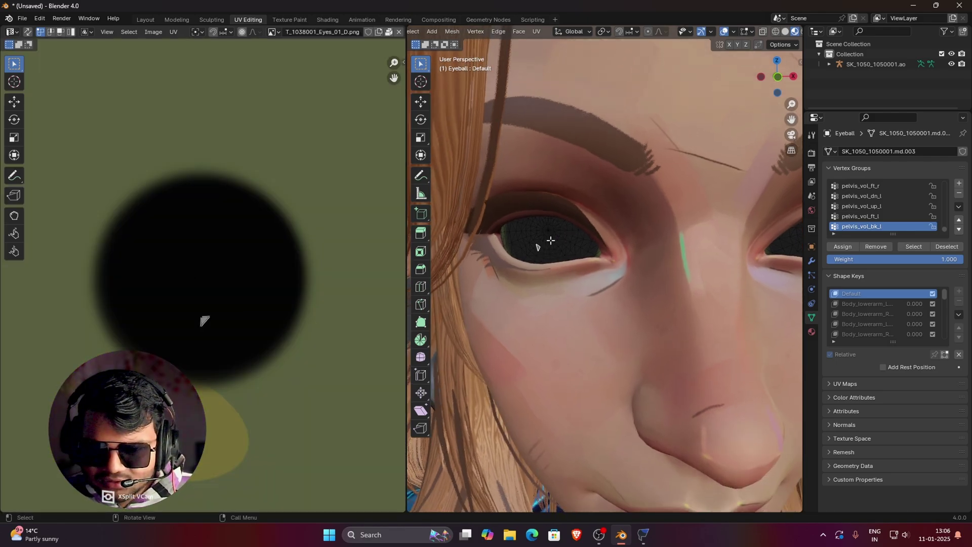
click(550, 239)
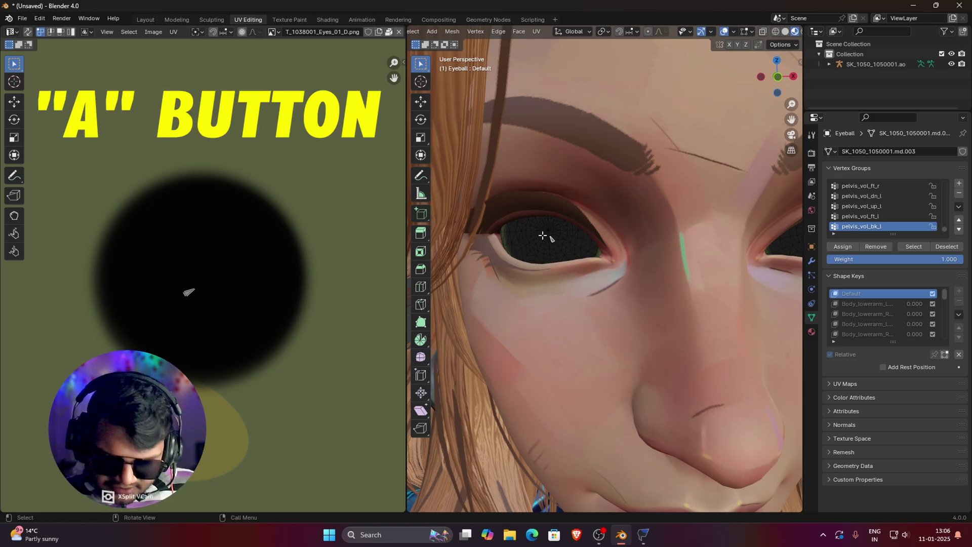
key(a)
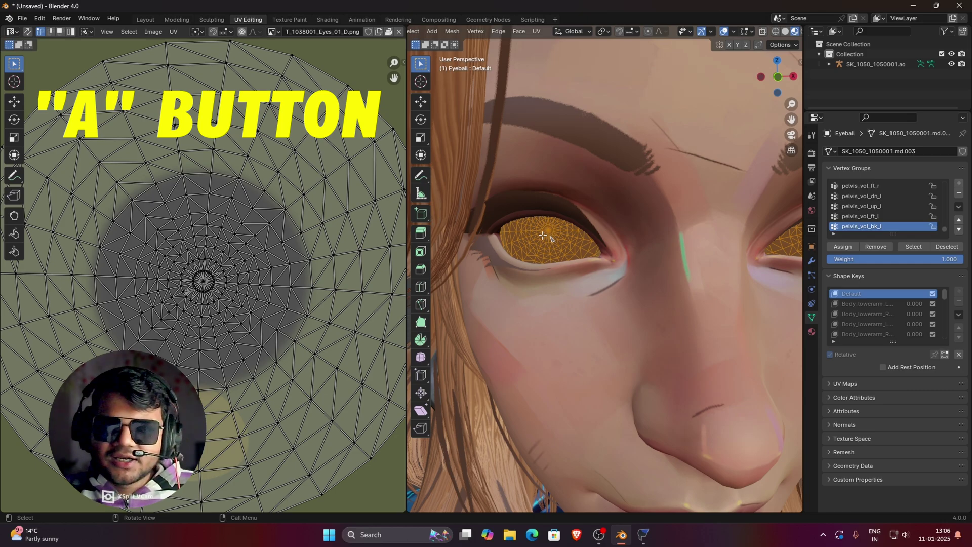
Hide the overlays in the 3D viewport around the character's face.
scroll(647, 280, down, 8)
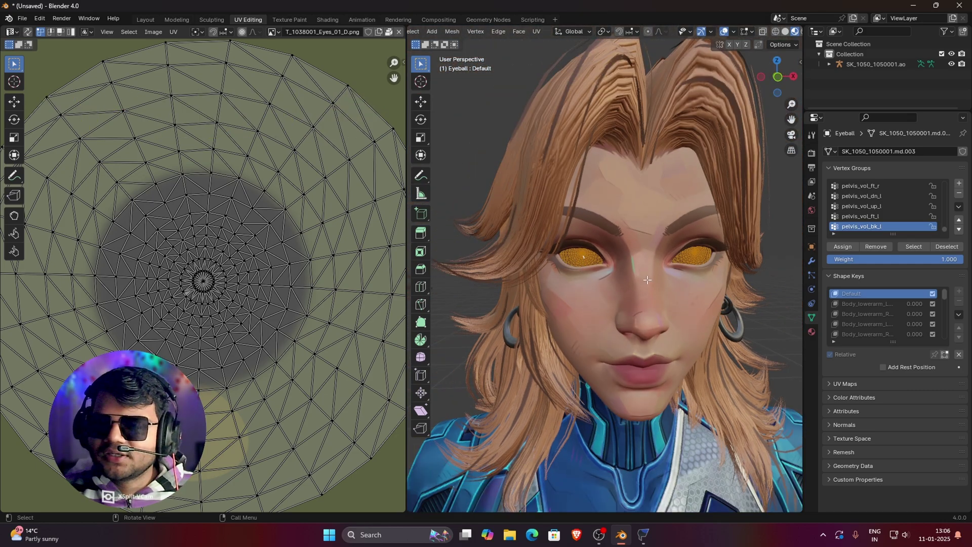
click(724, 32)
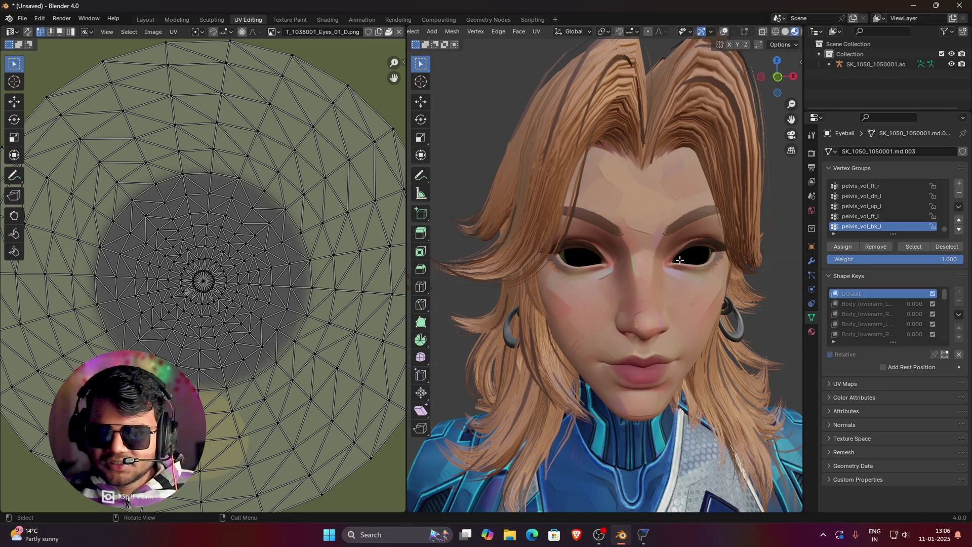
middle_drag(680, 260, 663, 258)
Select the Eyeball's entire UV layout and scale it up uniformly by about 5.29 over the eye texture.
scroll(208, 231, down, 2)
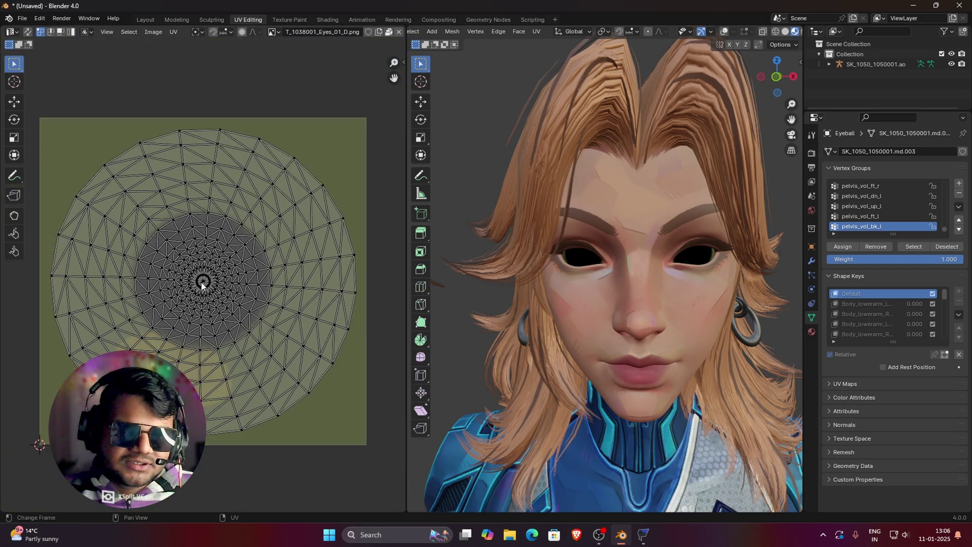
click(203, 280)
click(246, 263)
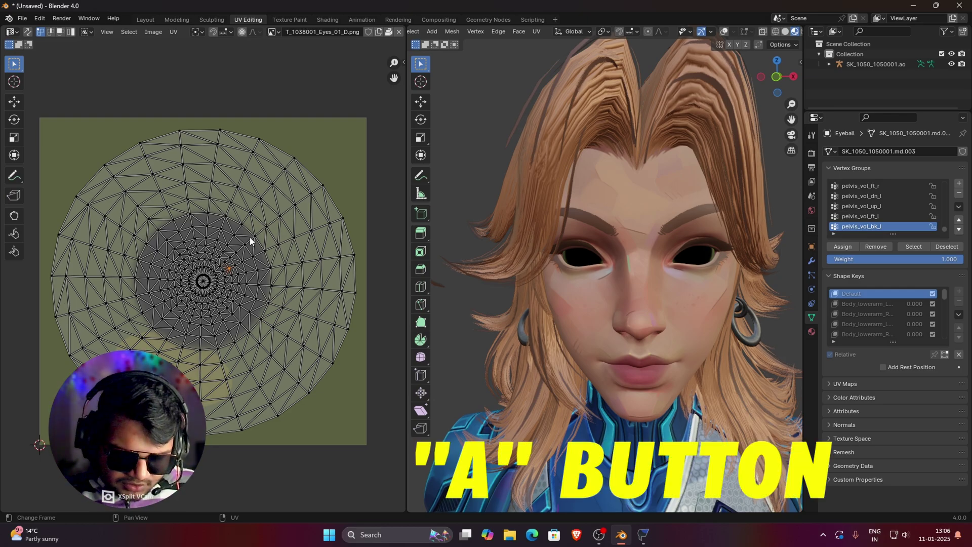
key(a)
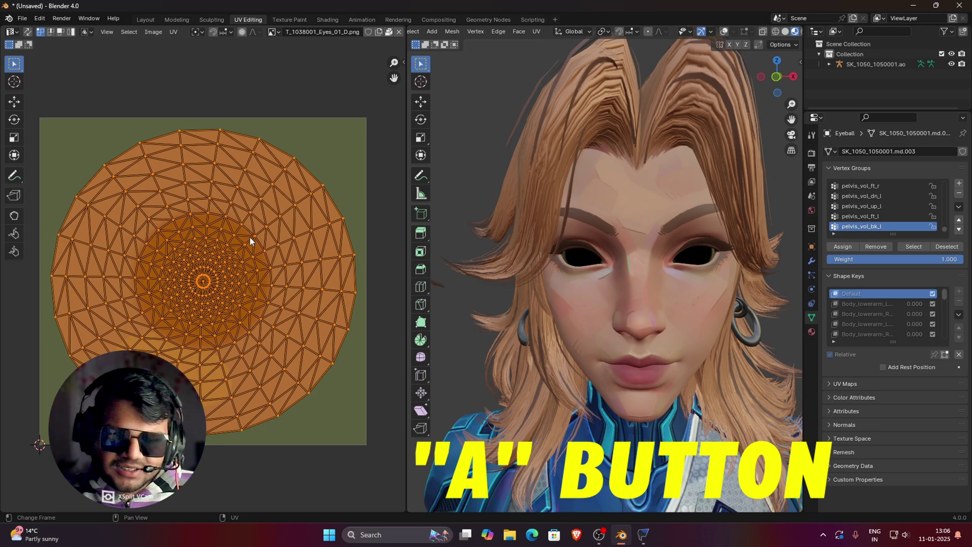
scroll(250, 237, down, 1)
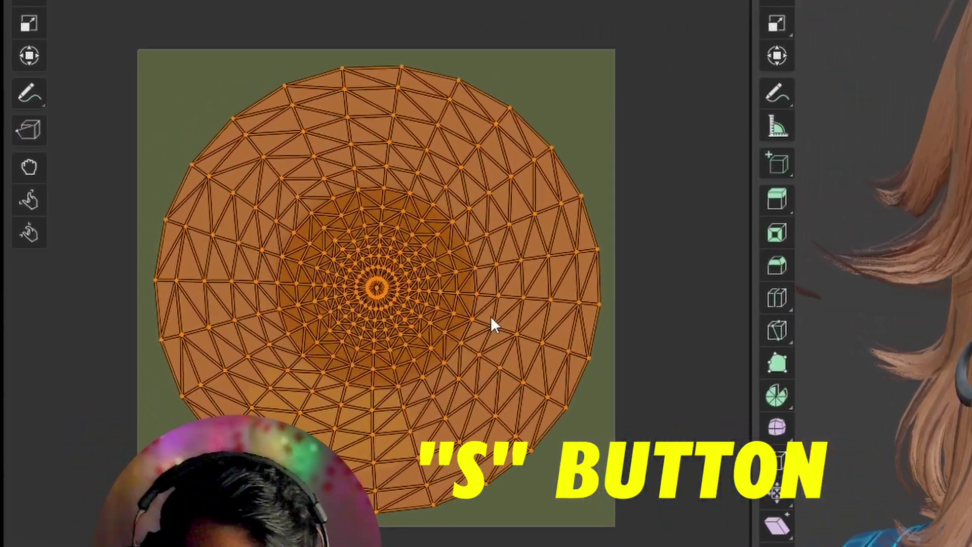
key(s)
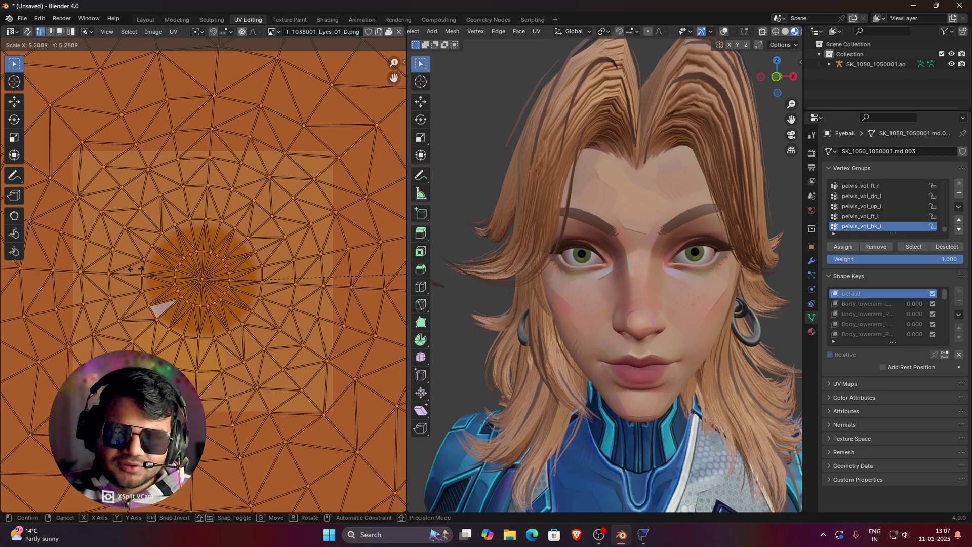
click(135, 269)
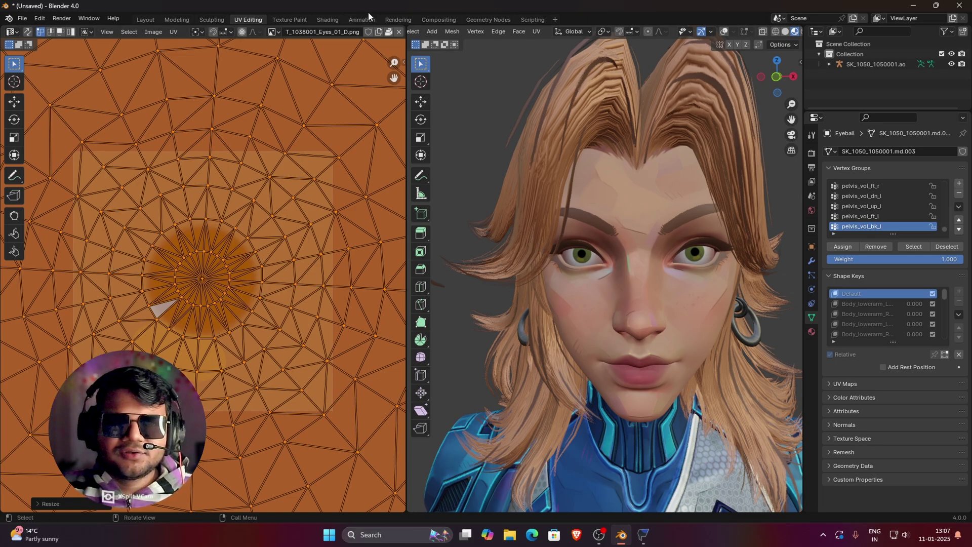
Return to the Shading workspace and examine the eyes on the character's face from several angles.
click(332, 19)
mouse_move(519, 211)
middle_down()
mouse_move(553, 199)
mouse_move(481, 205)
mouse_move(524, 202)
middle_up()
scroll(524, 202, down, 3)
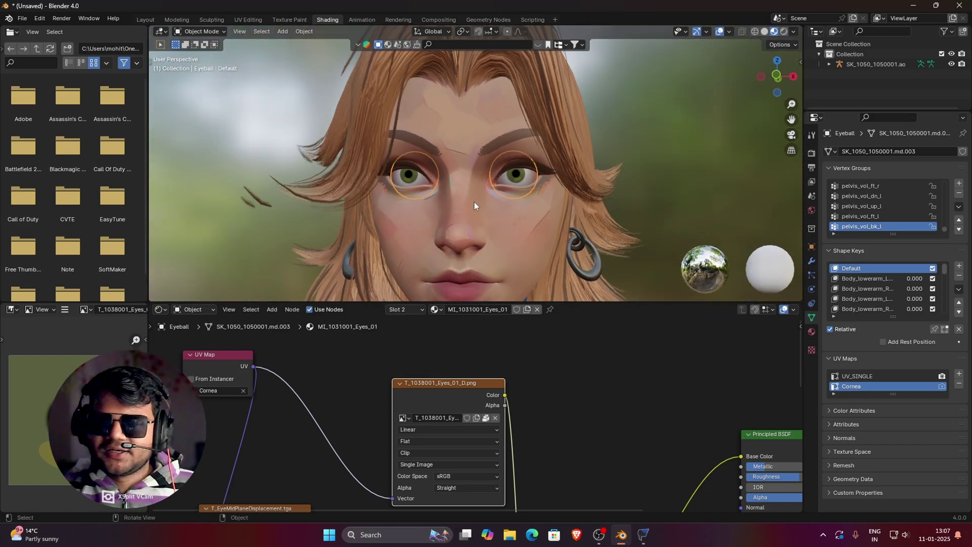
middle_drag(474, 201, 509, 183)
scroll(509, 184, down, 3)
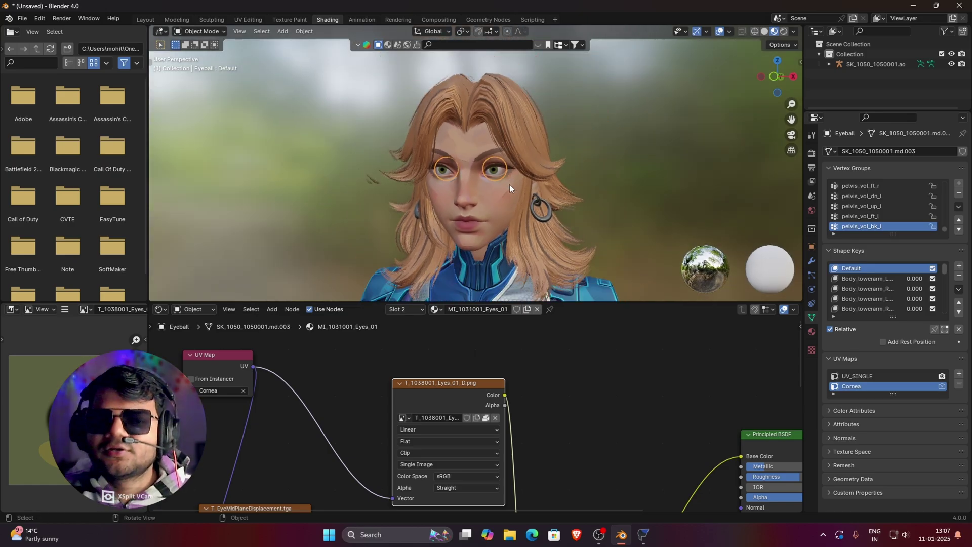
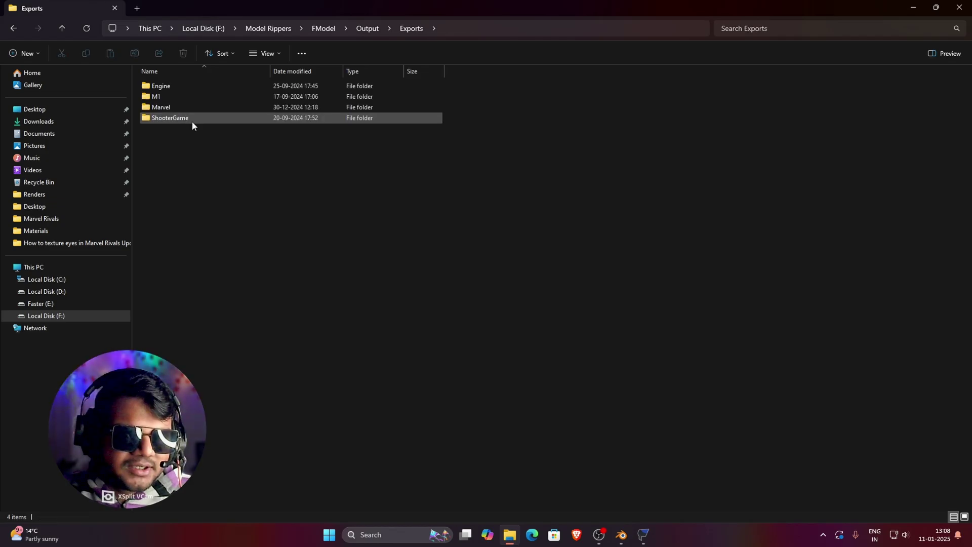
Open the exported Marvel/Content/Marvel/Characters/Common/Textures/Eyes folder and select the three T_Common_Eyes textures.
double_click(166, 108)
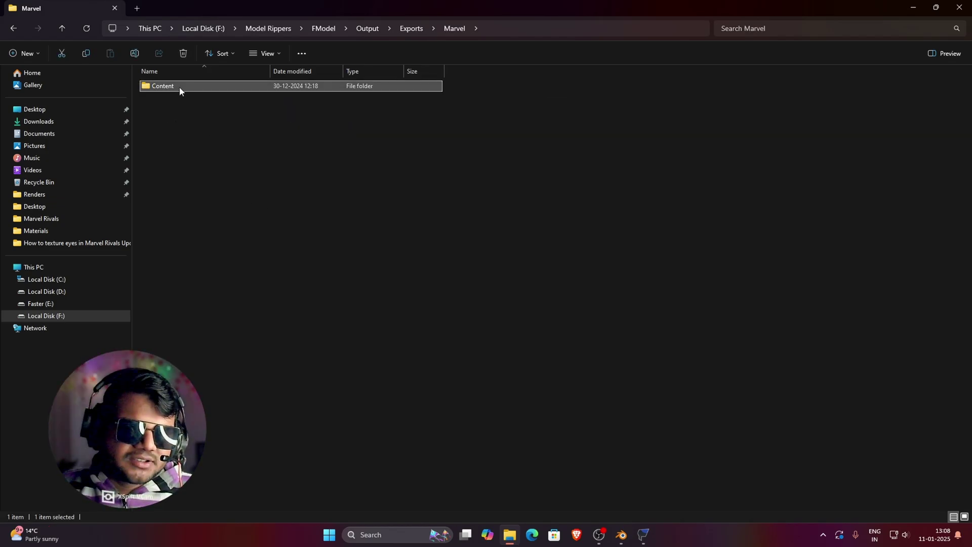
double_click(180, 87)
double_click(176, 87)
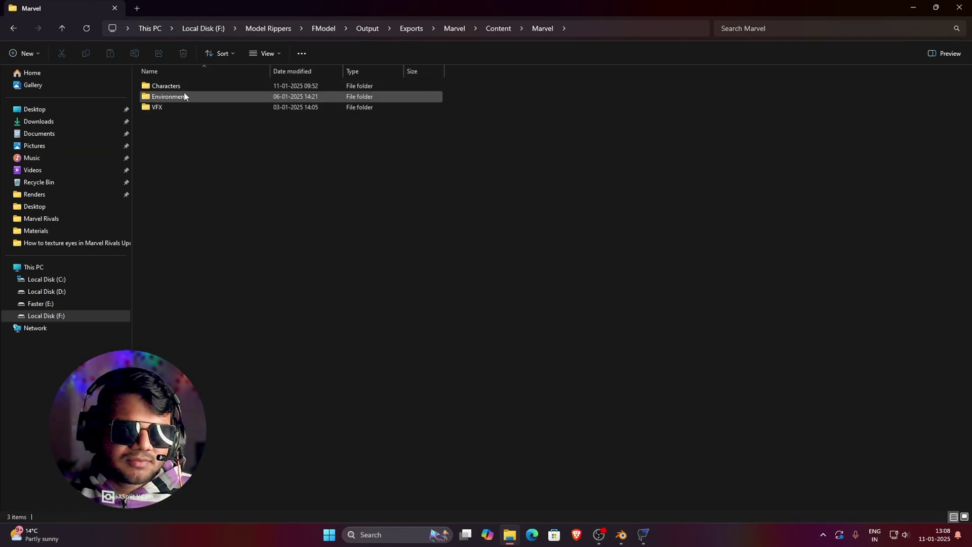
double_click(170, 86)
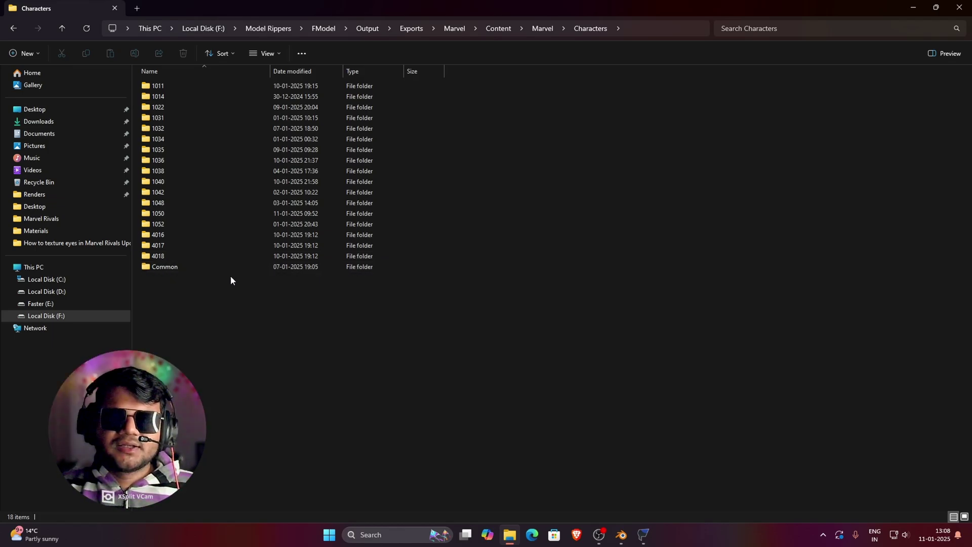
click(186, 268)
double_click(186, 269)
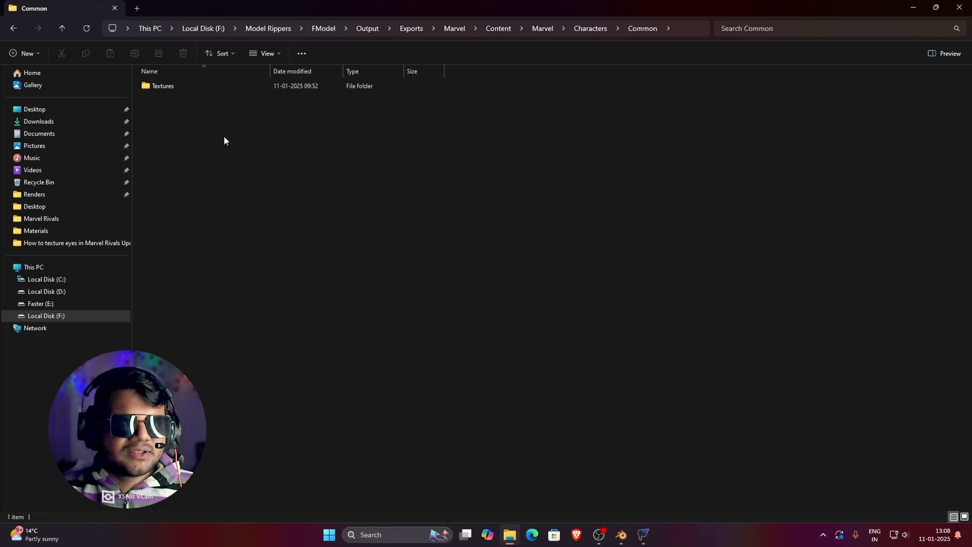
double_click(193, 83)
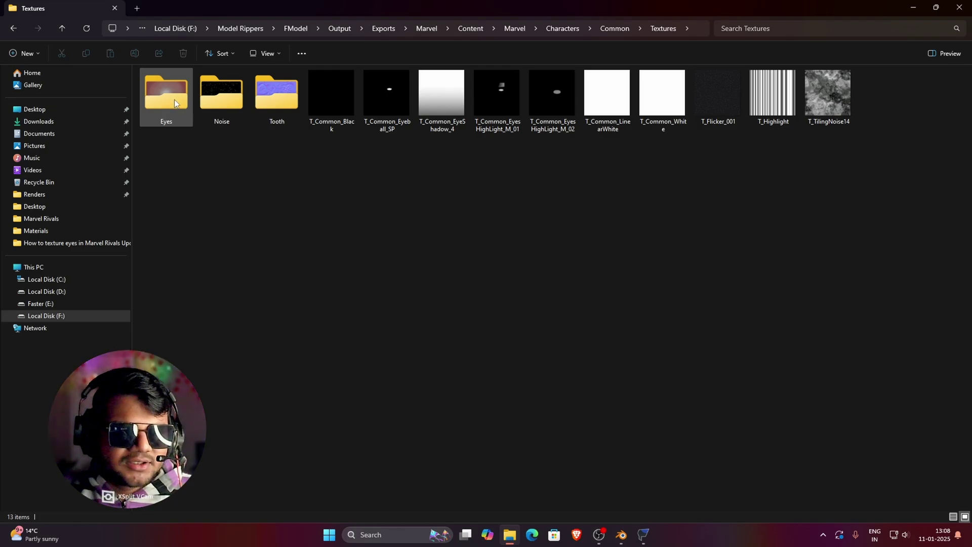
double_click(178, 96)
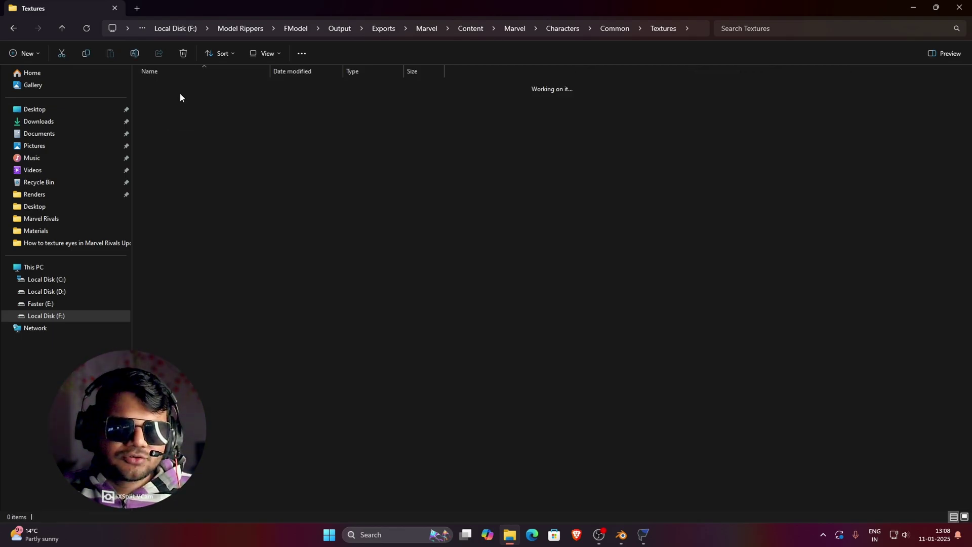
drag(131, 92, 284, 98)
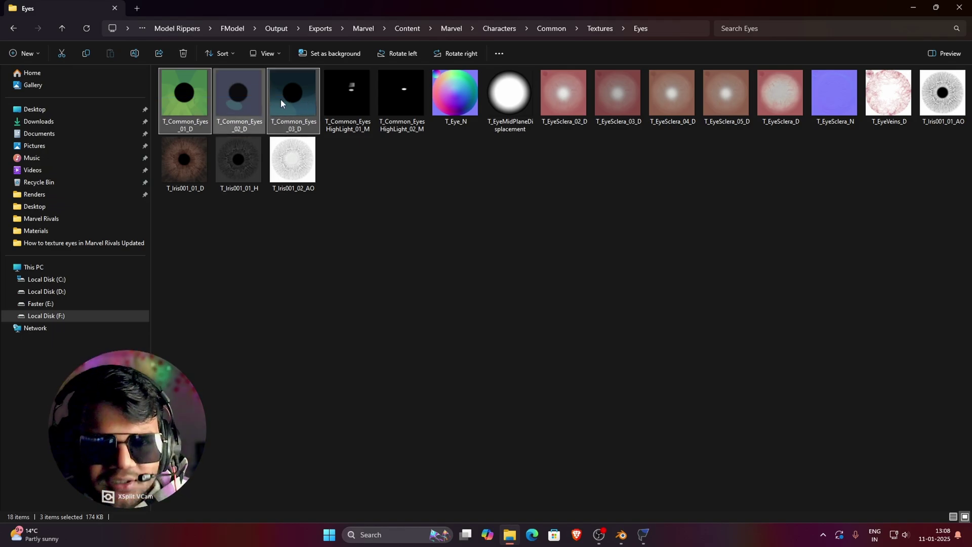
Switch to FModel and save the textures of all packages in the Characters/Common folder.
click(643, 535)
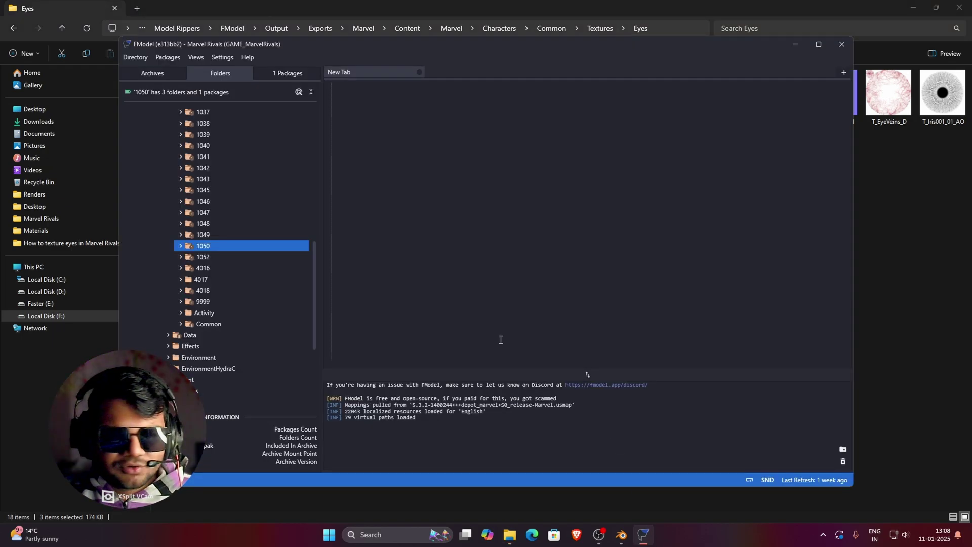
scroll(258, 278, up, 8)
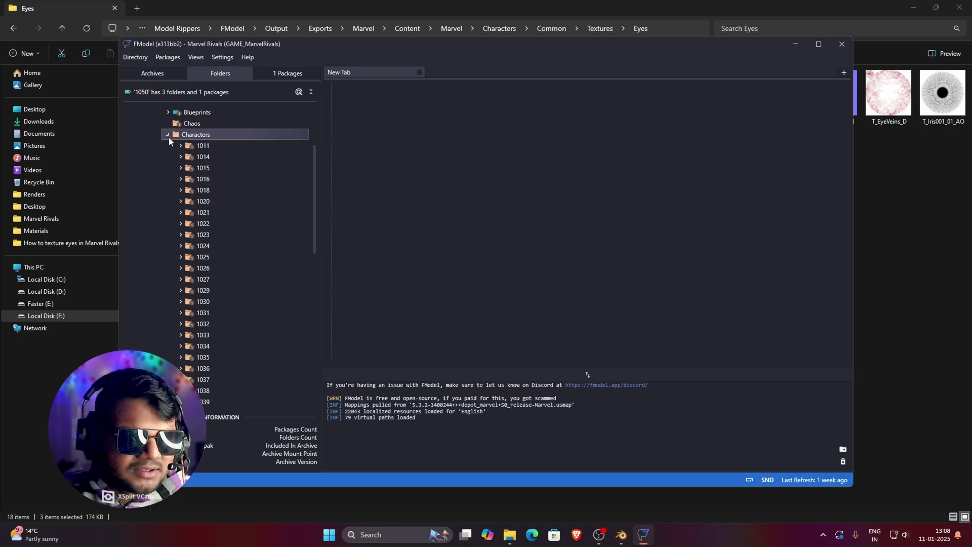
click(168, 136)
click(168, 159)
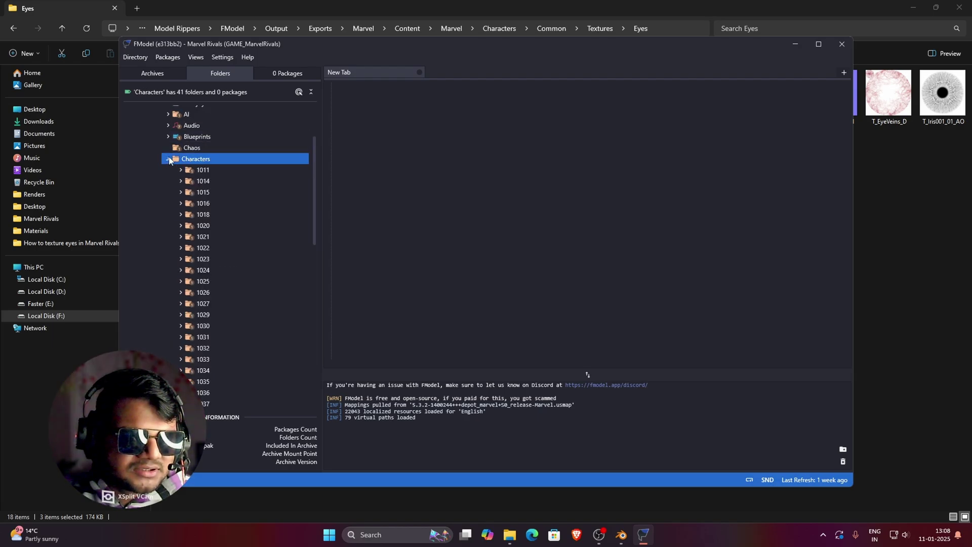
scroll(230, 268, down, 9)
click(214, 300)
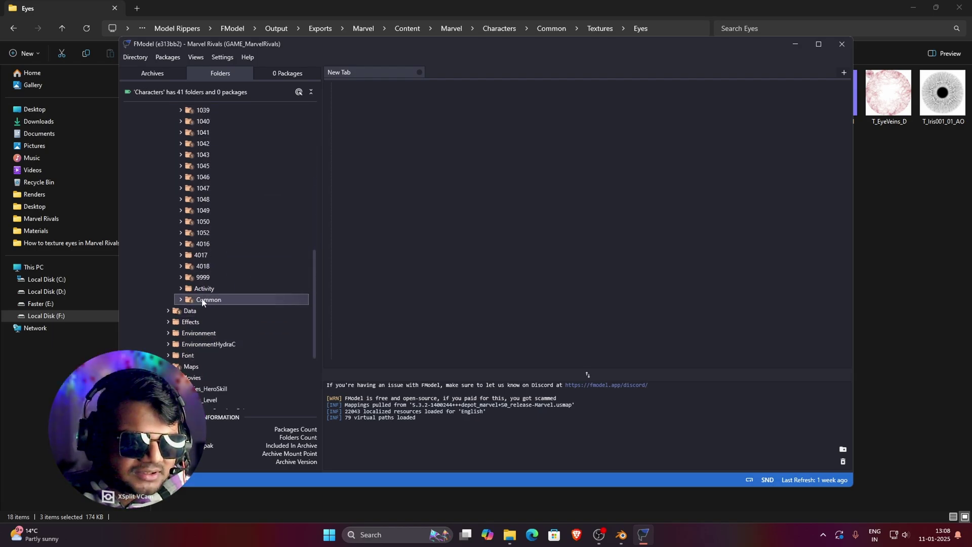
right_click(235, 300)
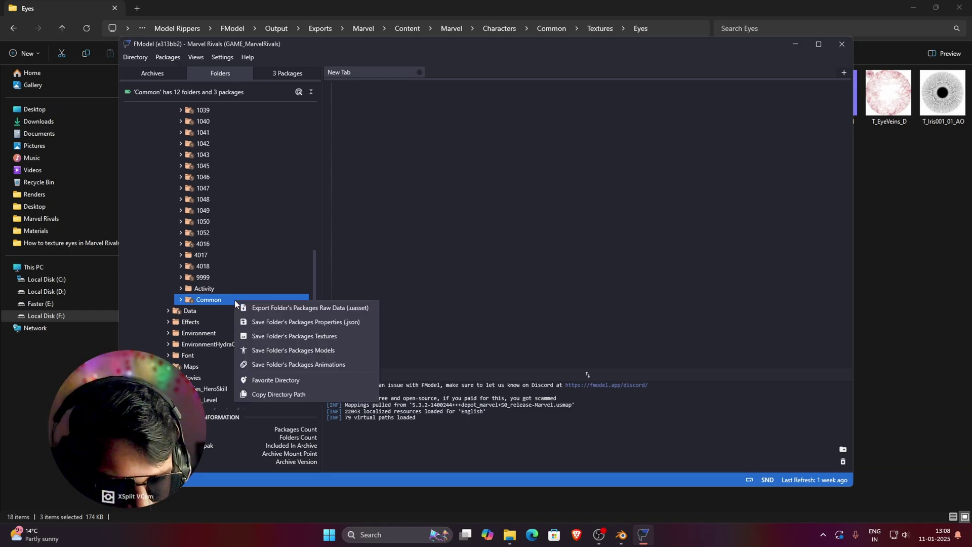
click(331, 339)
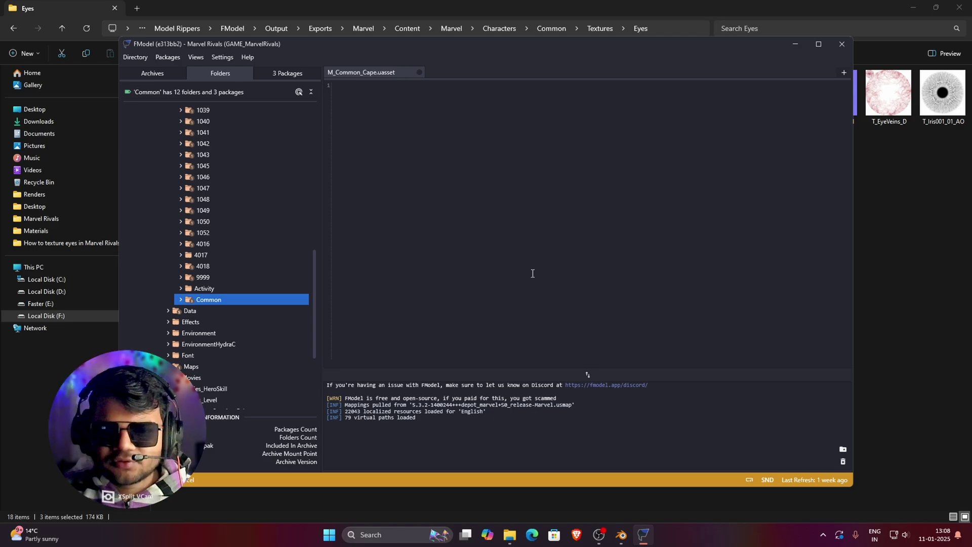
click(795, 43)
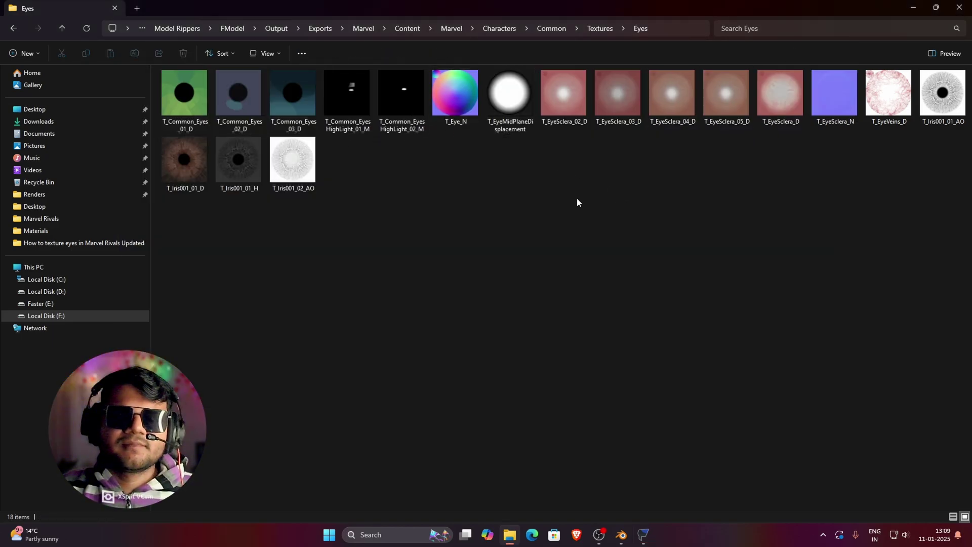
Reopen the exported Eyes folder and add T_Common_Eyes_03_D as an image texture node to the Eyeball's material in Blender.
key(alt+Left)
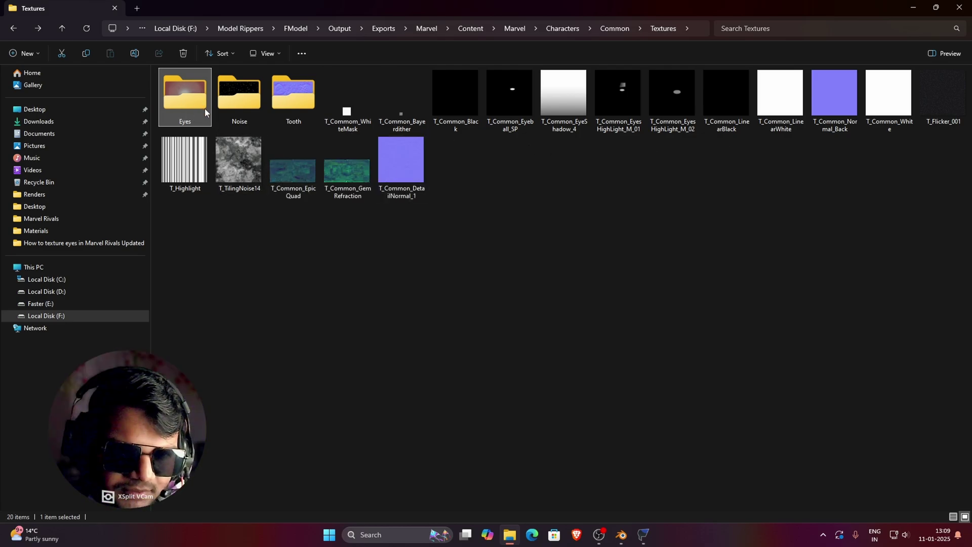
double_click(189, 92)
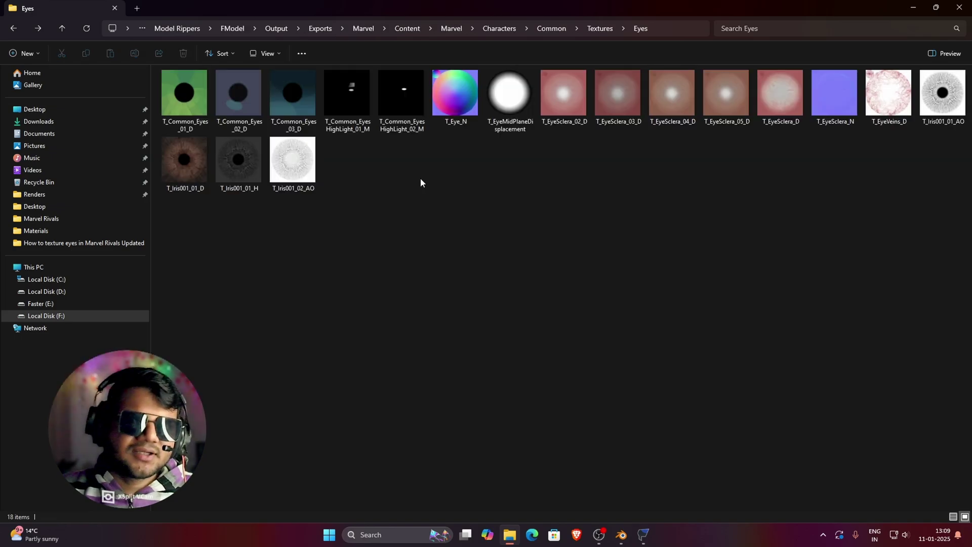
click(291, 91)
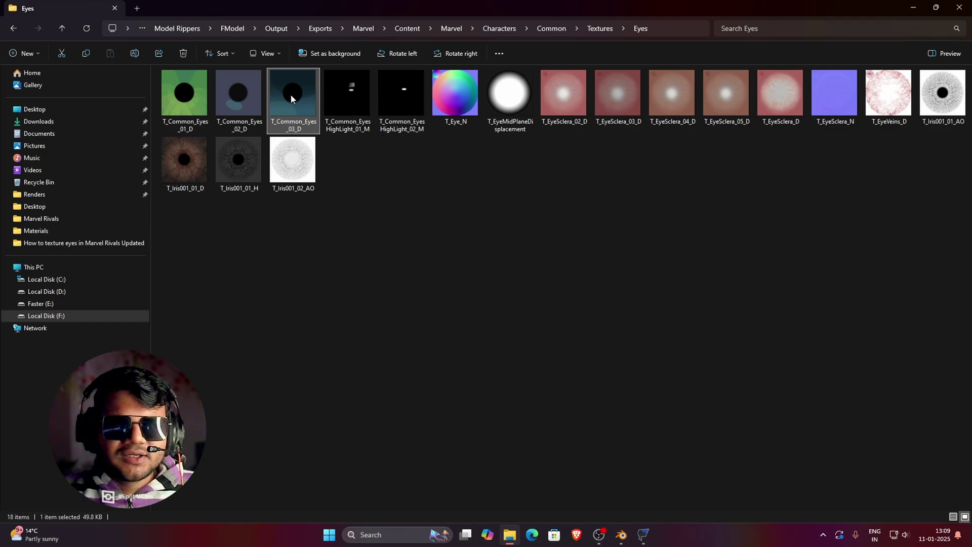
drag(291, 97, 626, 532)
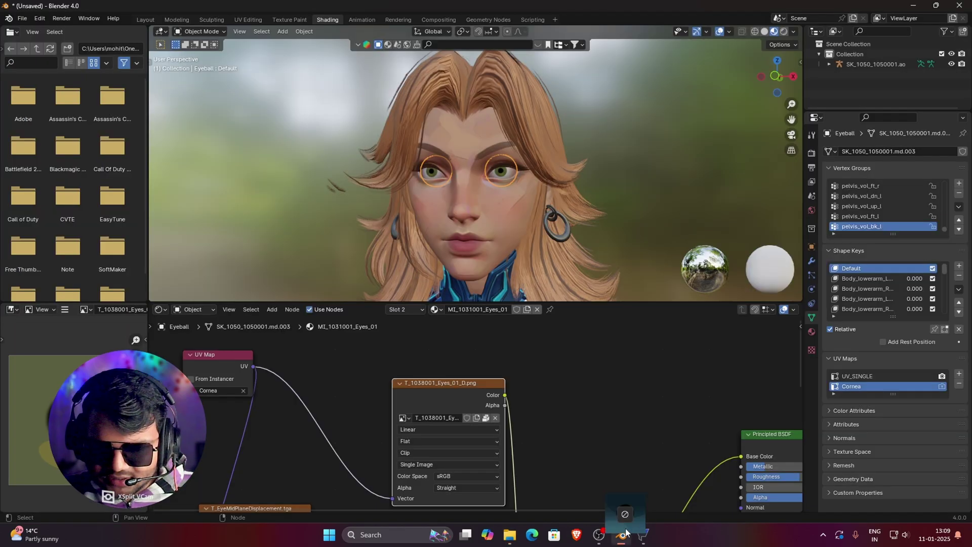
drag(575, 419, 568, 366)
scroll(559, 372, down, 2)
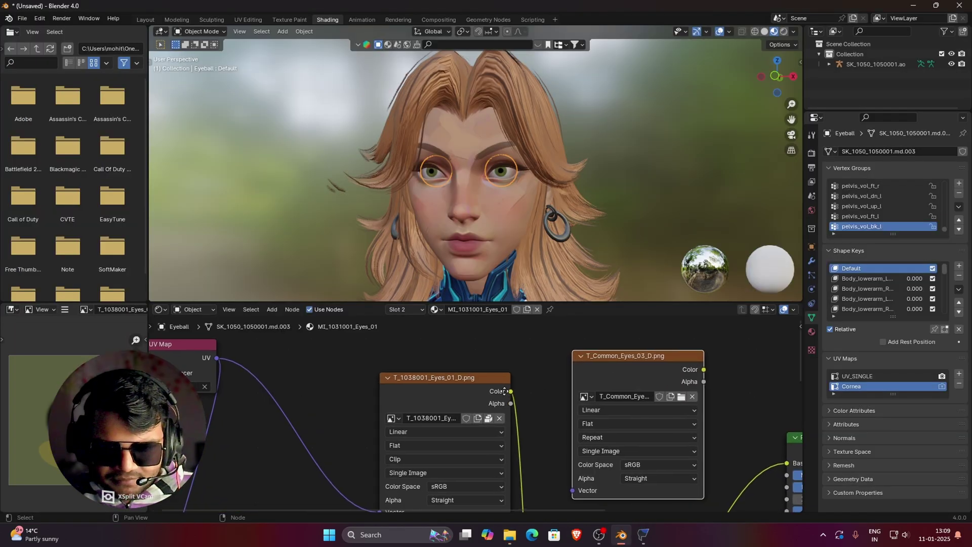
Compare the images of the T_EyeMidPlaneDisplacement, T_1038001_Eyes_01_D and T_Common_Eyes_03_D nodes in the eye material.
scroll(555, 378, down, 3)
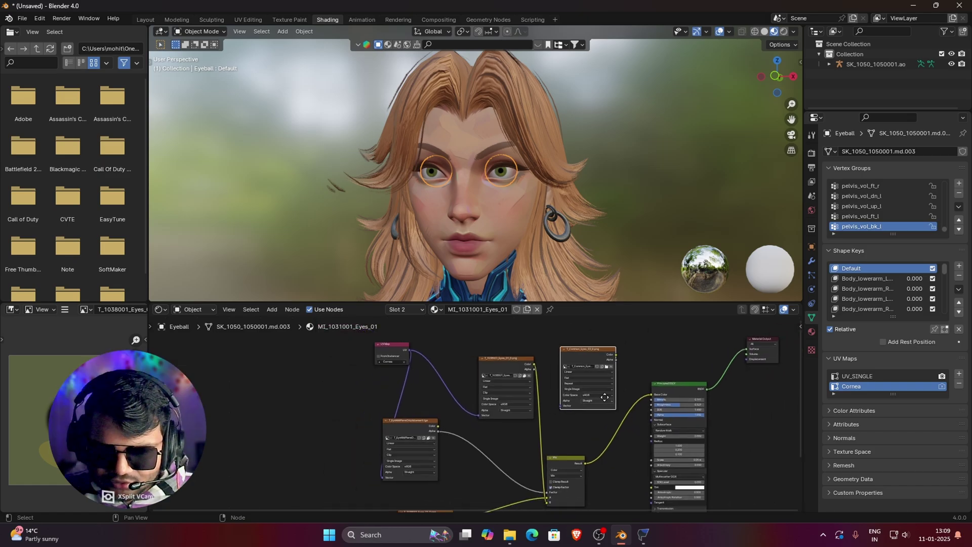
scroll(535, 375, up, 2)
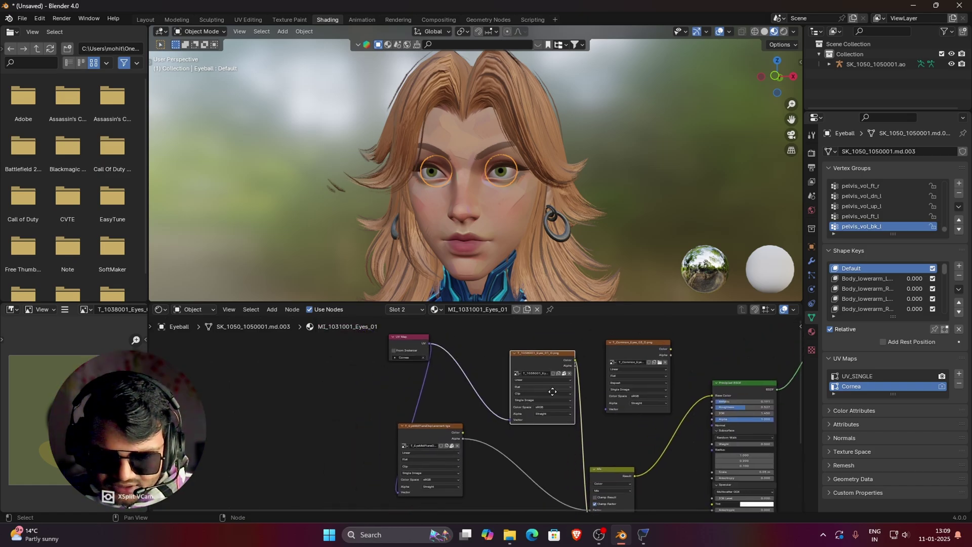
scroll(535, 355, down, 1)
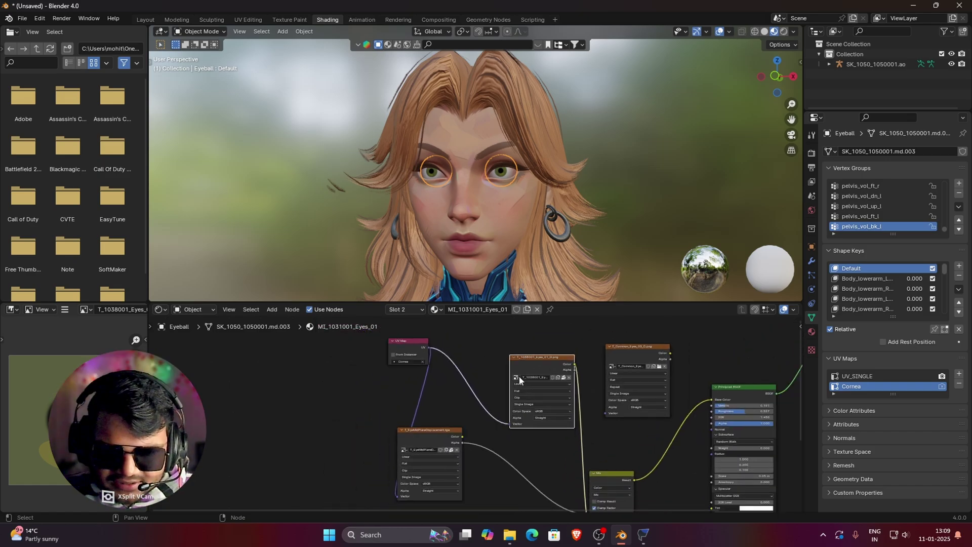
click(428, 430)
click(493, 394)
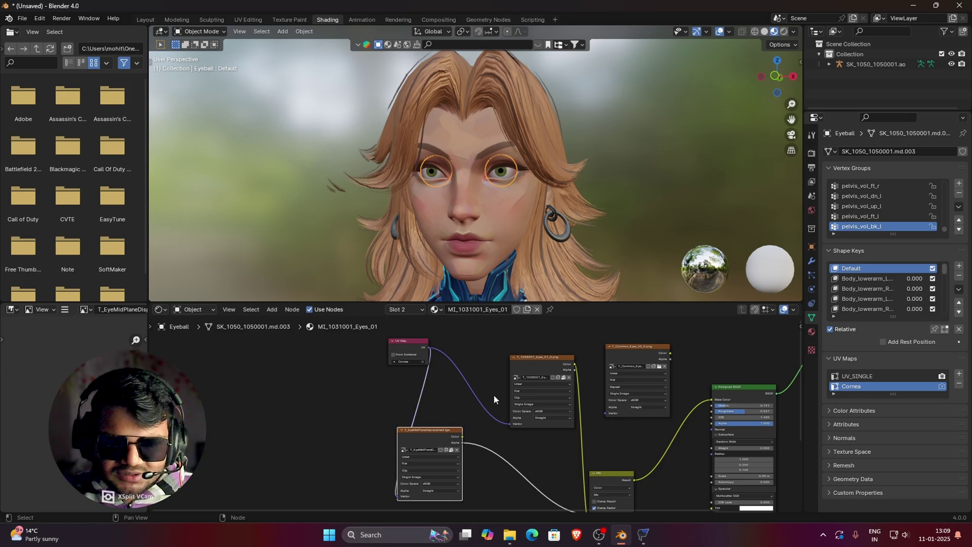
click(527, 370)
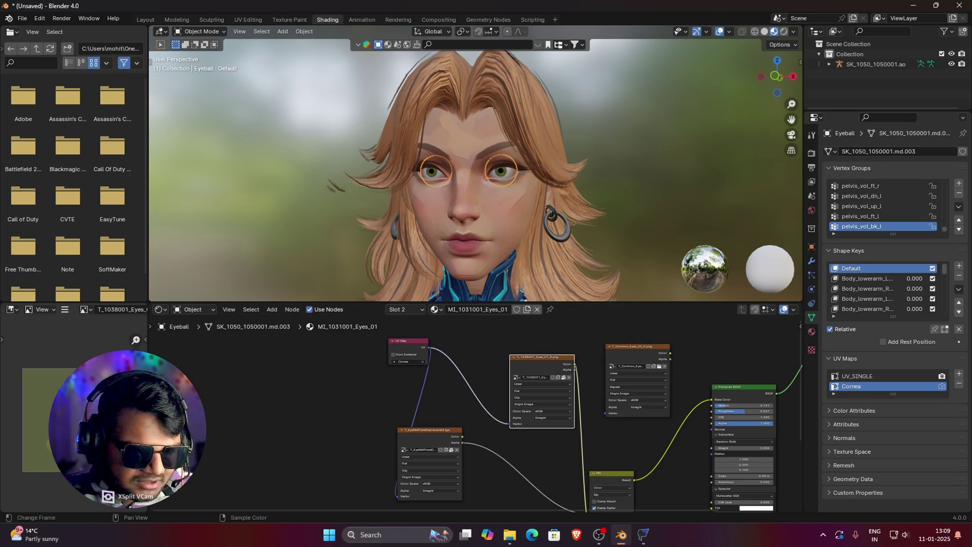
click(422, 440)
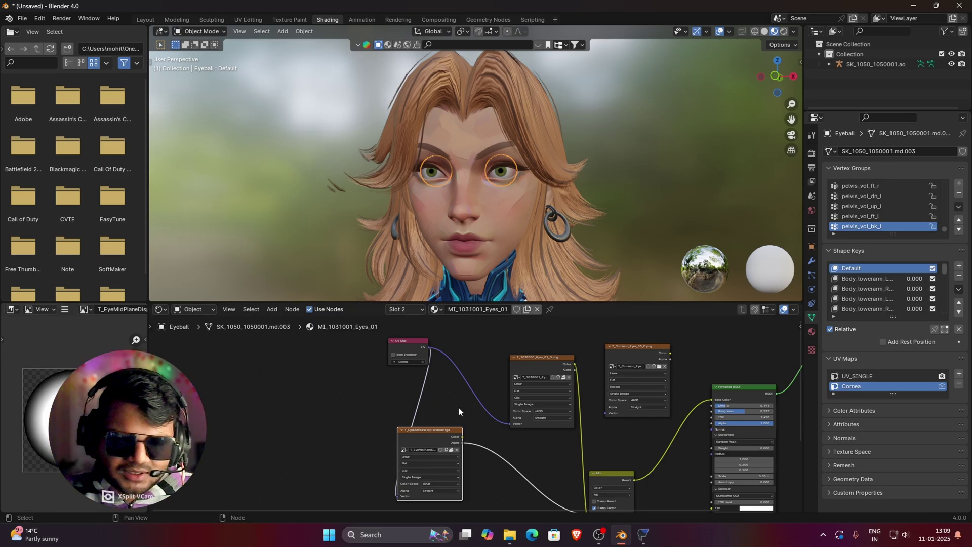
click(540, 359)
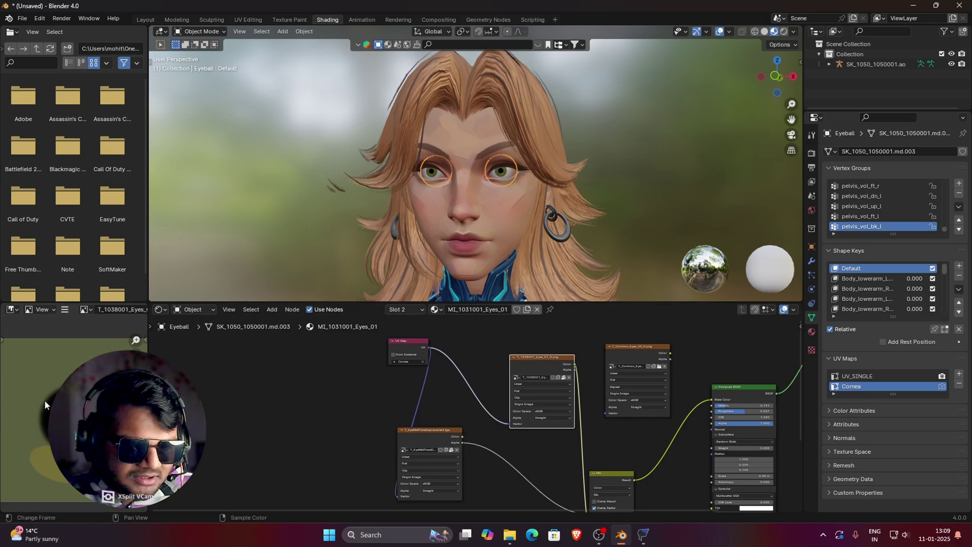
click(637, 353)
scroll(640, 351, up, 1)
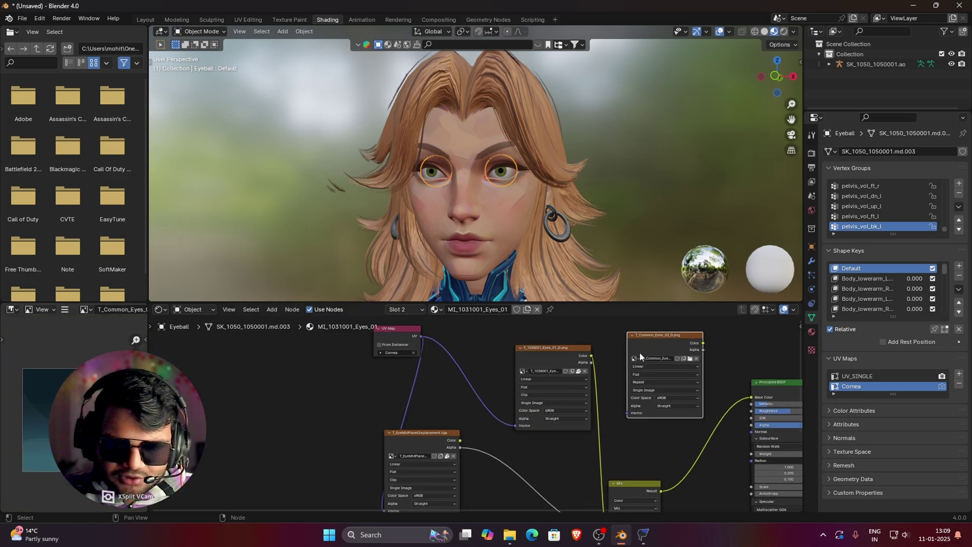
Delete the T_1038001_Eyes_01_D texture node that feeds the iris colour from the Cornea UV map.
middle_drag(639, 351, 549, 341)
drag(457, 345, 437, 343)
middle_drag(458, 344, 433, 357)
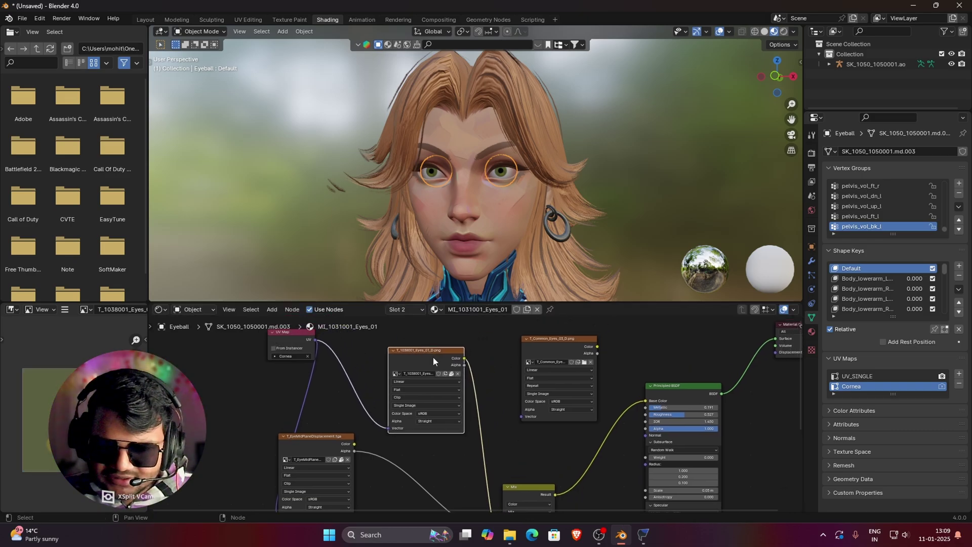
middle_drag(493, 367, 541, 372)
middle_drag(464, 369, 485, 372)
scroll(485, 372, down, 1)
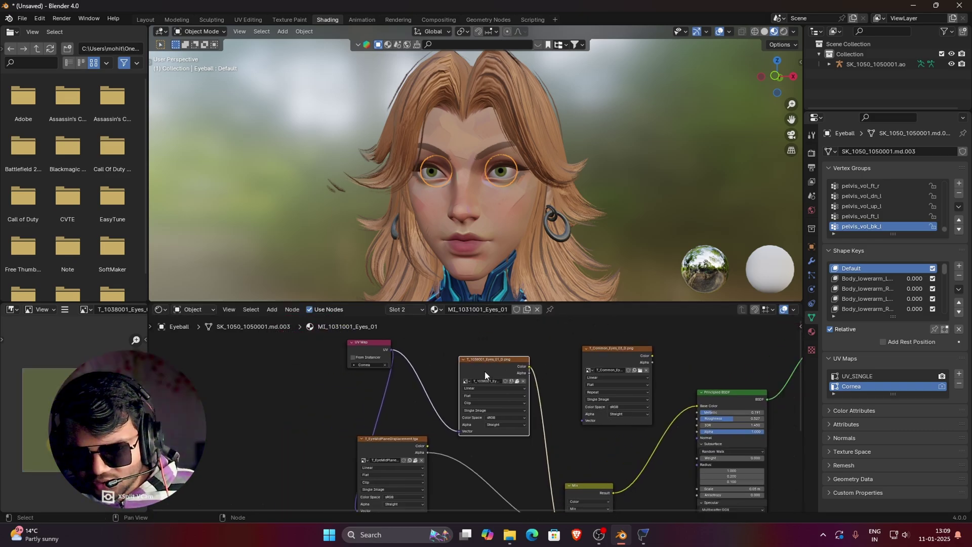
key(x)
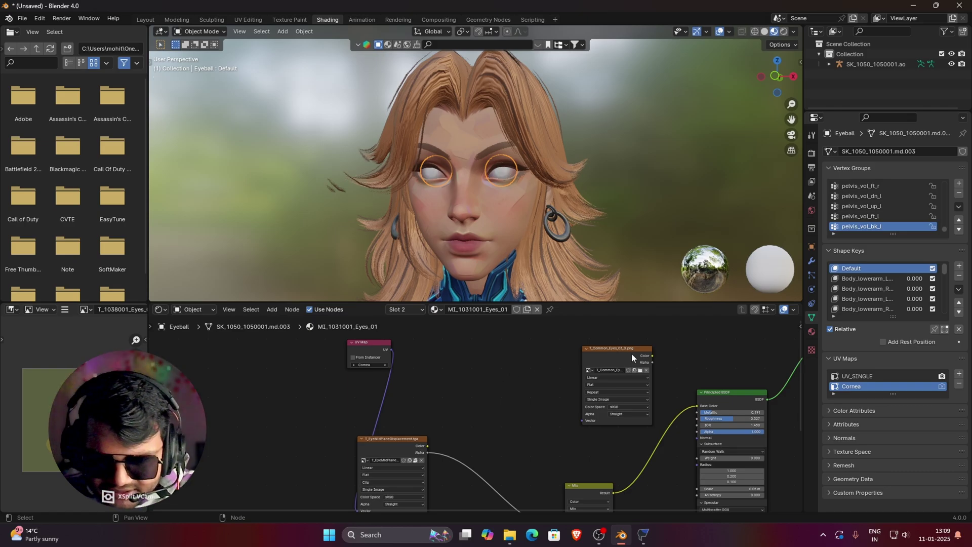
Connect the Cornea UV Map to the T_Common_Eyes_03_D texture's Vector and its Color to the Mix node's B input.
drag(617, 352, 542, 344)
scroll(456, 355, up, 1)
drag(376, 339, 510, 410)
drag(536, 347, 575, 469)
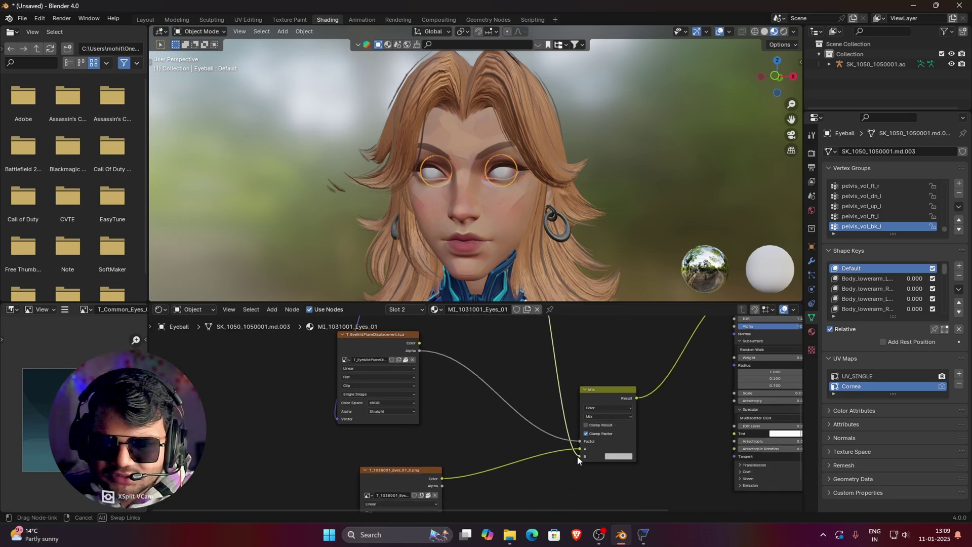
drag(577, 456, 577, 455)
middle_drag(531, 363, 544, 409)
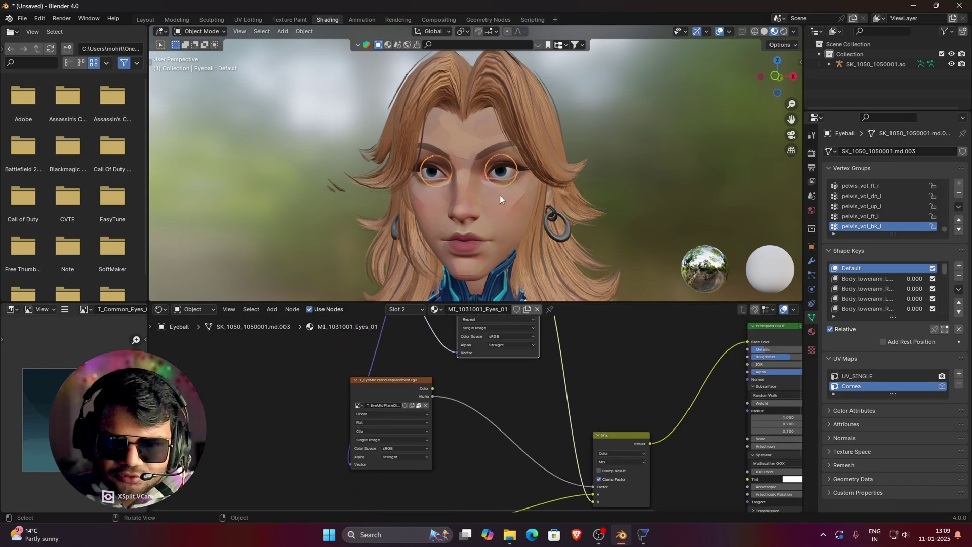
Set the T_Common_Eyes_03_D texture's extension to Clip and check the eyes on the face up close.
scroll(500, 196, up, 4)
scroll(521, 195, up, 2)
middle_drag(540, 339, 538, 371)
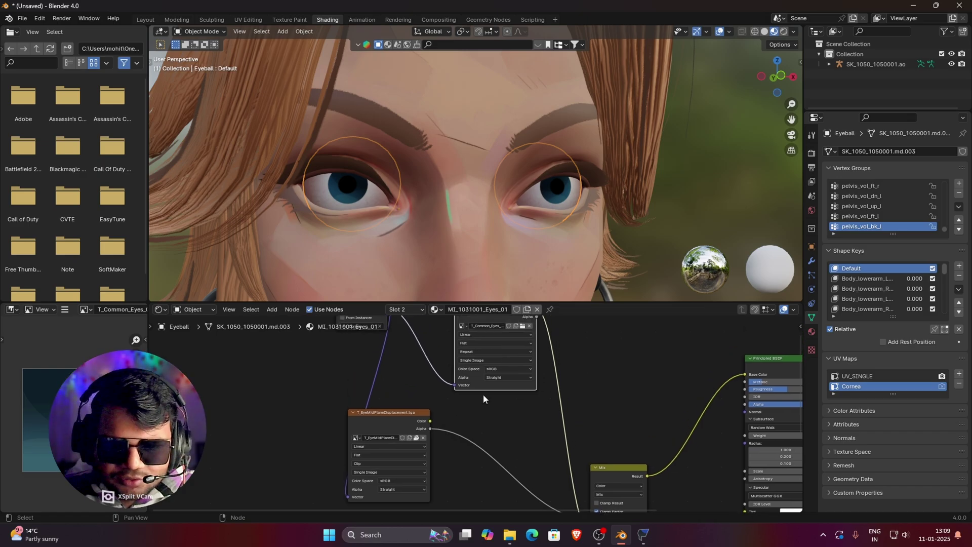
click(488, 352)
click(477, 380)
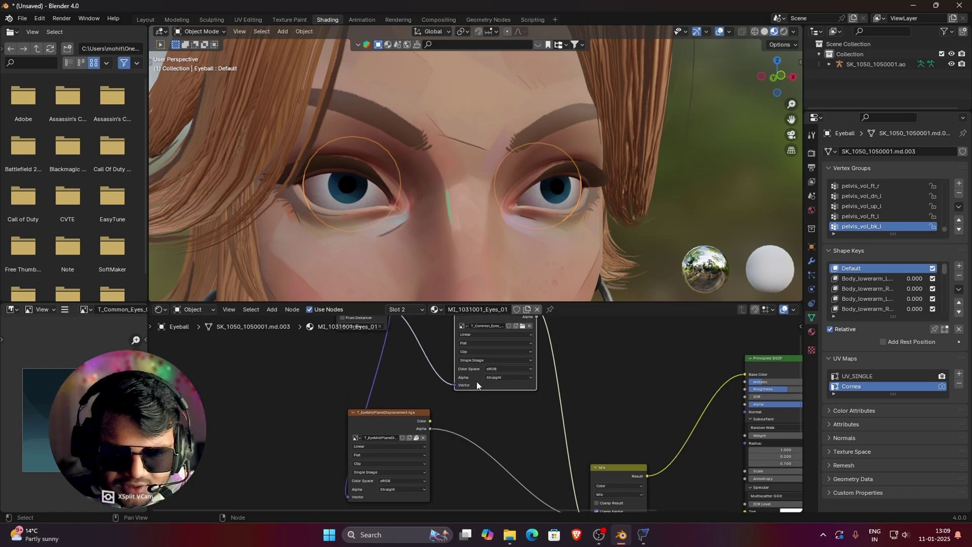
scroll(408, 250, down, 3)
middle_drag(408, 250, 551, 188)
scroll(439, 238, down, 2)
scroll(433, 228, down, 2)
scroll(433, 228, up, 3)
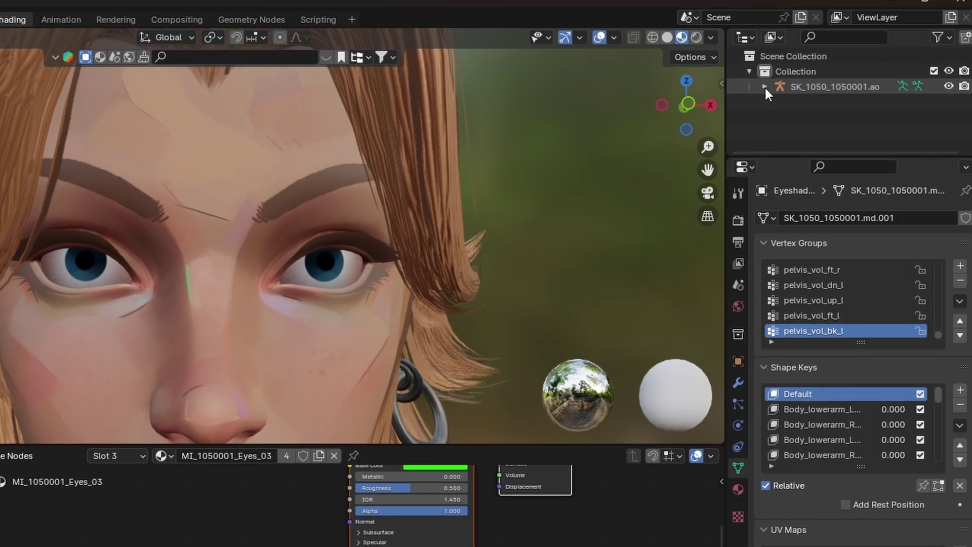
Show the hidden Eyes Highlight object under the character's armature and examine it on the face.
click(763, 87)
scroll(837, 117, down, 2)
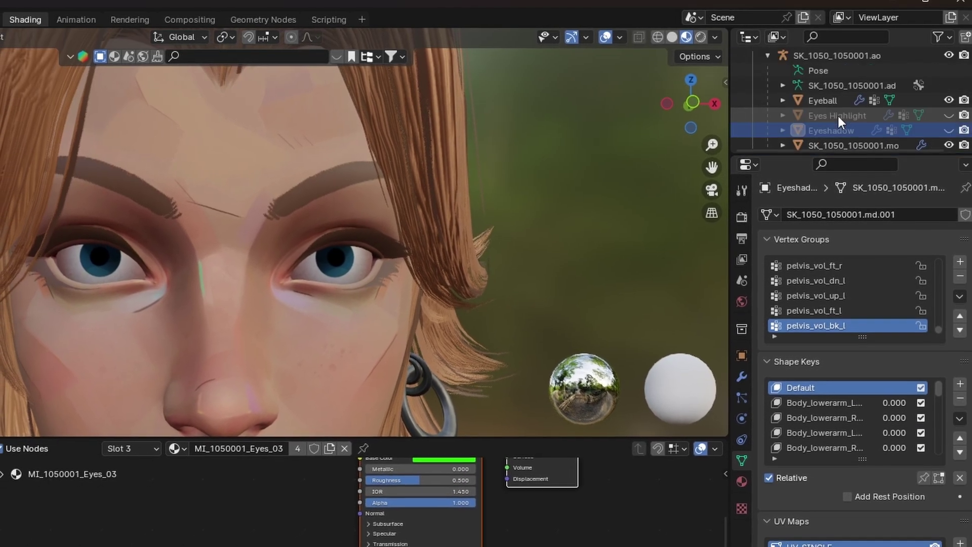
scroll(838, 116, down, 1)
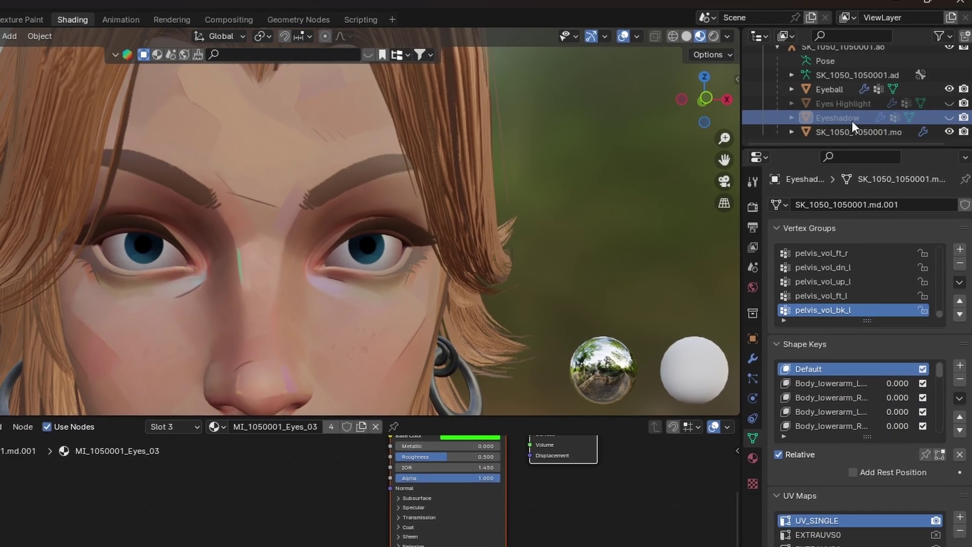
click(855, 102)
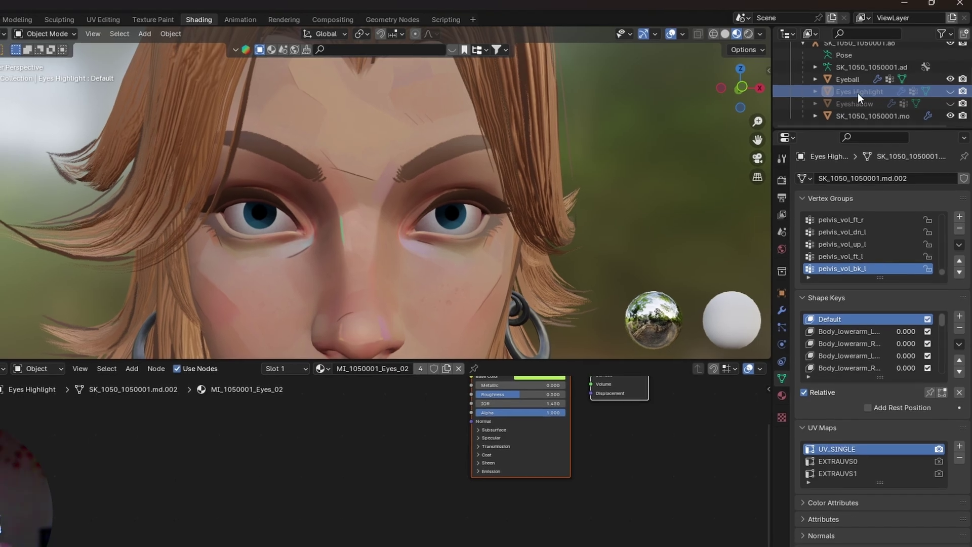
click(950, 90)
scroll(471, 198, up, 3)
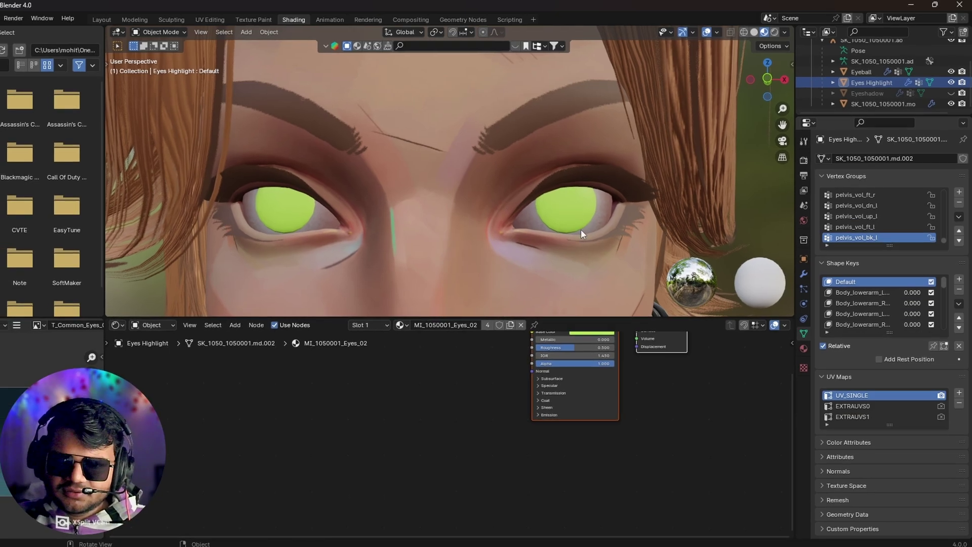
middle_drag(633, 370, 616, 443)
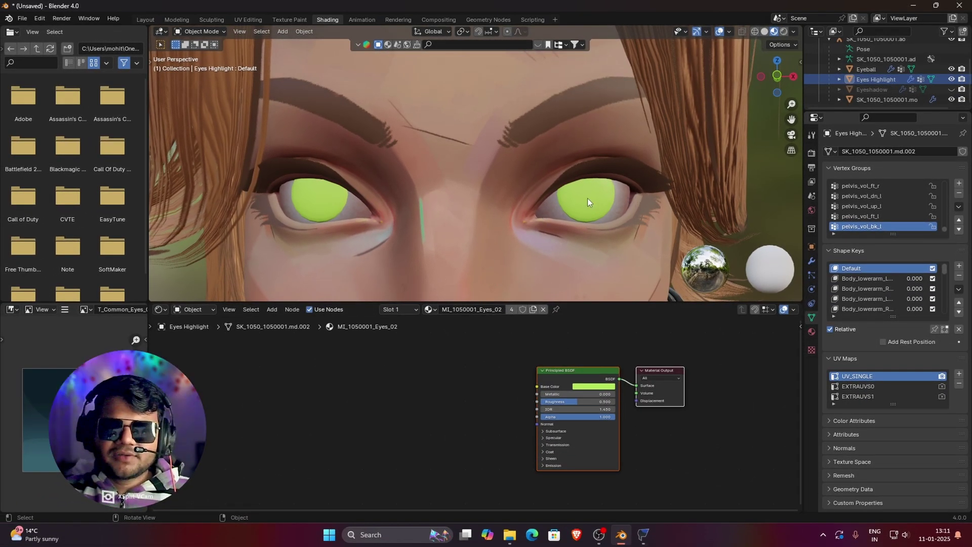
scroll(598, 194, down, 3)
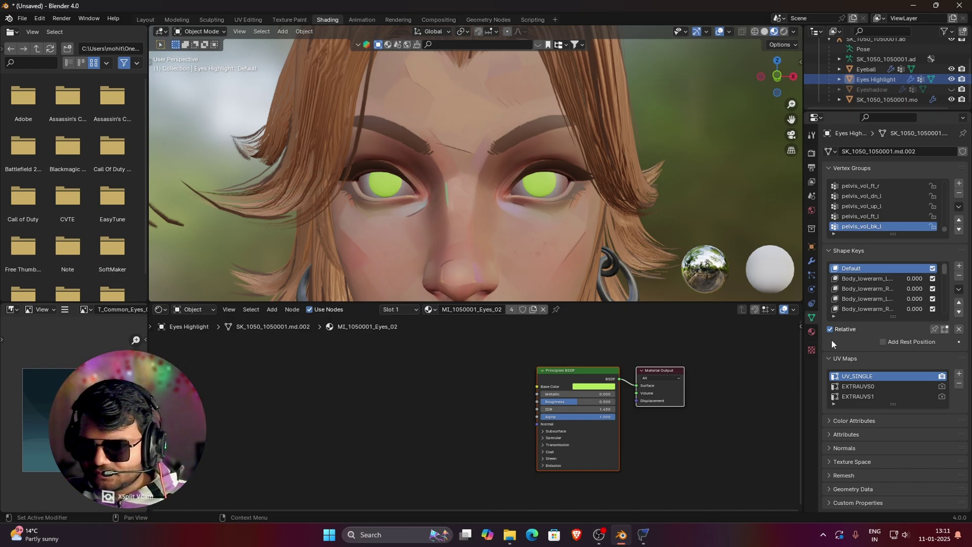
Try a yellow base colour on the MI_1050001_Eyes_03 material of the Eyes Highlight object.
click(812, 332)
click(896, 175)
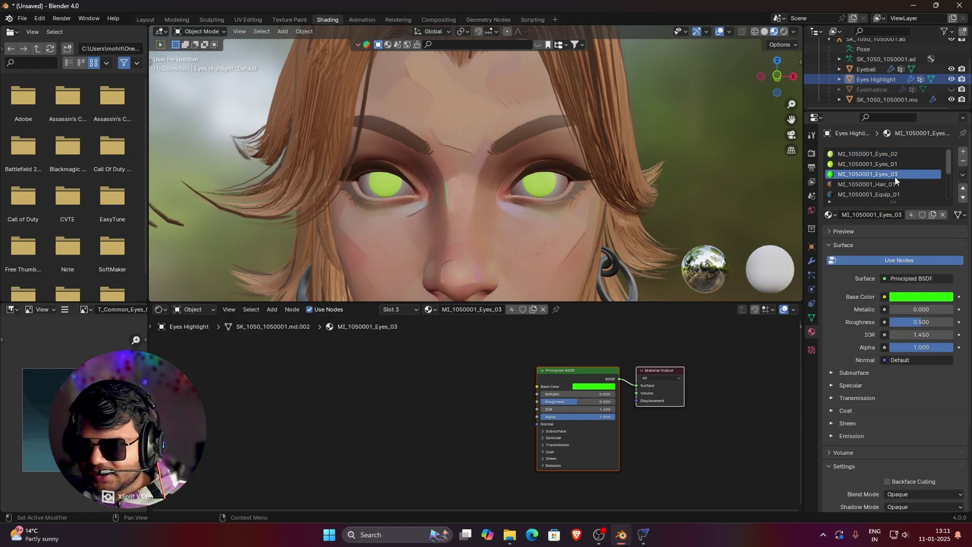
click(612, 387)
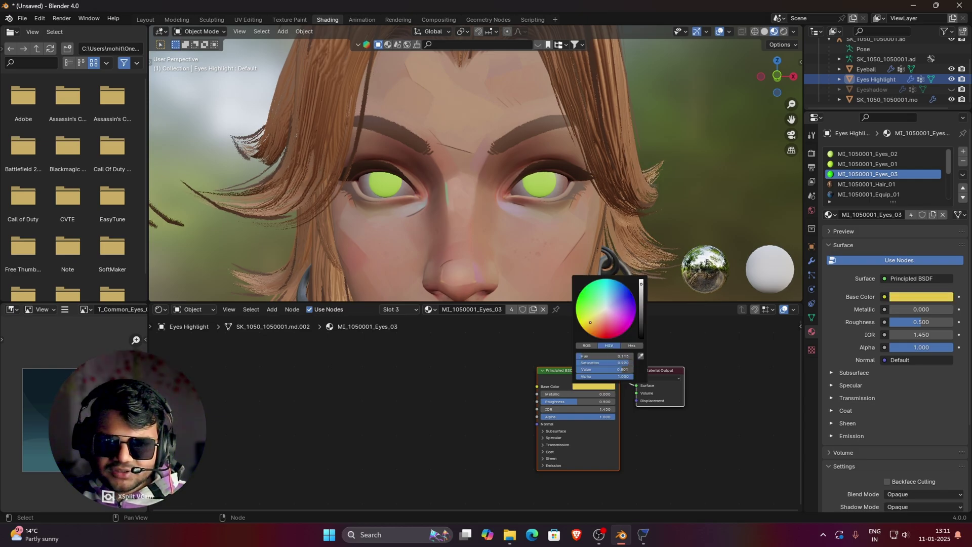
Test a blue base colour on the MI_1050001_Eyes_02 material to check which part of the eyes it covers.
click(907, 153)
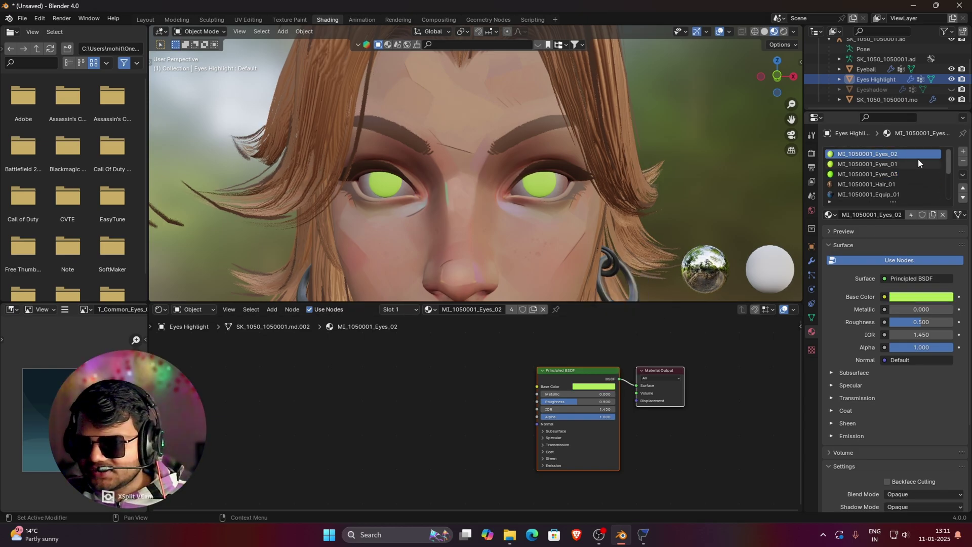
click(578, 388)
mouse_move(602, 307)
mouse_down()
mouse_move(631, 303)
mouse_move(578, 303)
mouse_move(598, 283)
mouse_move(617, 287)
mouse_up()
scroll(457, 194, up, 2)
middle_drag(457, 194, 467, 195)
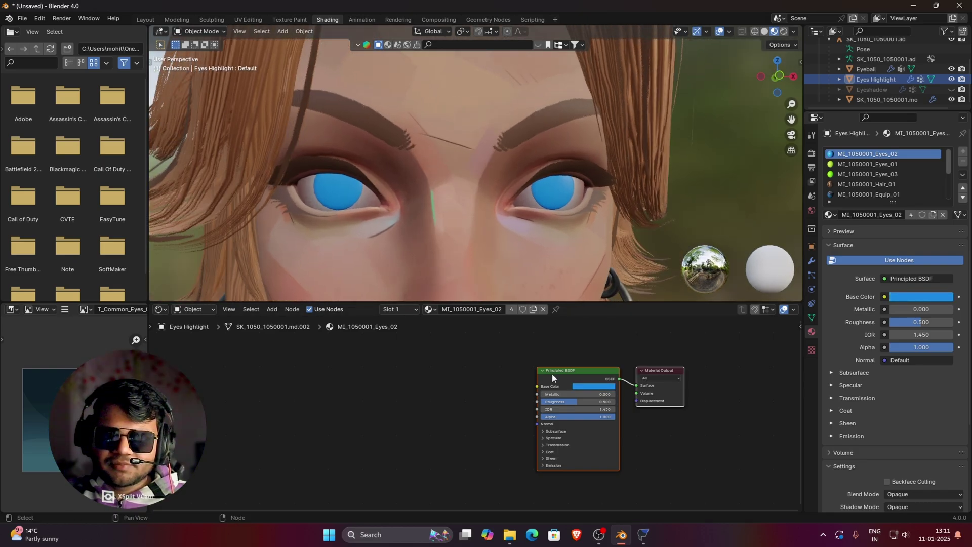
middle_drag(575, 209, 563, 207)
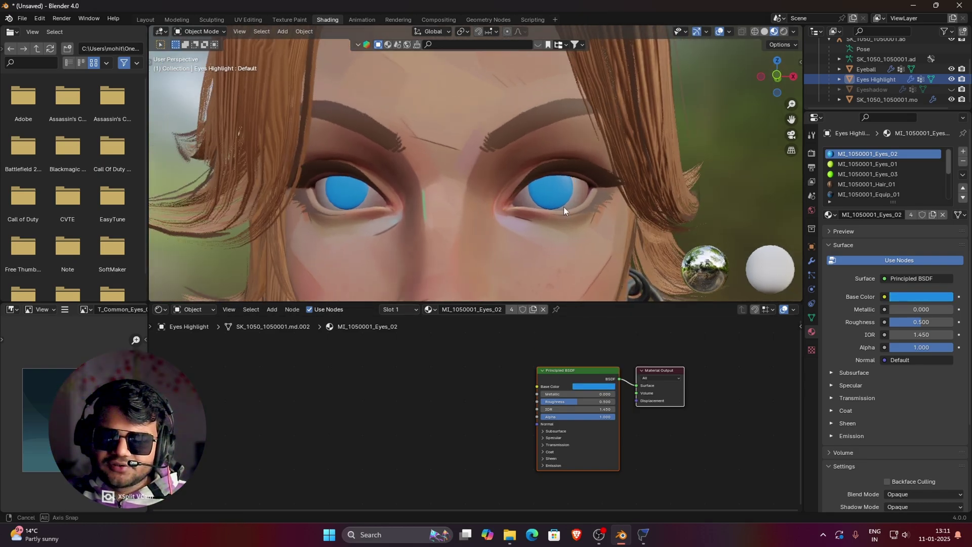
Switch to File Explorer and browse the Characters > Common > Textures > Eyes folder for the eye highlight textures.
click(509, 539)
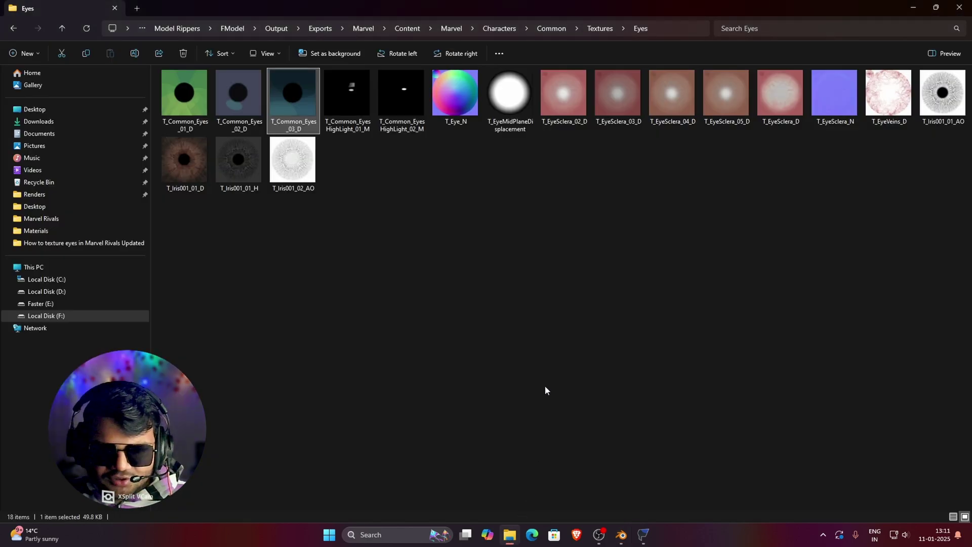
click(510, 29)
double_click(198, 269)
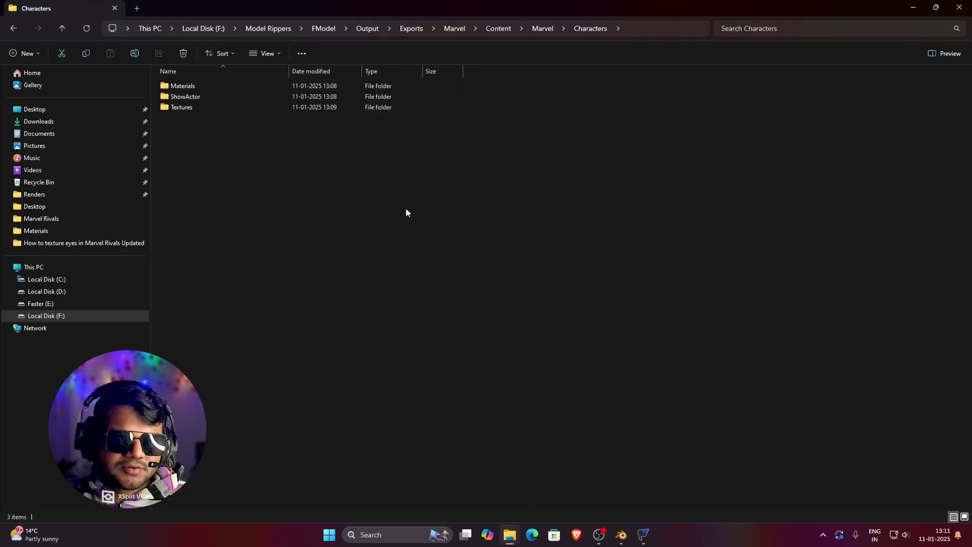
double_click(201, 111)
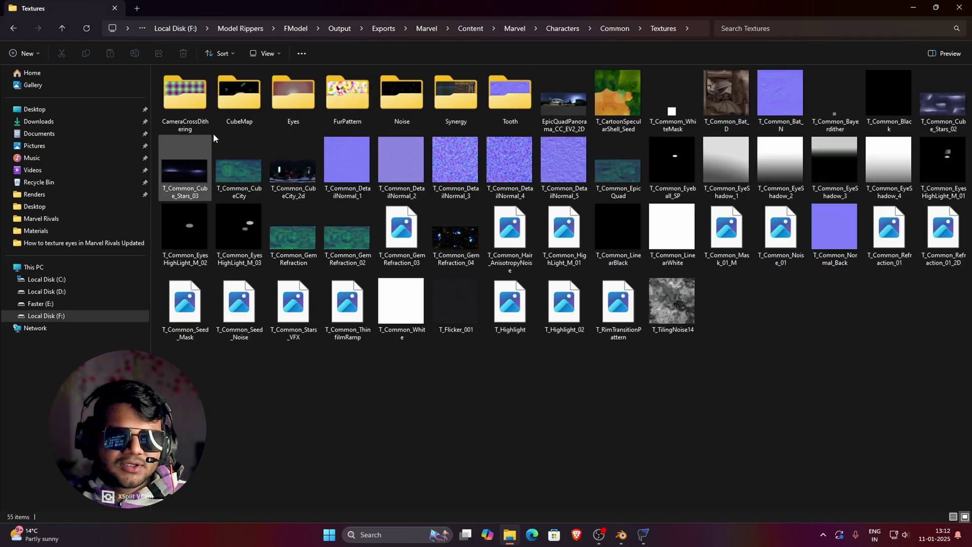
double_click(289, 101)
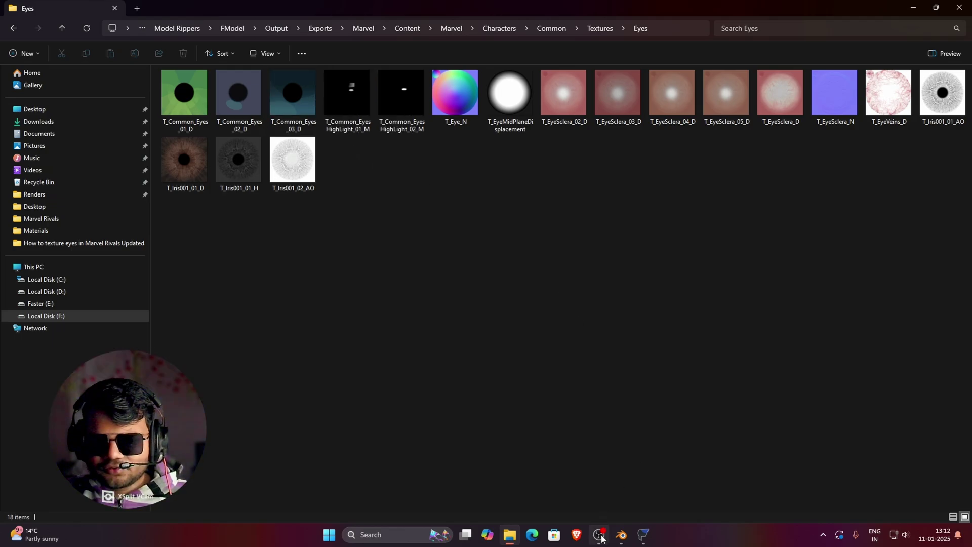
click(621, 535)
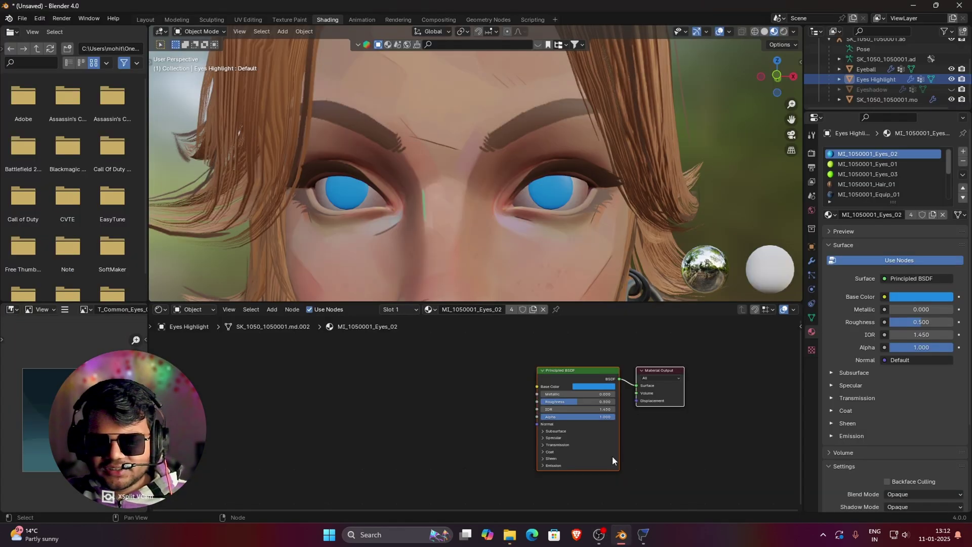
Add T_Common_EyesHighLight_01_M from File Explorer to the MI_1050001_Eyes_02 material and connect its Color to the Principled BSDF's Alpha.
click(519, 535)
drag(353, 93, 350, 383)
scroll(409, 387, up, 1)
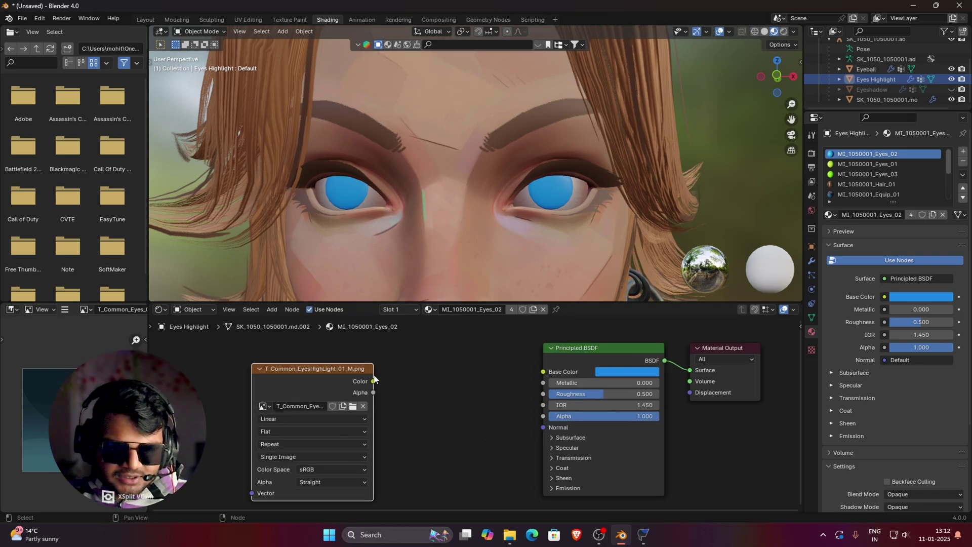
click(373, 381)
drag(533, 414, 542, 416)
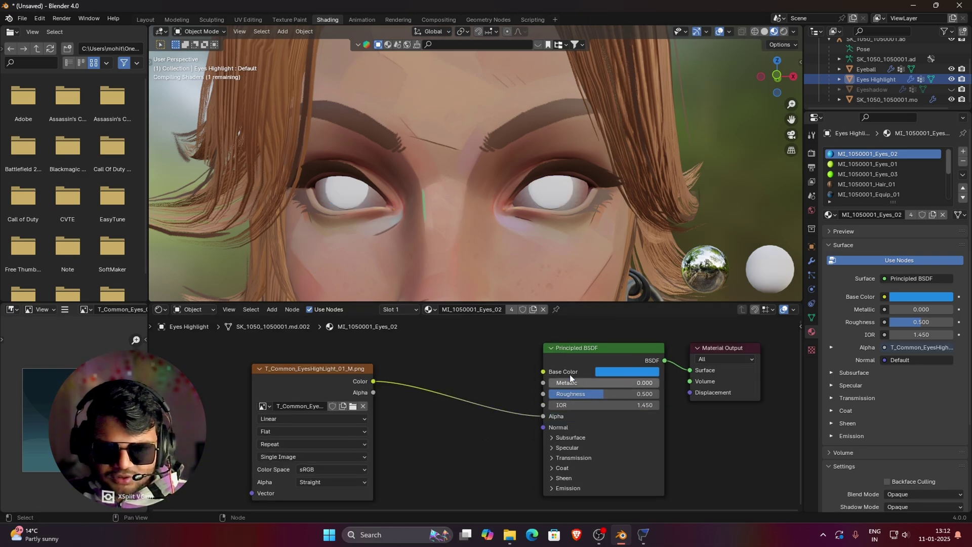
mouse_move(591, 352)
mouse_down()
mouse_move(522, 352)
mouse_move(575, 353)
mouse_up()
Set the MI_1050001_Eyes_02 material's blend mode to Alpha Hashed and check the highlights in the eyes.
scroll(861, 438, down, 2)
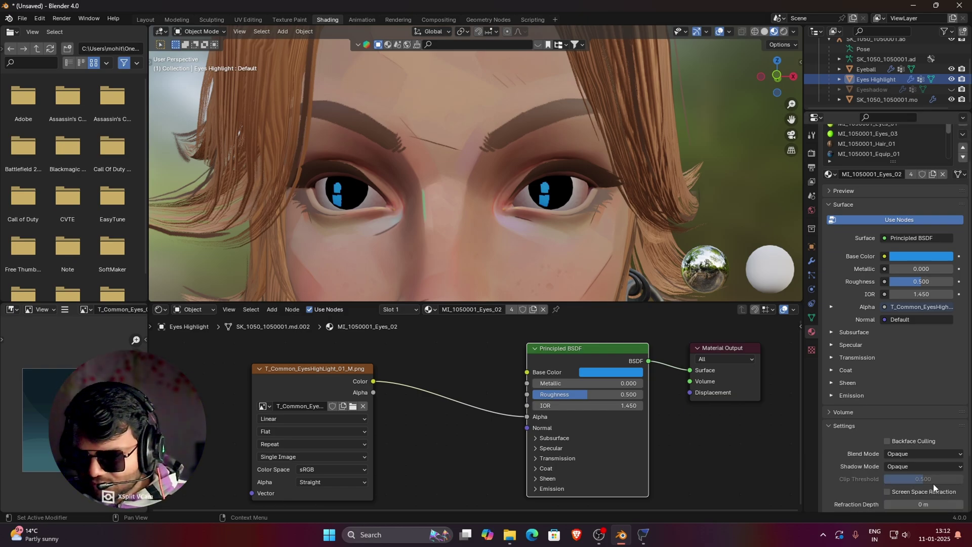
click(929, 451)
click(916, 489)
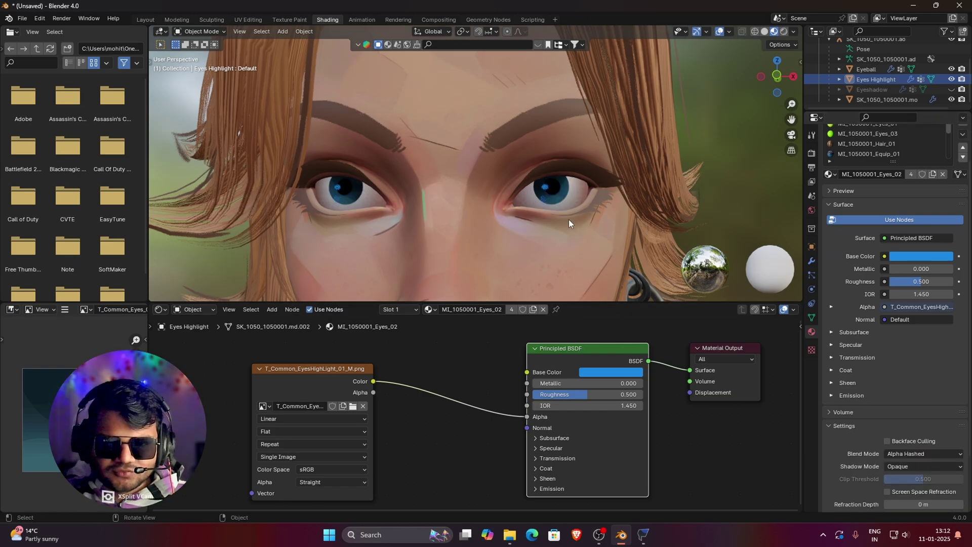
mouse_move(569, 220)
middle_down()
mouse_move(536, 218)
mouse_move(572, 216)
mouse_move(557, 217)
middle_up()
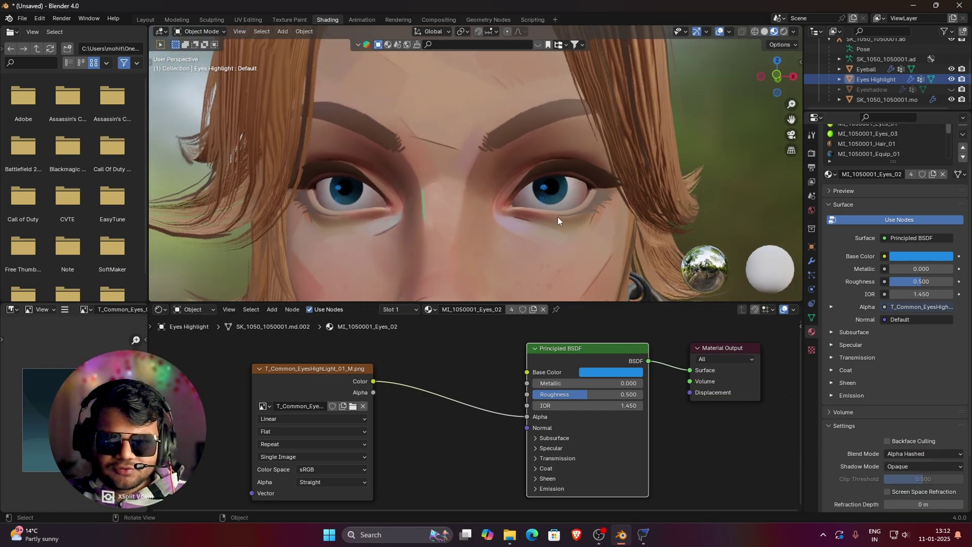
scroll(535, 179, up, 2)
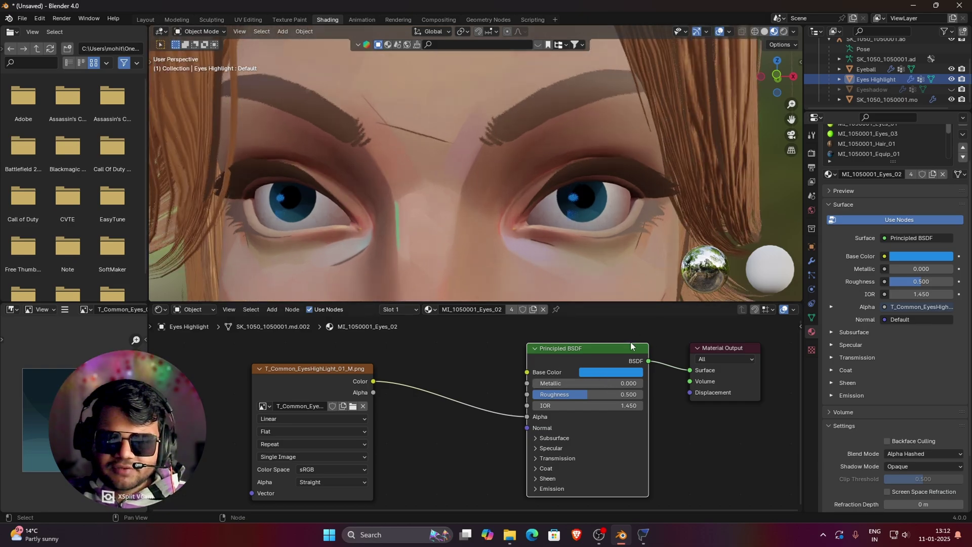
Set the highlight material's base colour to white with hue and saturation 0, and check the eyes up close and from farther away.
click(616, 372)
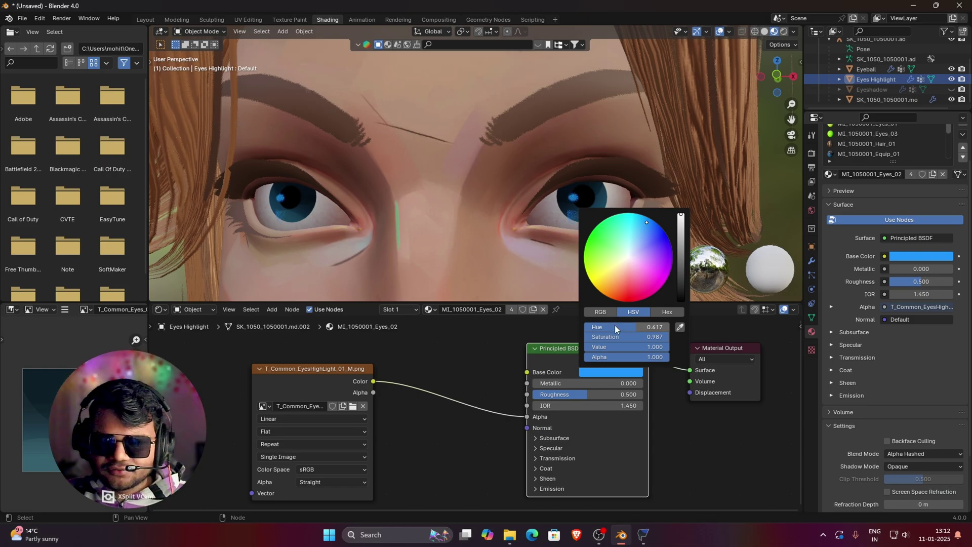
drag(615, 326, 529, 337)
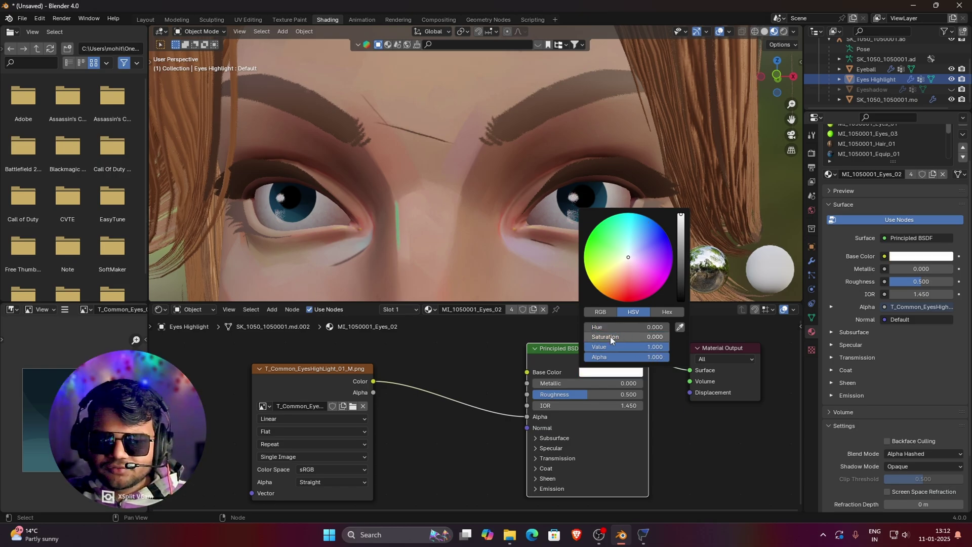
scroll(587, 226, down, 4)
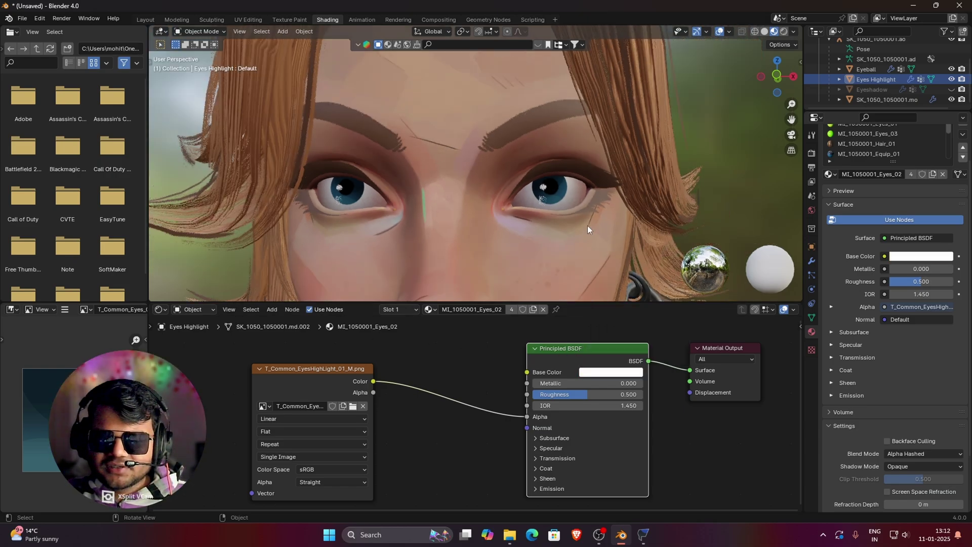
scroll(558, 215, up, 3)
scroll(560, 207, down, 6)
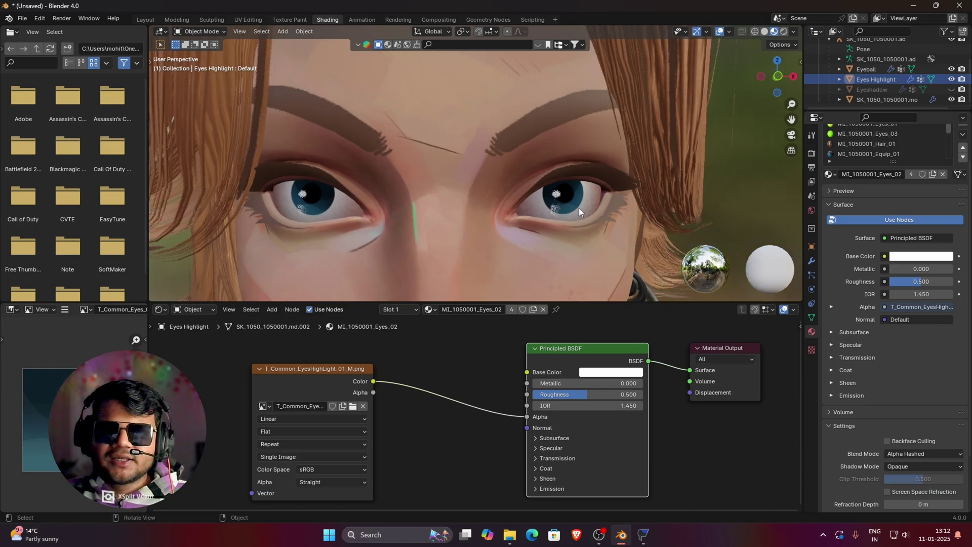
scroll(568, 211, up, 2)
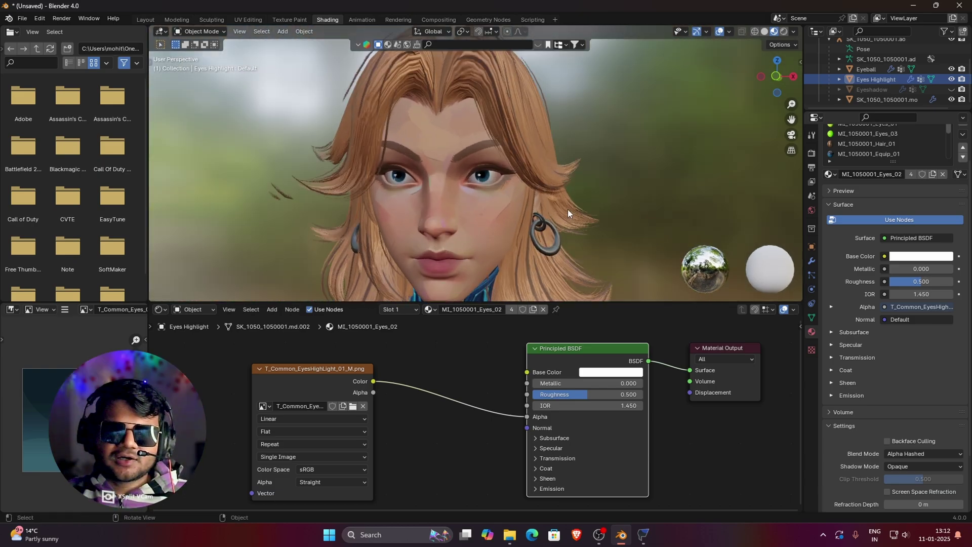
drag(791, 119, 852, 111)
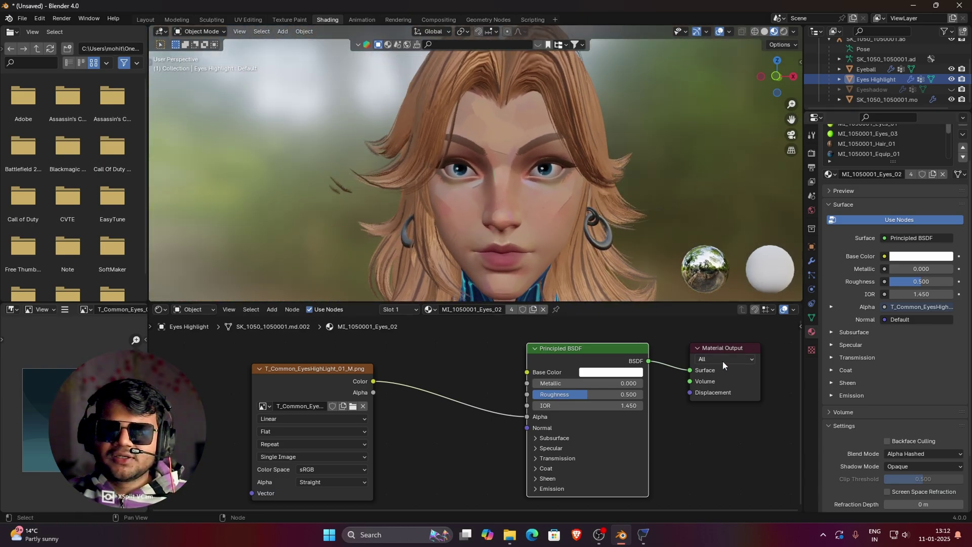
mouse_move(693, 372)
mouse_down()
mouse_move(664, 386)
mouse_move(690, 370)
mouse_up()
middle_drag(558, 203, 612, 172)
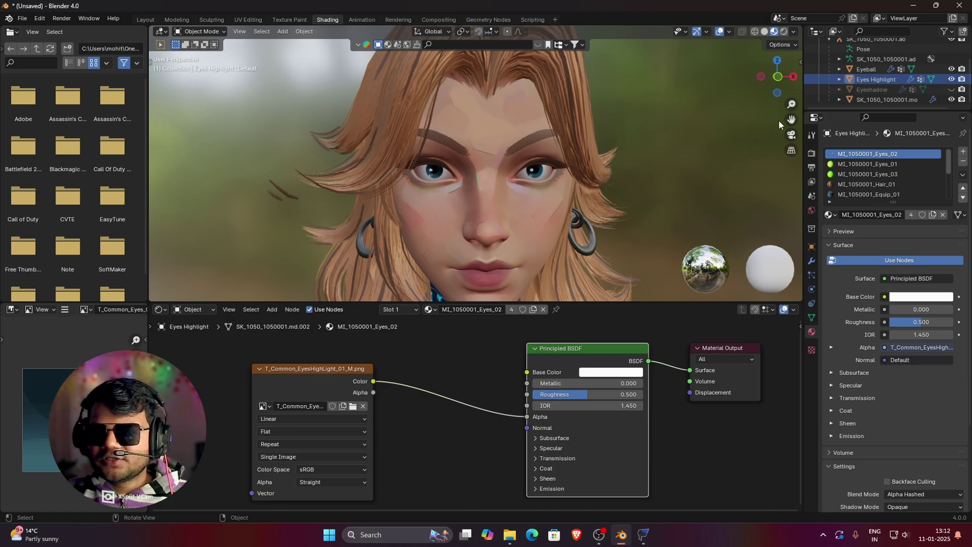
Select the hidden Eyeshadow object and show it in the viewport on the face.
middle_drag(779, 120, 861, 93)
click(883, 90)
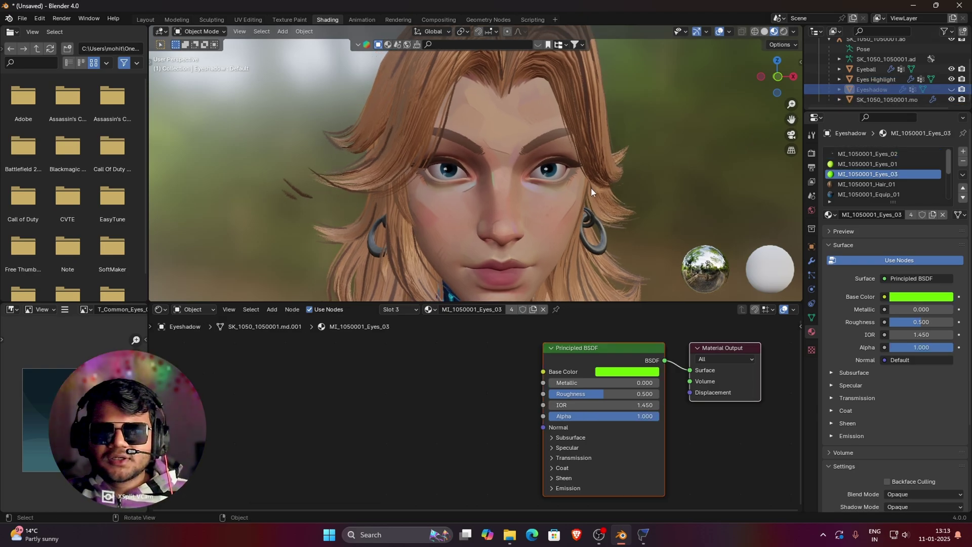
middle_drag(590, 186, 579, 182)
click(954, 90)
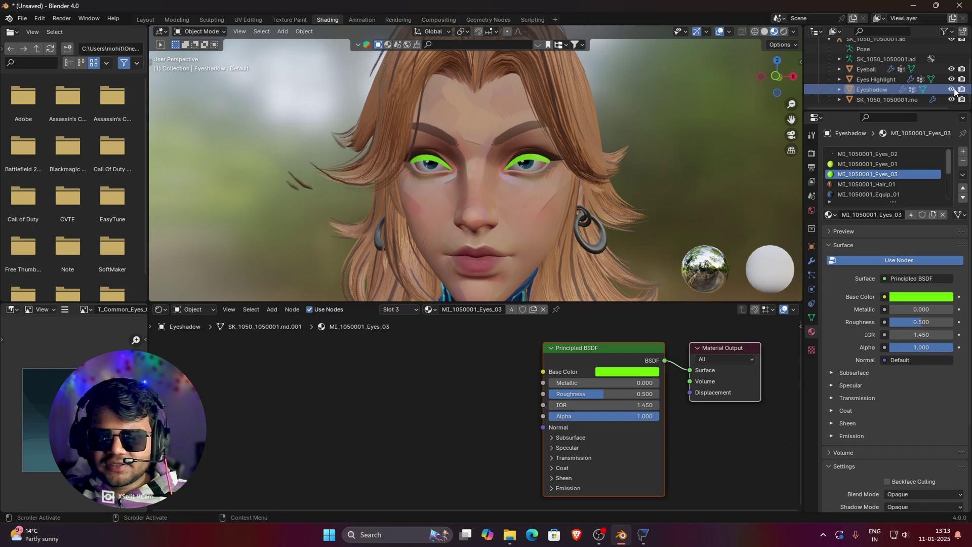
middle_drag(487, 205, 576, 234)
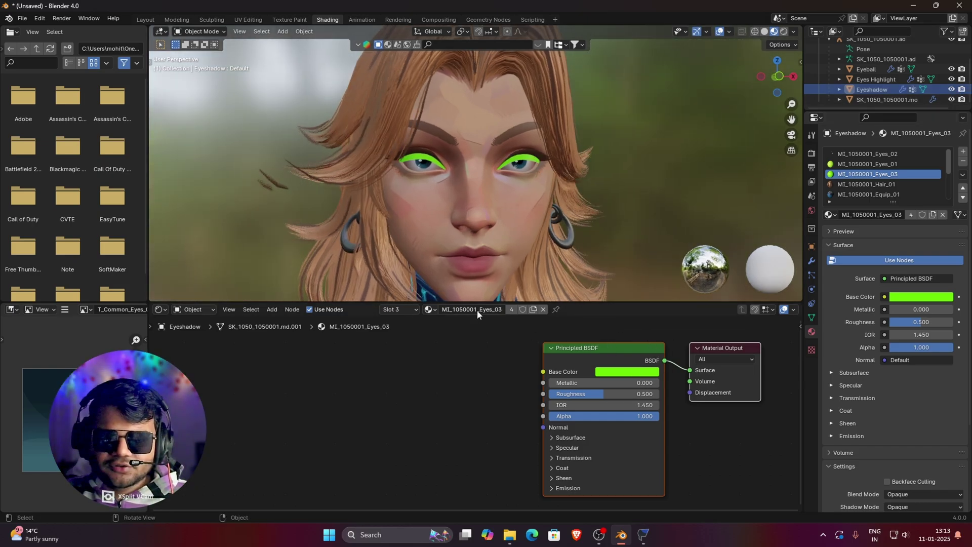
Change the base colour of the Eyeshadow's MI_1050001_Eyes_03 material to pure green and examine the area it covers.
click(627, 372)
drag(622, 280, 612, 226)
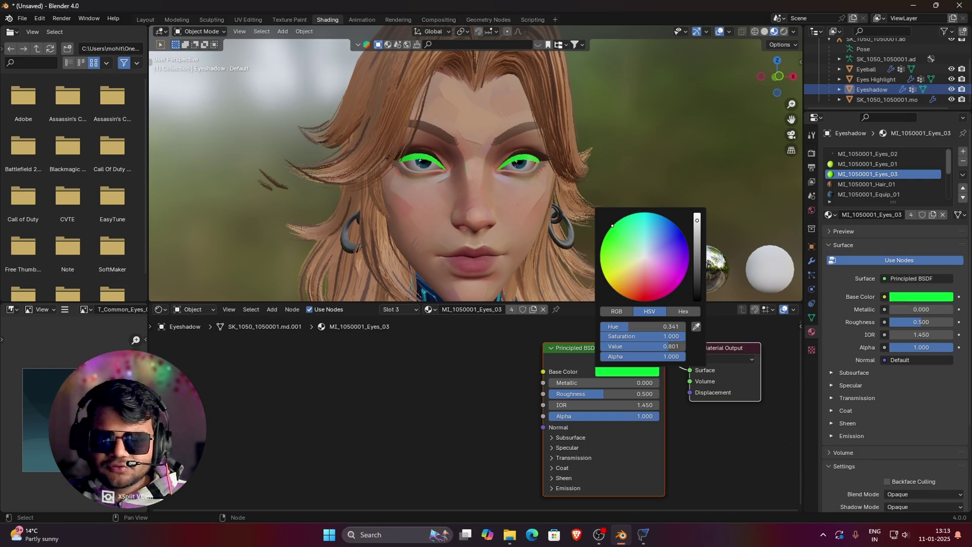
scroll(525, 175, up, 2)
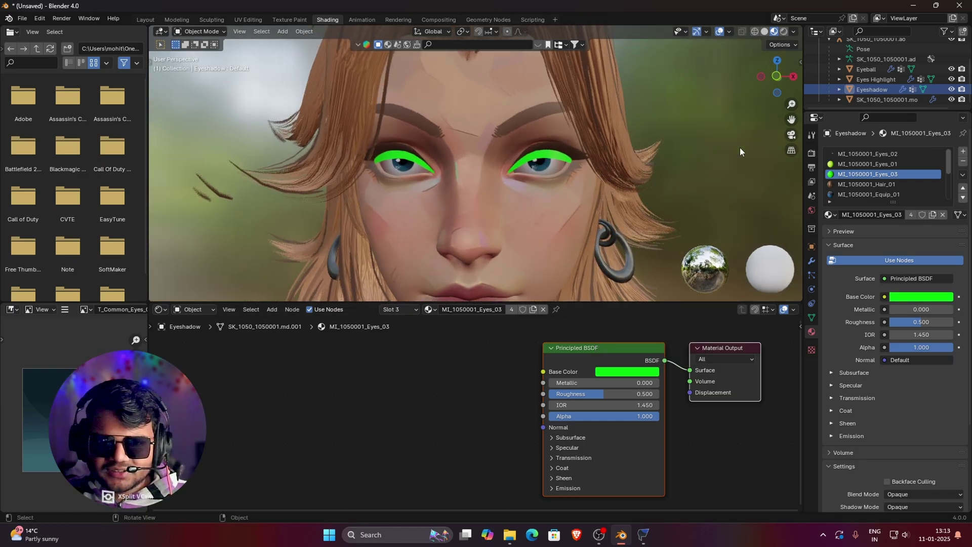
scroll(688, 182, up, 2)
scroll(582, 247, up, 2)
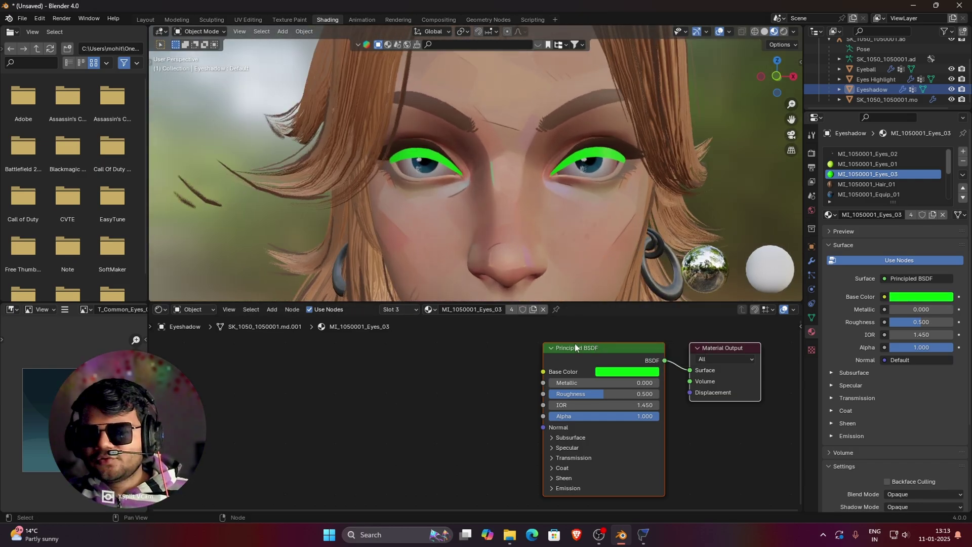
click(575, 348)
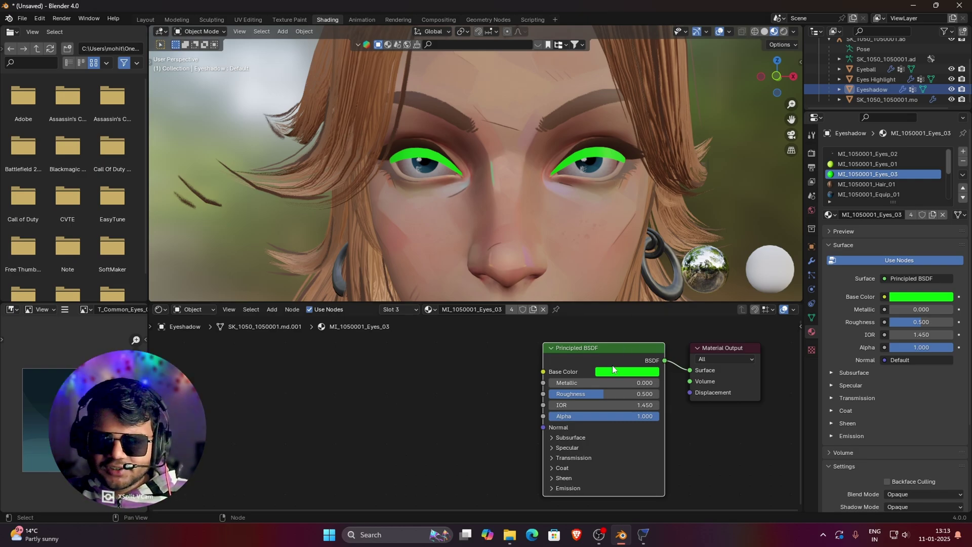
Set the blend mode of the Eyeshadow's MI_1050001_Eyes_03 material to Alpha Hashed.
scroll(871, 405, down, 2)
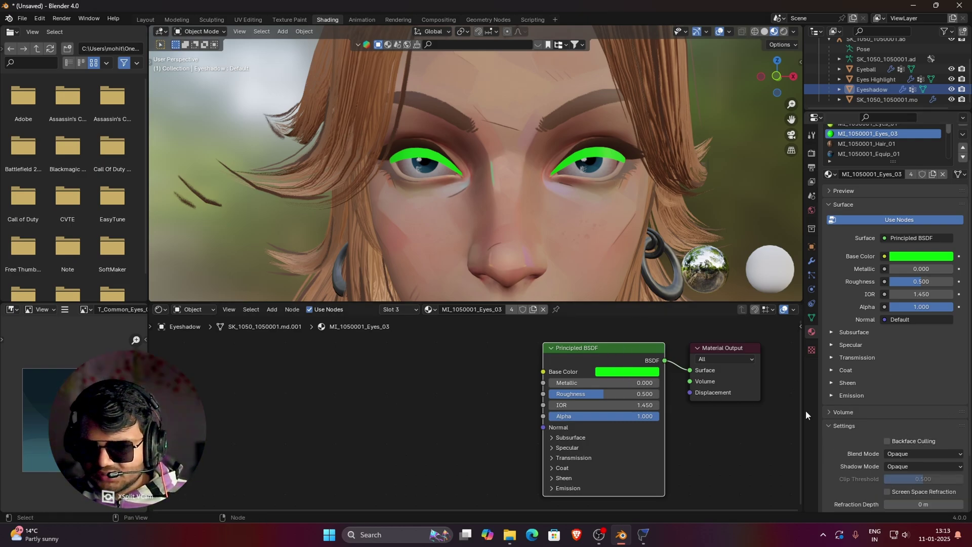
click(928, 454)
click(916, 487)
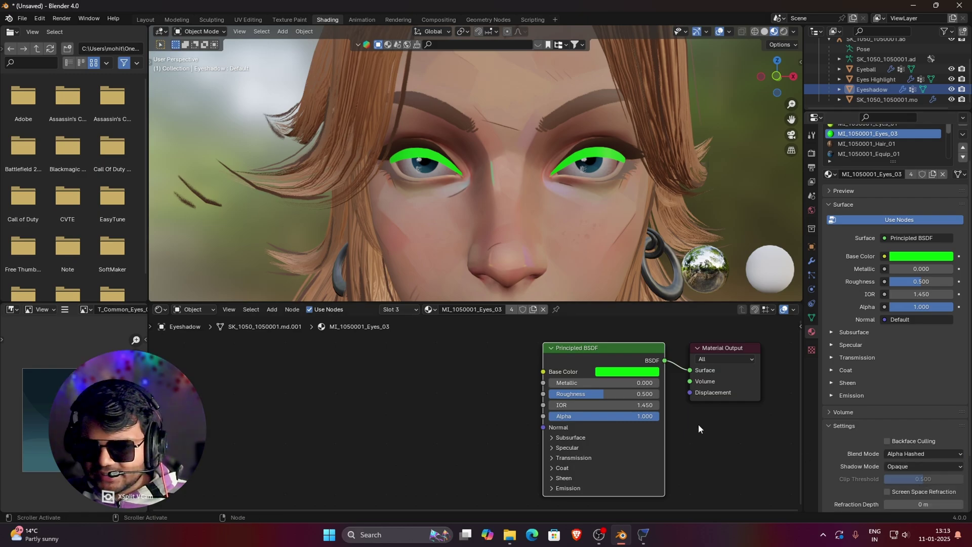
Lower the eyeshadow material's alpha to 0 to view the eyes without it, and restore the alpha to 1.
drag(642, 418, 567, 418)
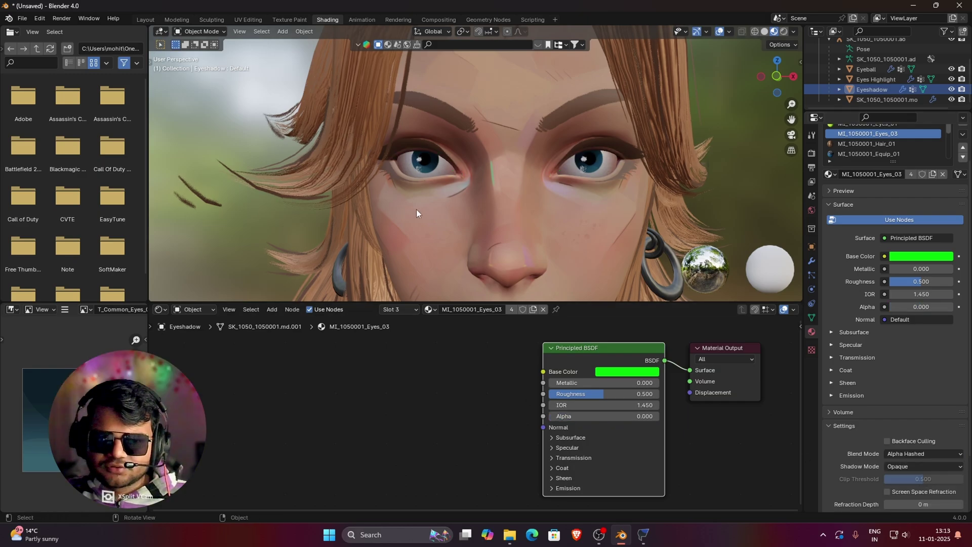
scroll(417, 215, down, 3)
scroll(417, 215, up, 2)
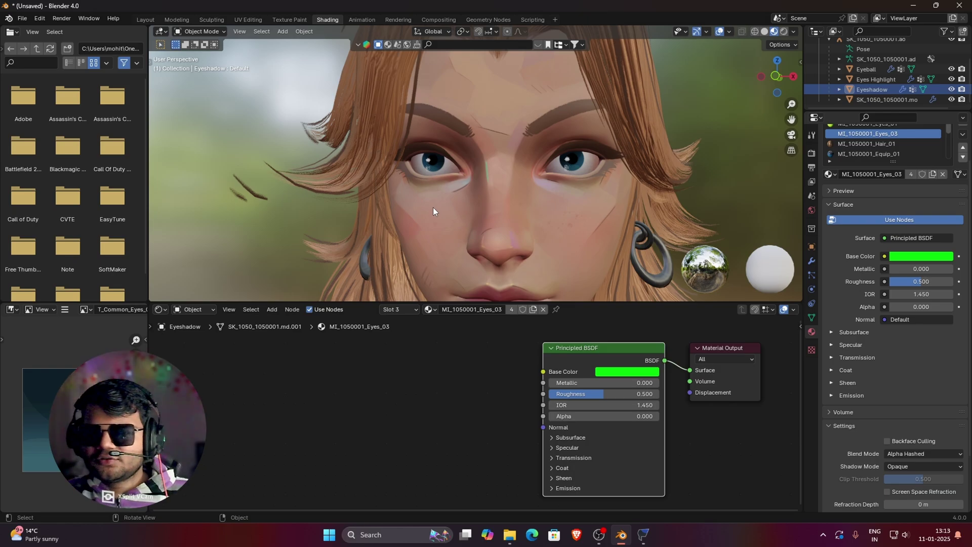
mouse_move(510, 535)
click(527, 466)
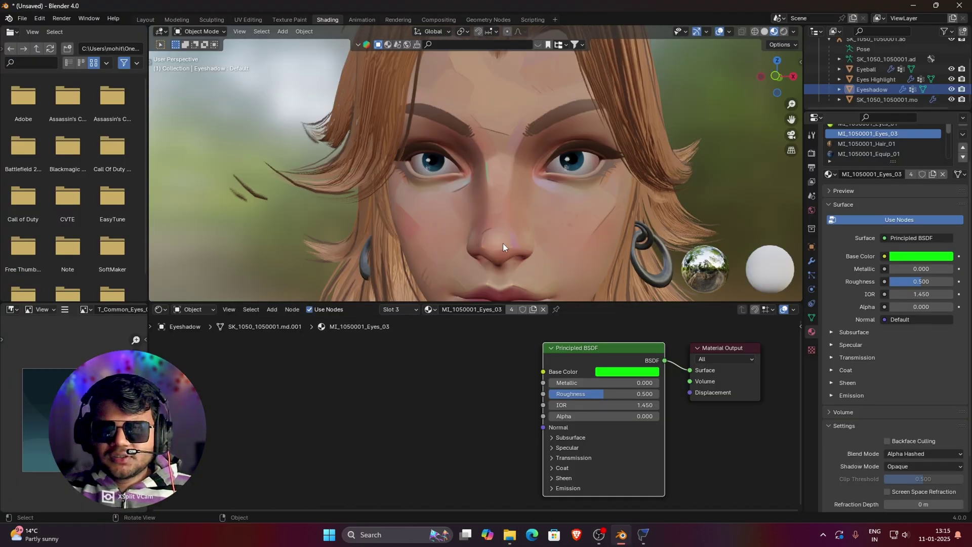
scroll(542, 175, up, 3)
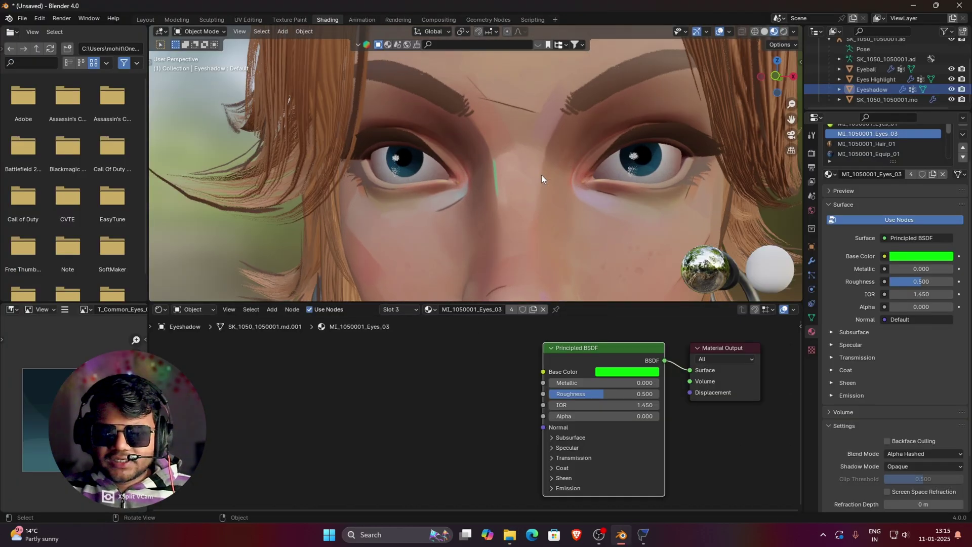
drag(552, 416, 658, 416)
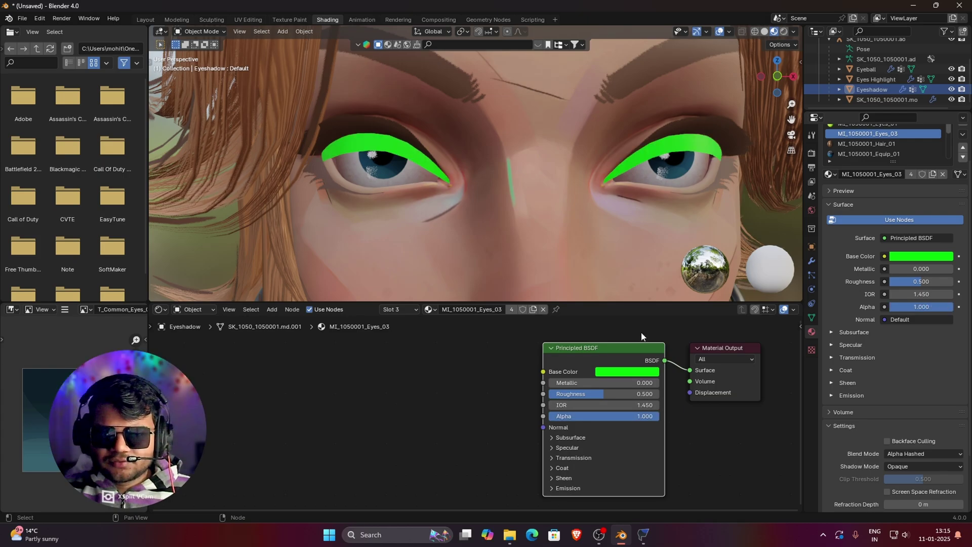
middle_drag(641, 166, 661, 169)
middle_drag(603, 197, 591, 195)
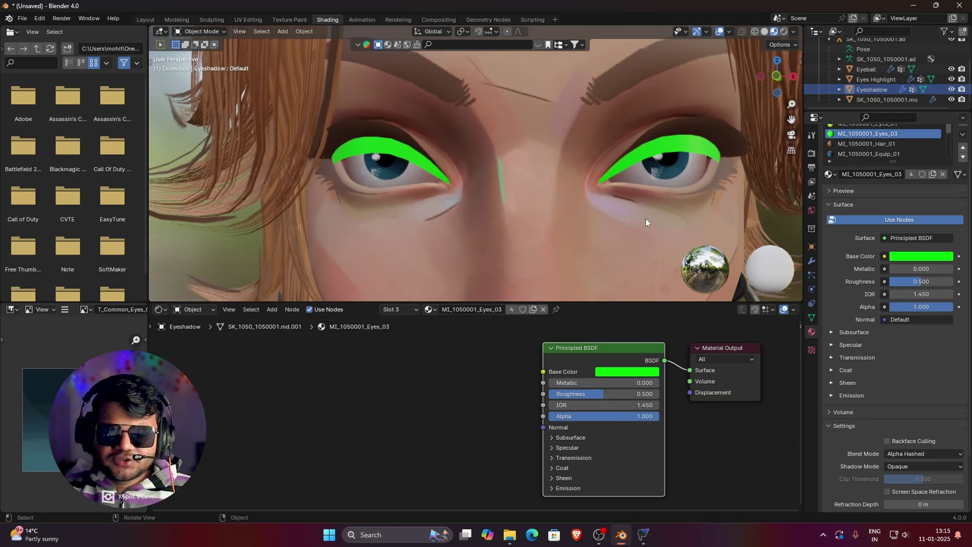
Switch to File Explorer and open the exported Characters > Common > Textures folder.
click(510, 535)
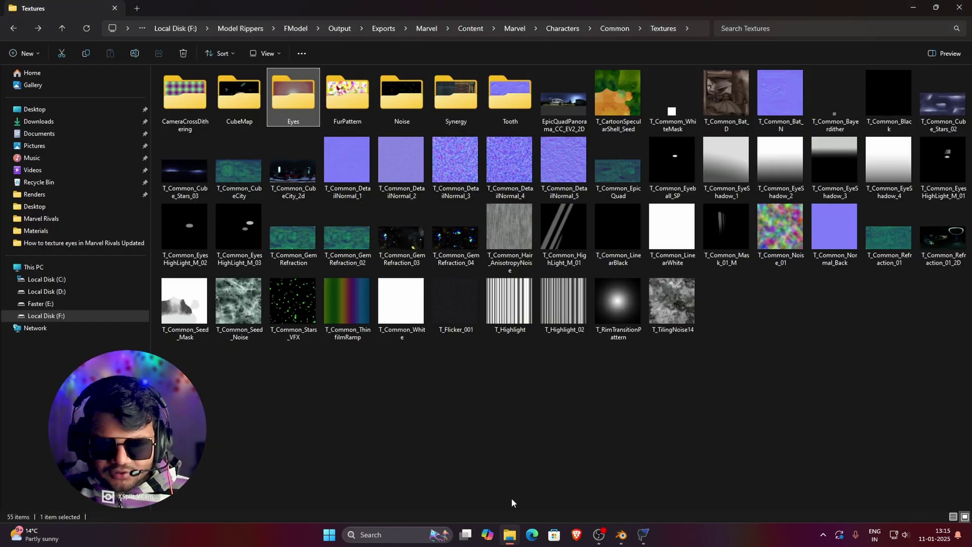
click(614, 29)
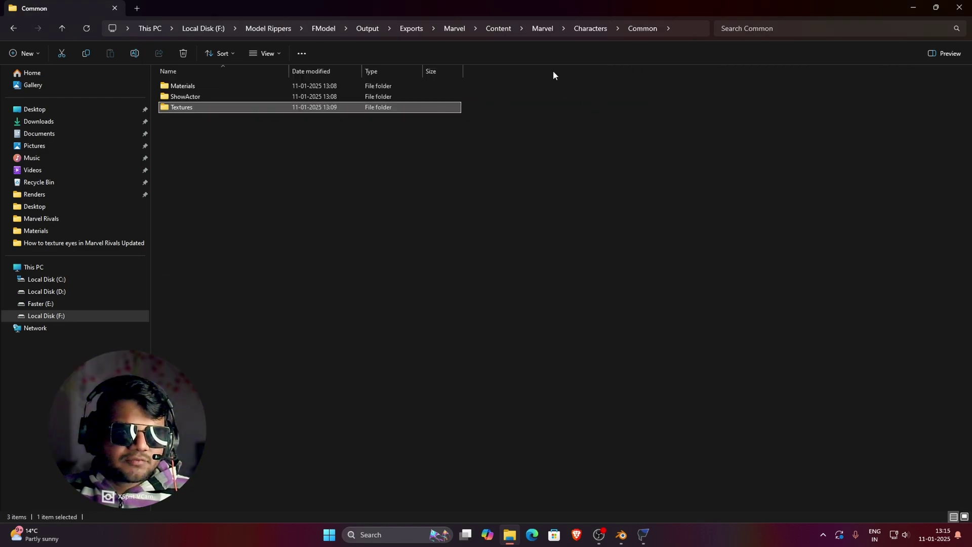
click(589, 29)
double_click(205, 92)
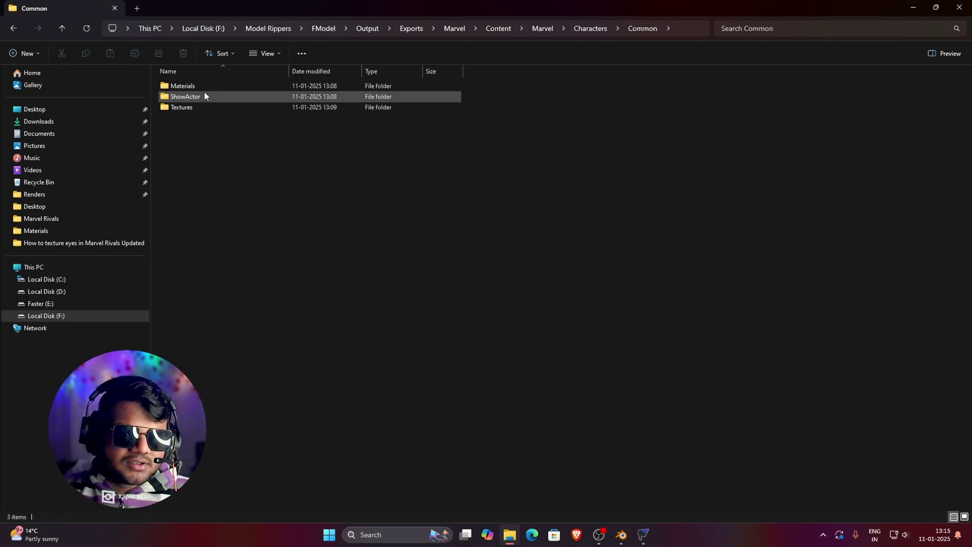
double_click(199, 106)
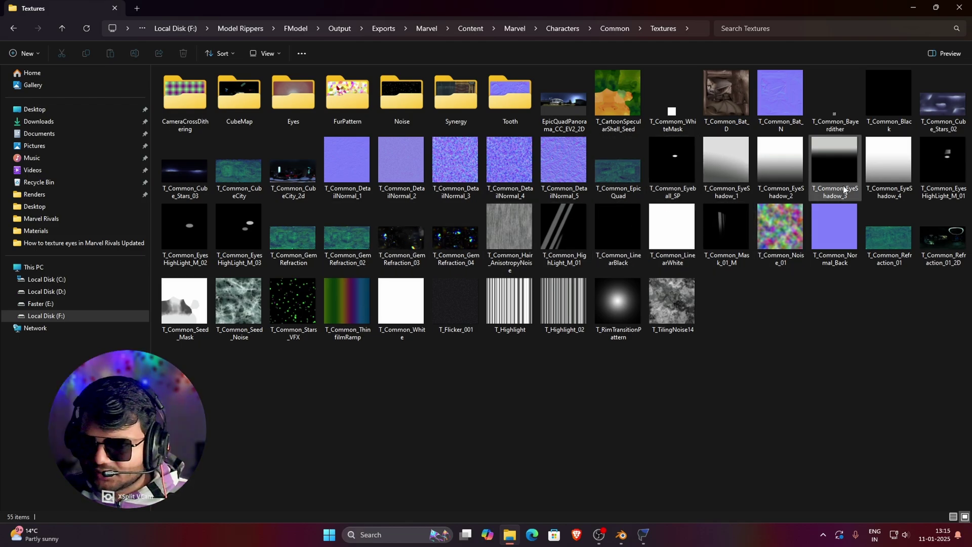
Bring the T_Common_Black image into the eyeshadow's shader, connect its colour to Base Color, and collapse the texture node.
click(881, 96)
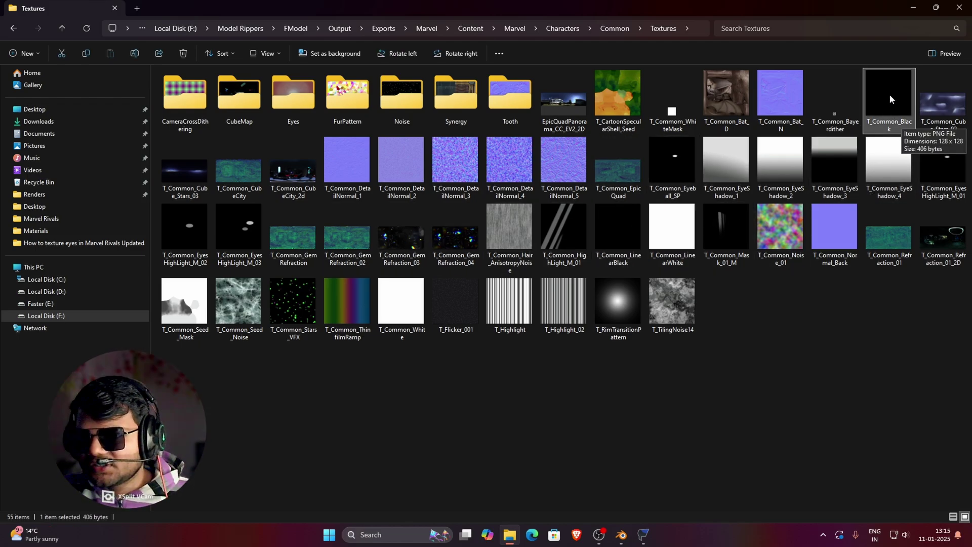
drag(884, 83, 544, 371)
middle_drag(408, 170, 465, 164)
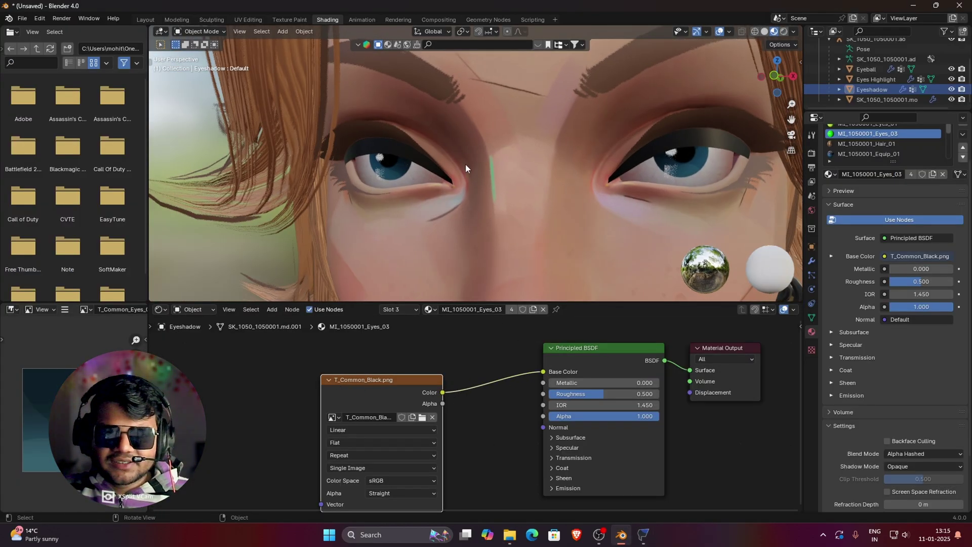
click(330, 380)
middle_drag(386, 151, 446, 156)
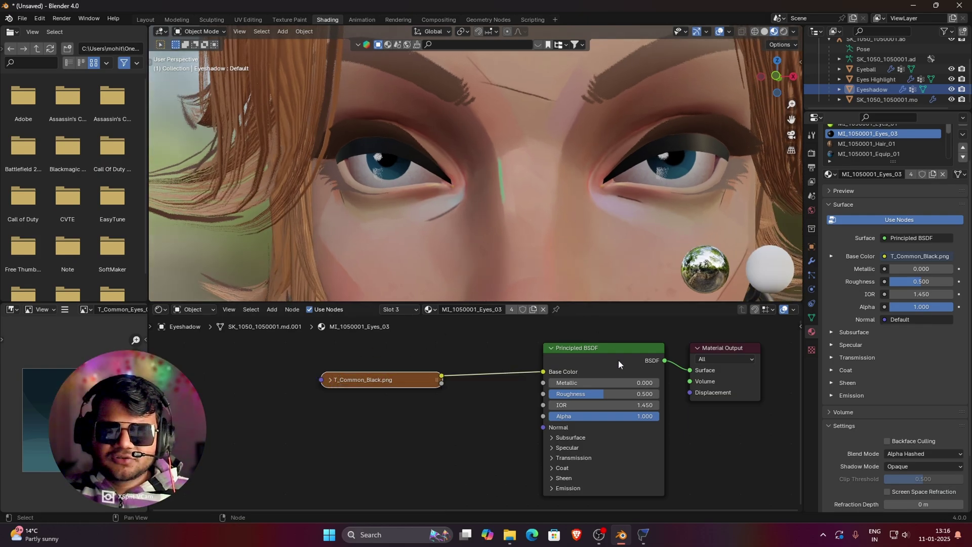
Add the T_Common_EyeShadow_3 image from the Textures folder and connect its colour to the eyeshadow shader's Alpha.
click(509, 534)
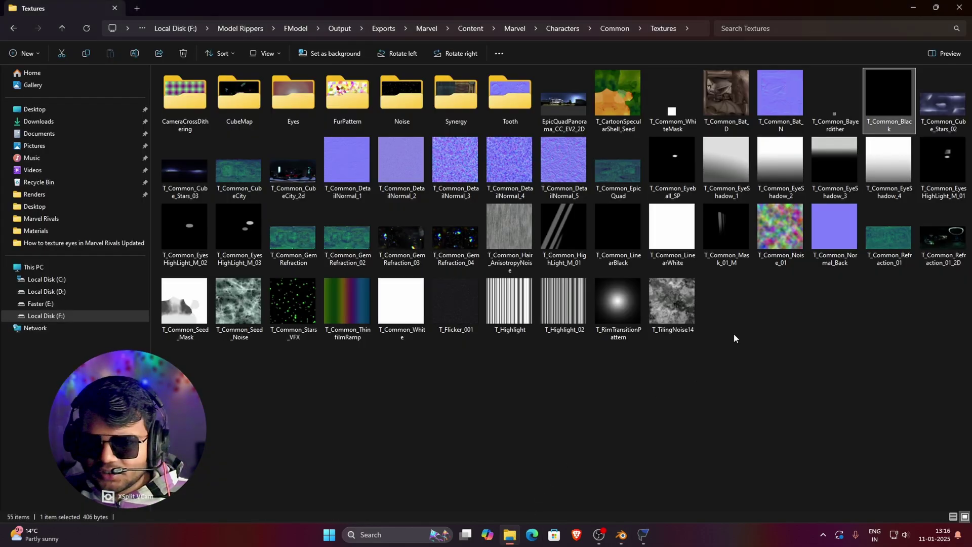
click(829, 165)
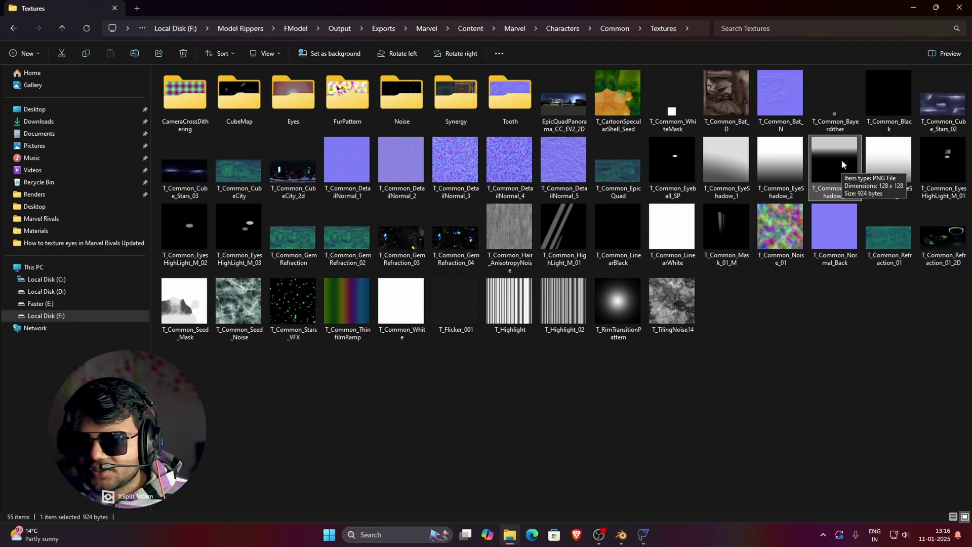
drag(842, 161, 314, 438)
drag(394, 445, 542, 416)
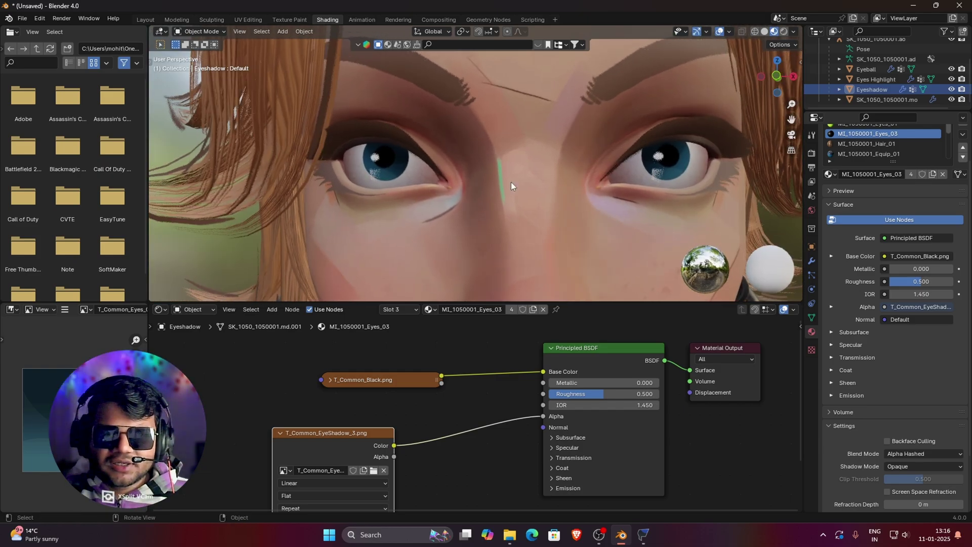
middle_drag(512, 186, 607, 167)
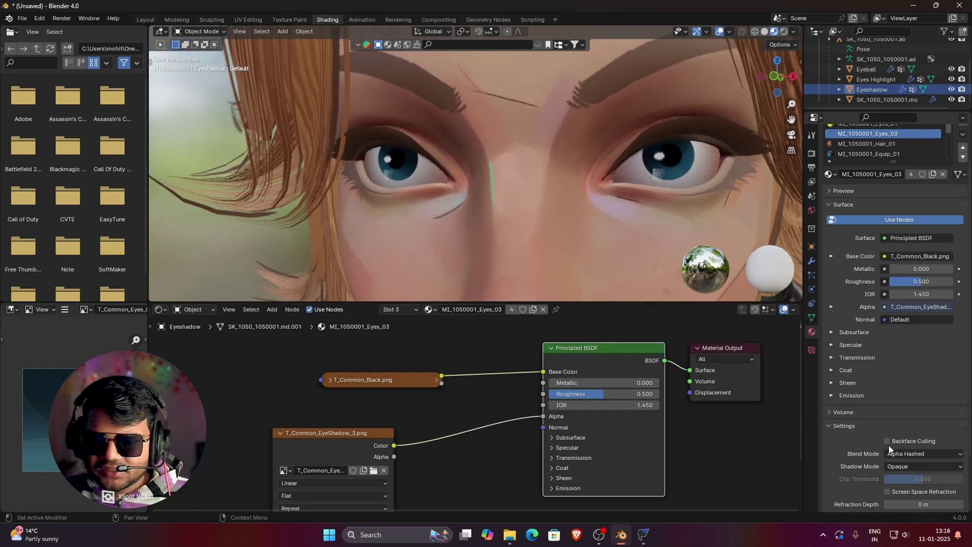
Check that the eyeshadow material's blend mode is Alpha Hashed and inspect the upper lids from another angle.
scroll(914, 458, down, 1)
click(906, 434)
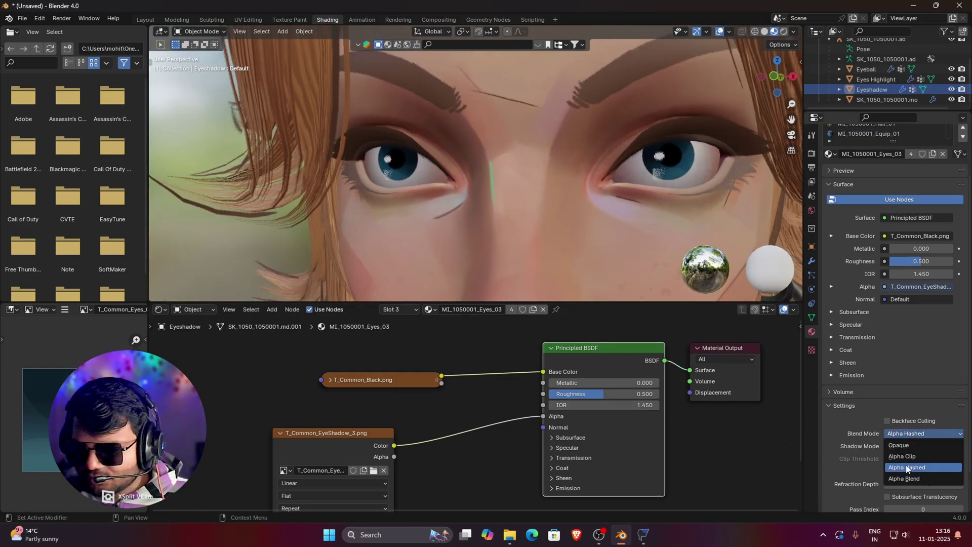
click(906, 467)
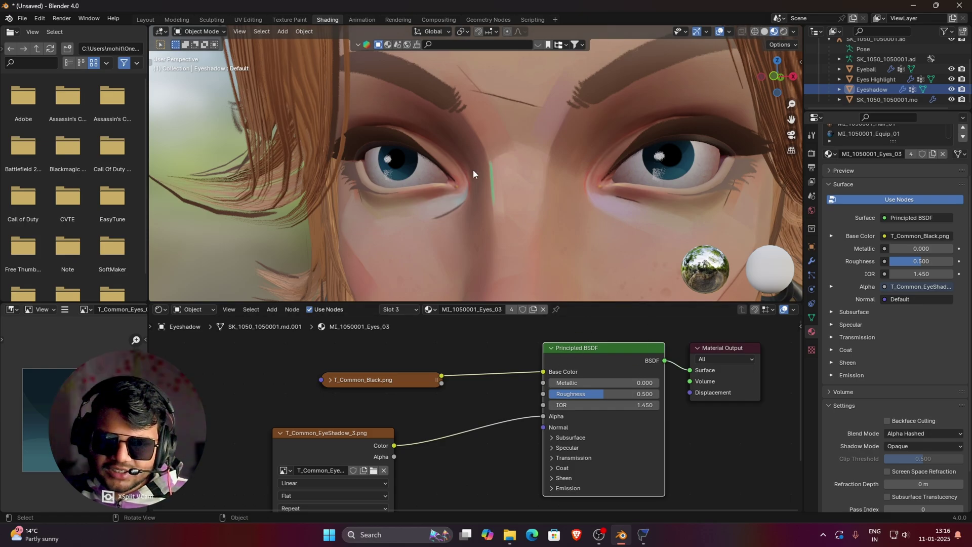
middle_drag(473, 169, 545, 201)
Move the Principled BSDF node slightly closer to the texture nodes and check the eyeshadow on the face from near and far.
drag(623, 354, 605, 357)
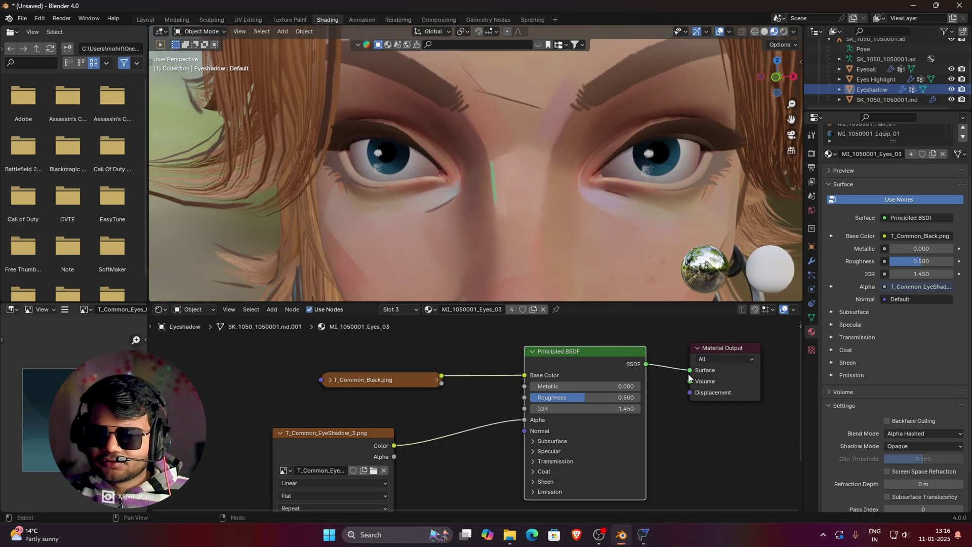
mouse_move(689, 372)
mouse_down()
mouse_move(667, 380)
mouse_move(690, 370)
mouse_up()
scroll(584, 184, down, 3)
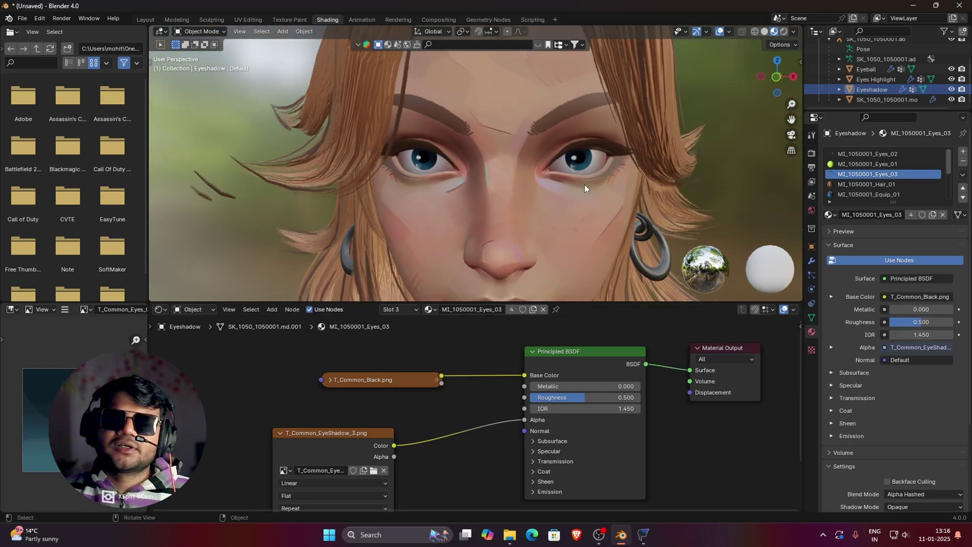
scroll(585, 184, down, 4)
mouse_move(569, 202)
middle_down()
mouse_move(497, 208)
mouse_move(576, 209)
middle_up()
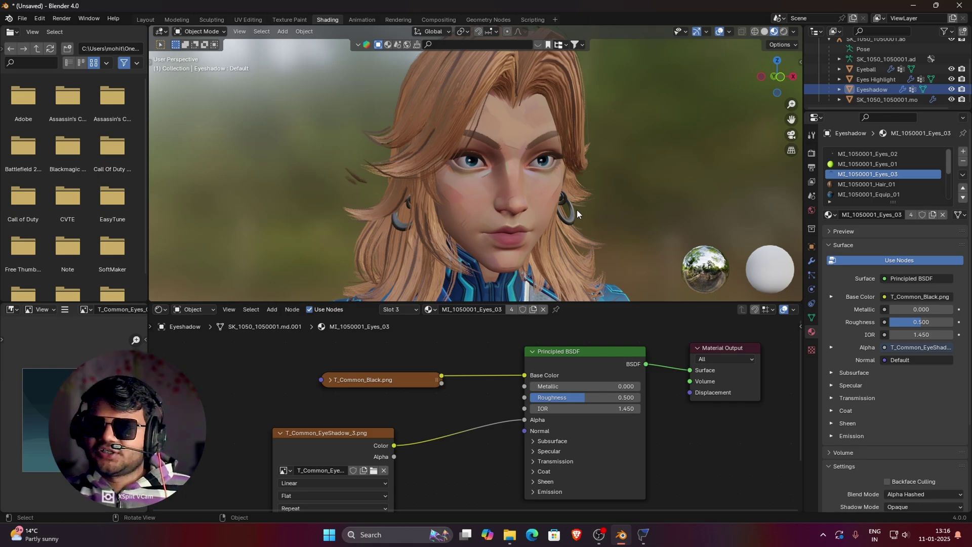
scroll(576, 210, down, 4)
scroll(536, 209, up, 5)
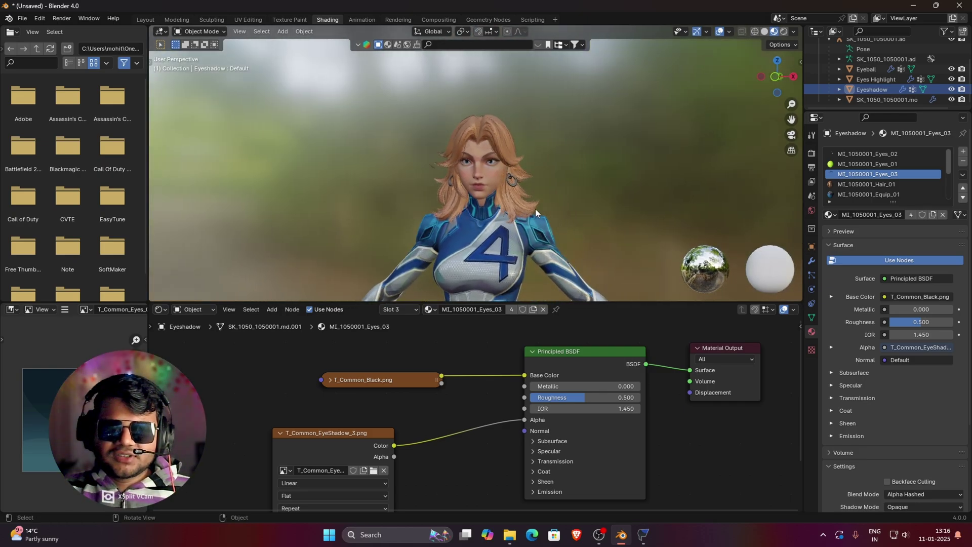
Switch to the Layout workspace and examine the character's finished eyes from the front and up close.
click(145, 20)
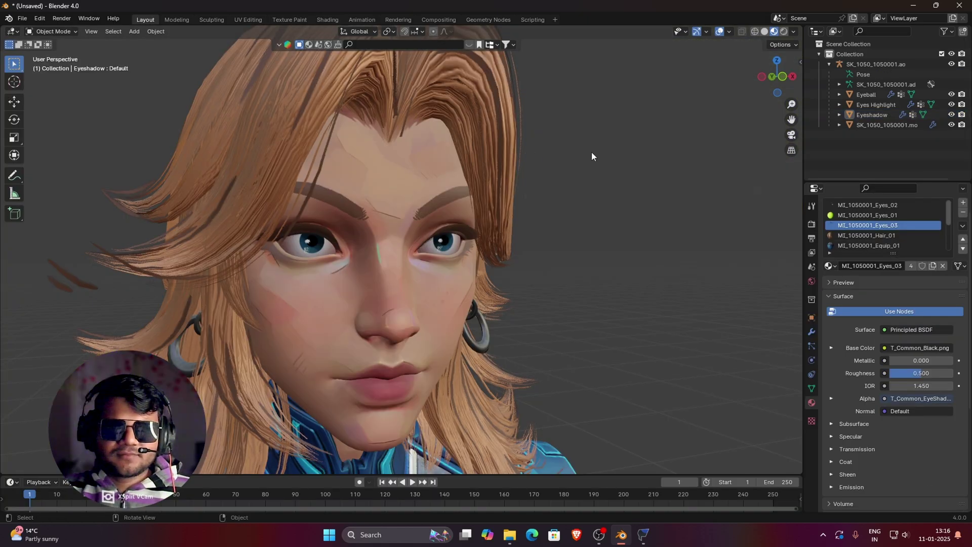
scroll(592, 152, down, 2)
middle_drag(595, 152, 523, 236)
scroll(584, 243, up, 2)
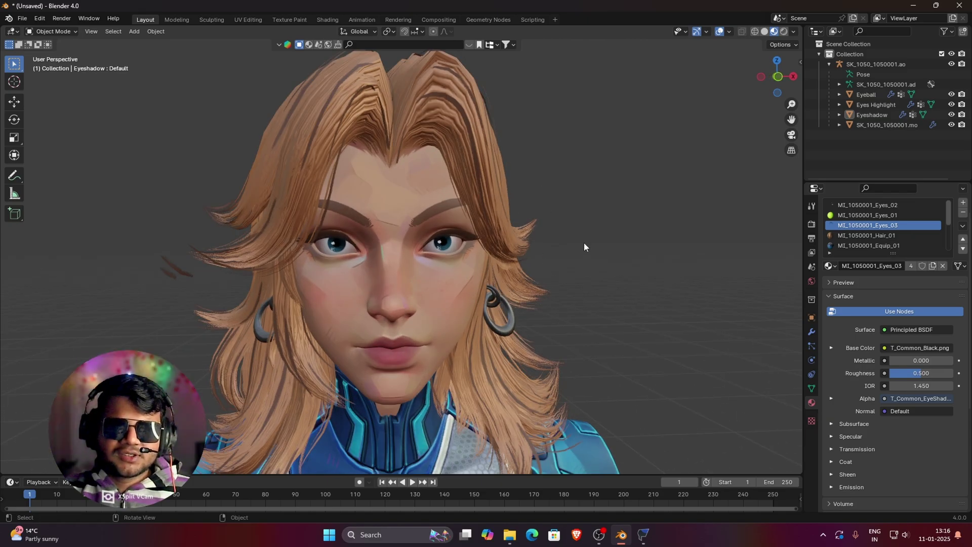
scroll(478, 205, up, 3)
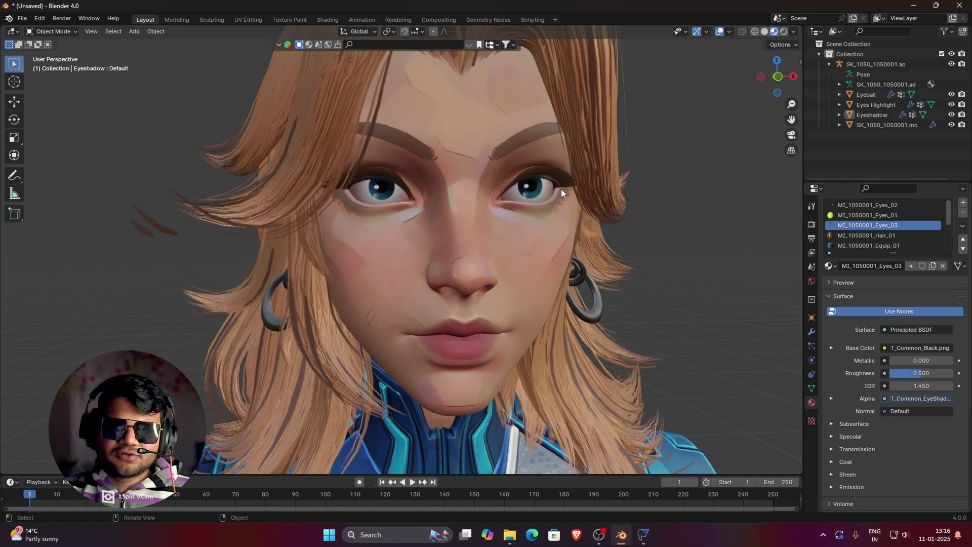
scroll(525, 190, down, 2)
scroll(524, 209, up, 5)
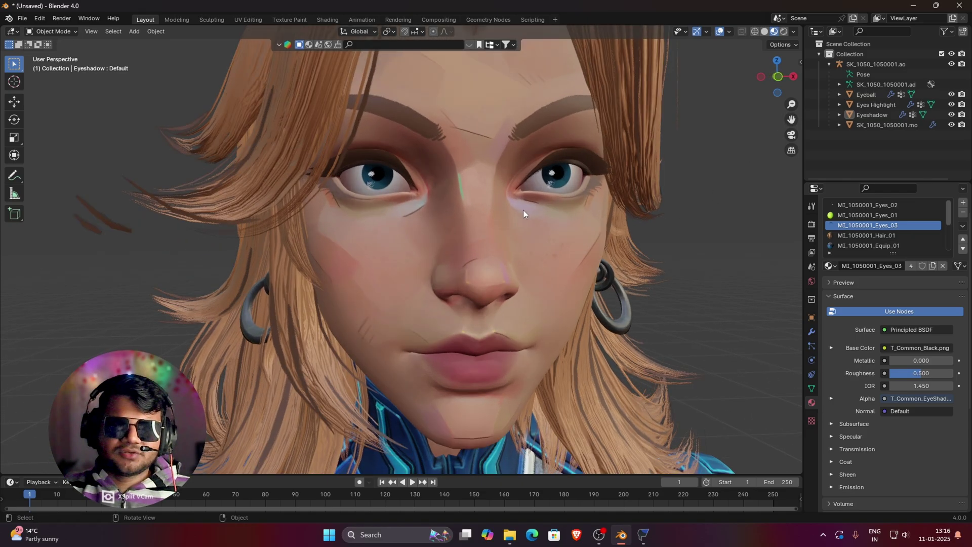
Select the Eyeball object on the face and view it with the head and upper body in frame.
click(631, 138)
click(619, 151)
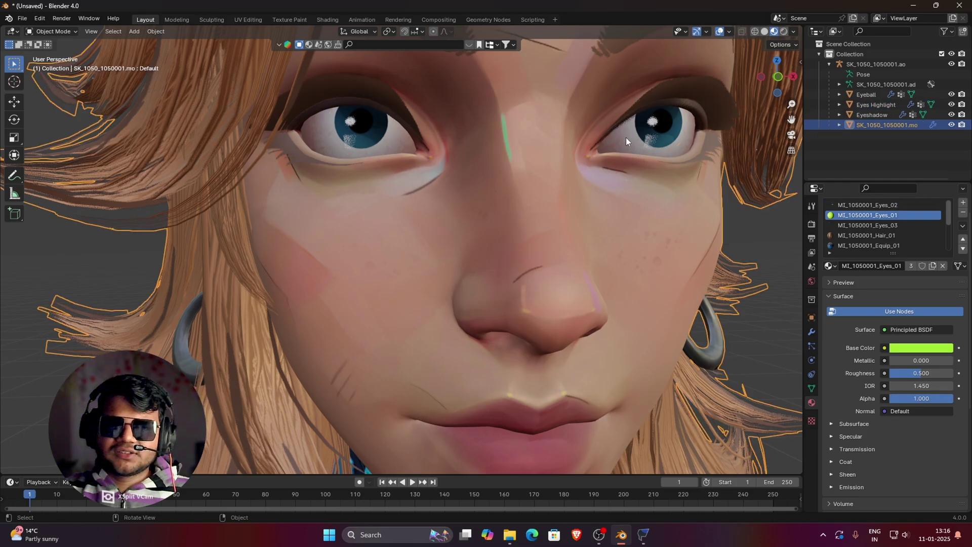
click(626, 138)
scroll(627, 162, down, 8)
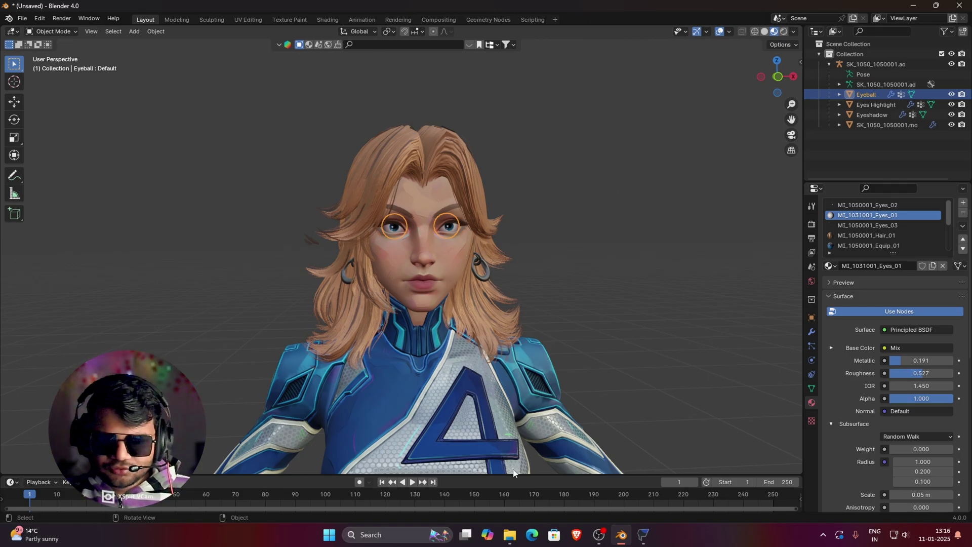
Look at the T_Common_Eyes_01_D, 02_D and 03_D textures in the exported Eyes folder, and return to Blender.
click(510, 535)
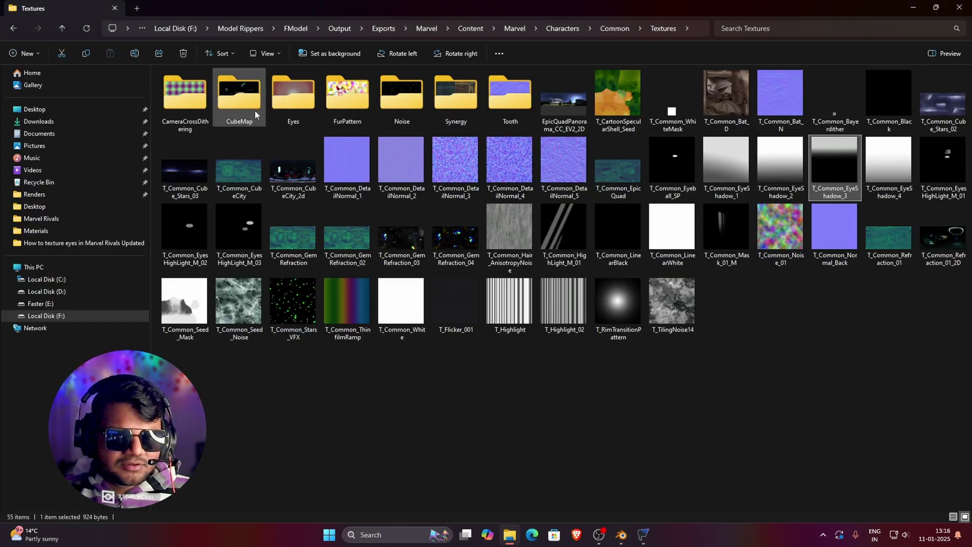
double_click(286, 99)
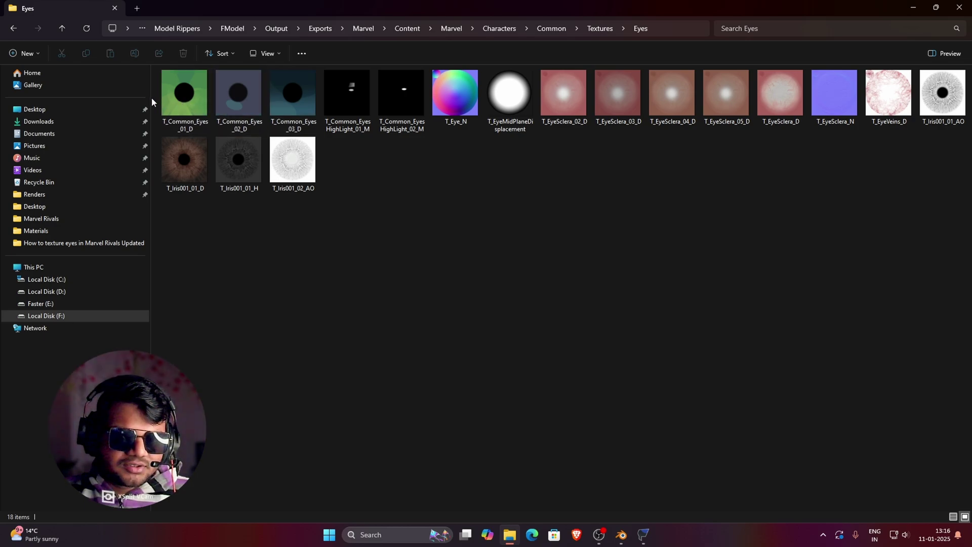
drag(152, 97, 296, 102)
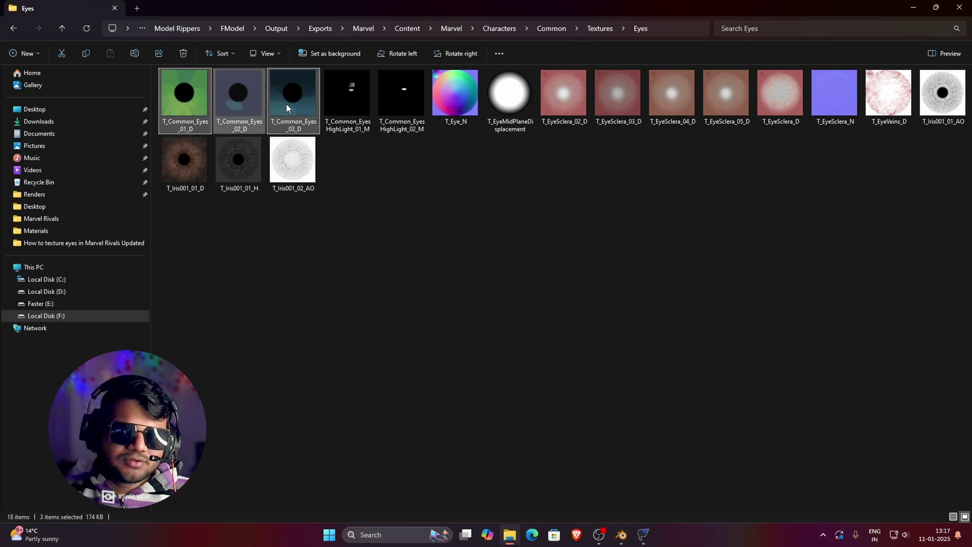
click(251, 93)
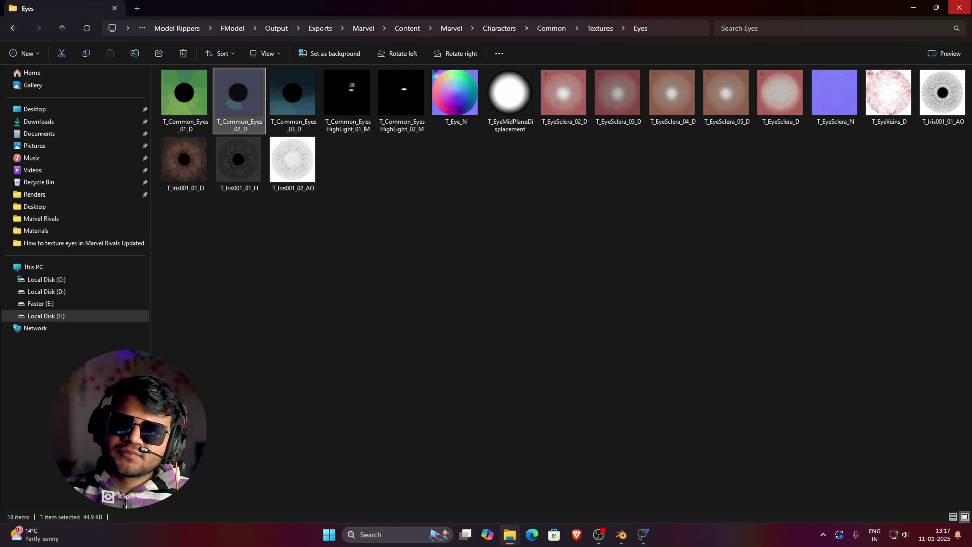
key(alt+Tab)
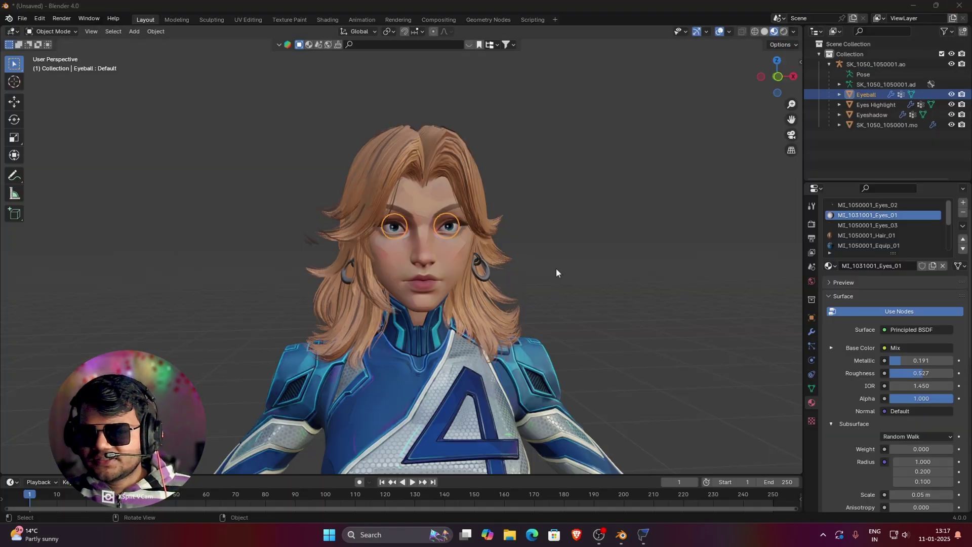